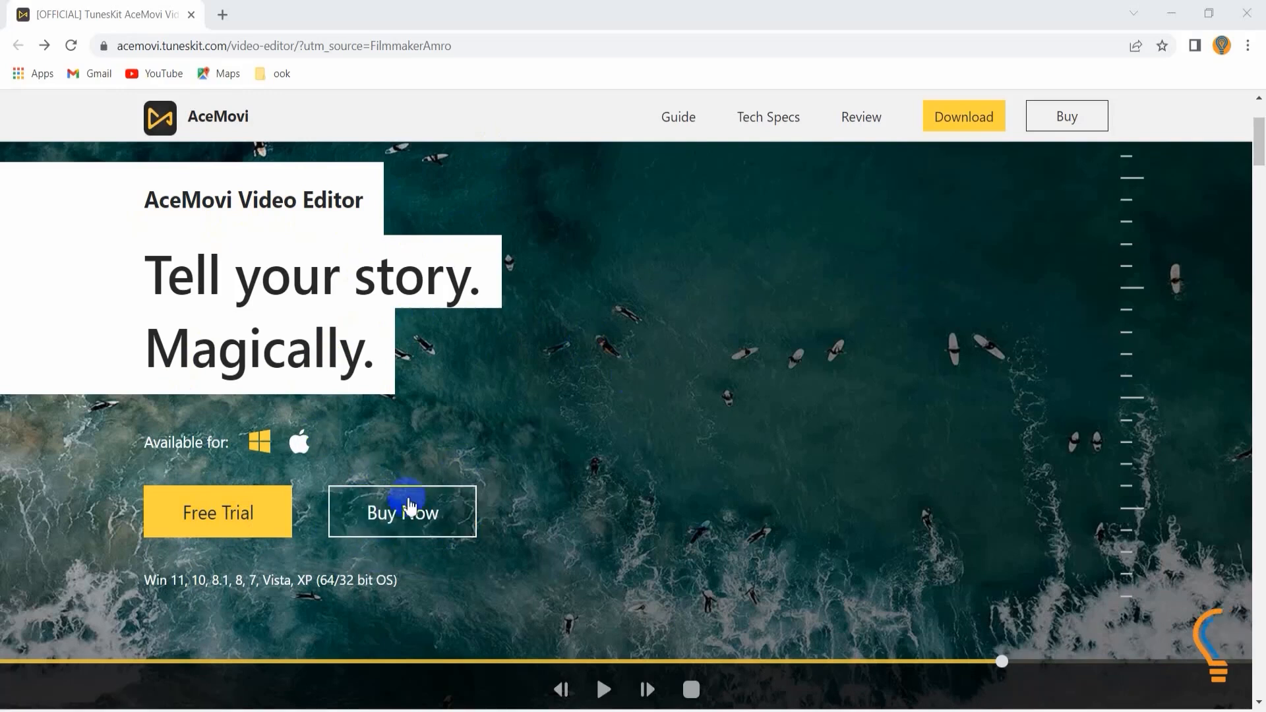
Step: Open the AceMovi purchase page, review the 1-Year, 1-Month and Lifetime plans for Windows, and return to the product page
{"action": "left_click", "coordinate": [402, 513]}
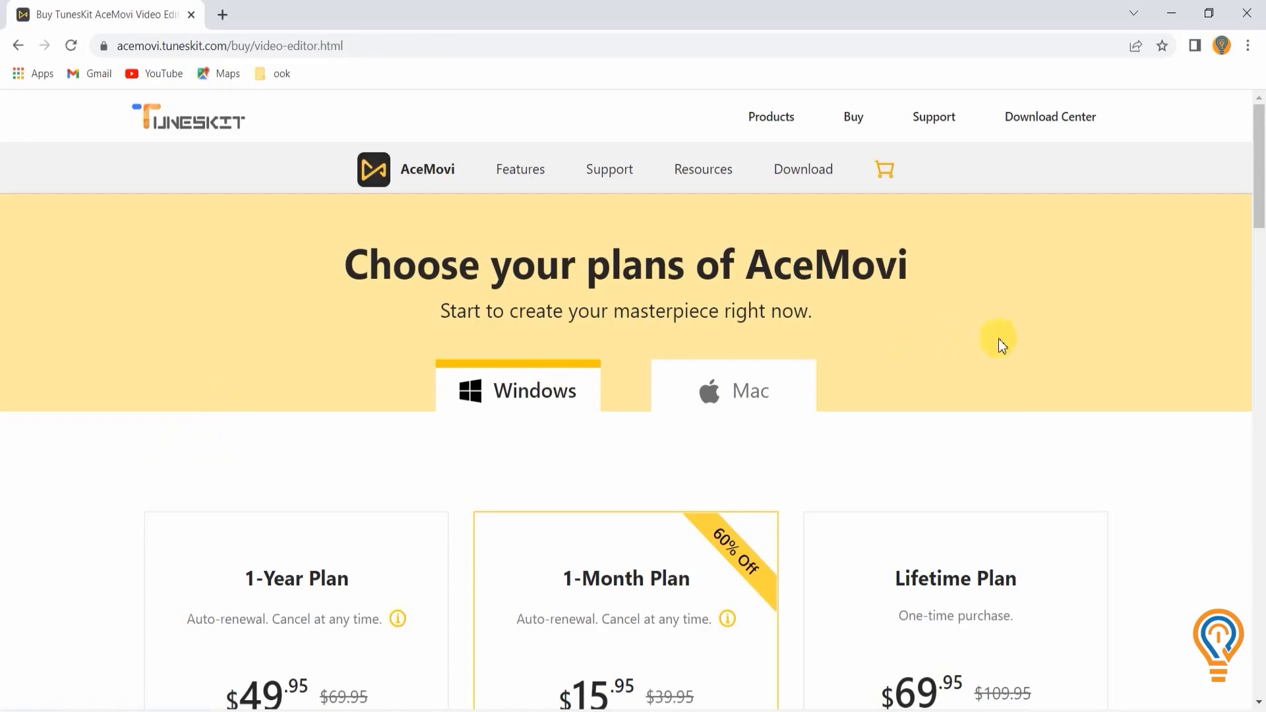
{"action": "scroll", "coordinate": [1003, 338], "scroll_direction": "down", "scroll_amount": 4}
{"action": "scroll", "coordinate": [996, 326], "scroll_direction": "up", "scroll_amount": 3}
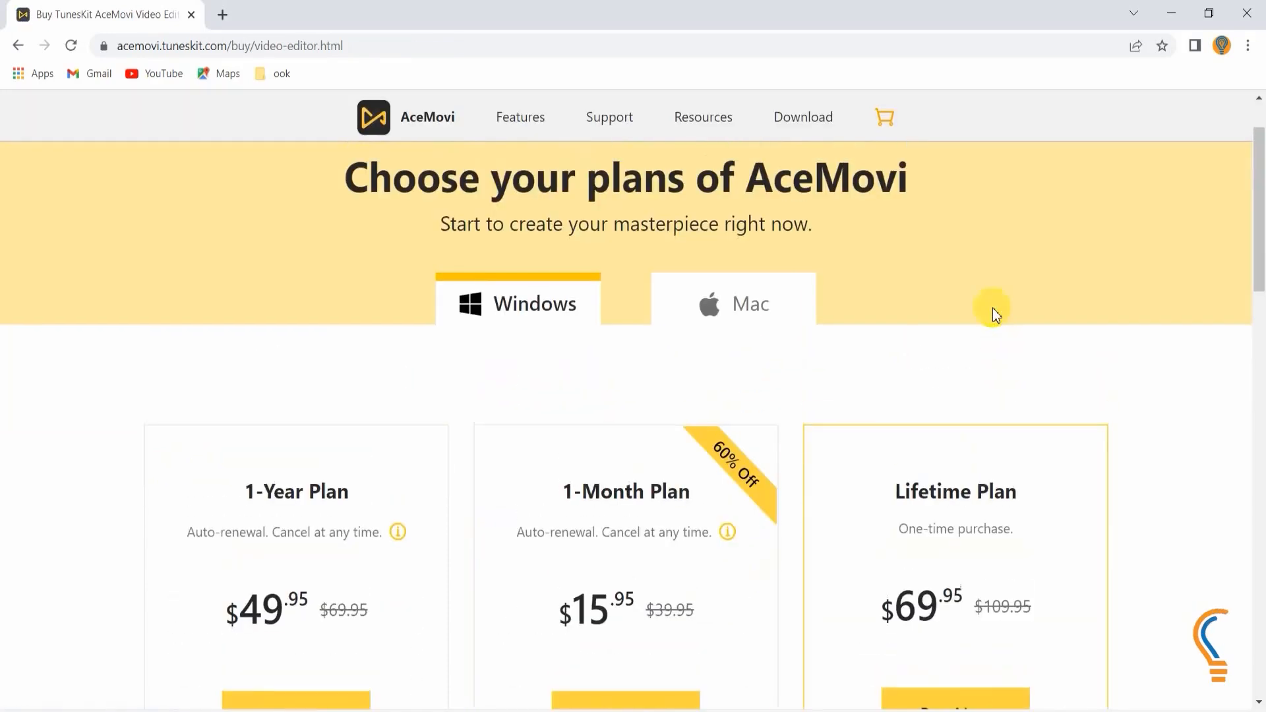
{"action": "scroll", "coordinate": [970, 274], "scroll_direction": "down", "scroll_amount": 3}
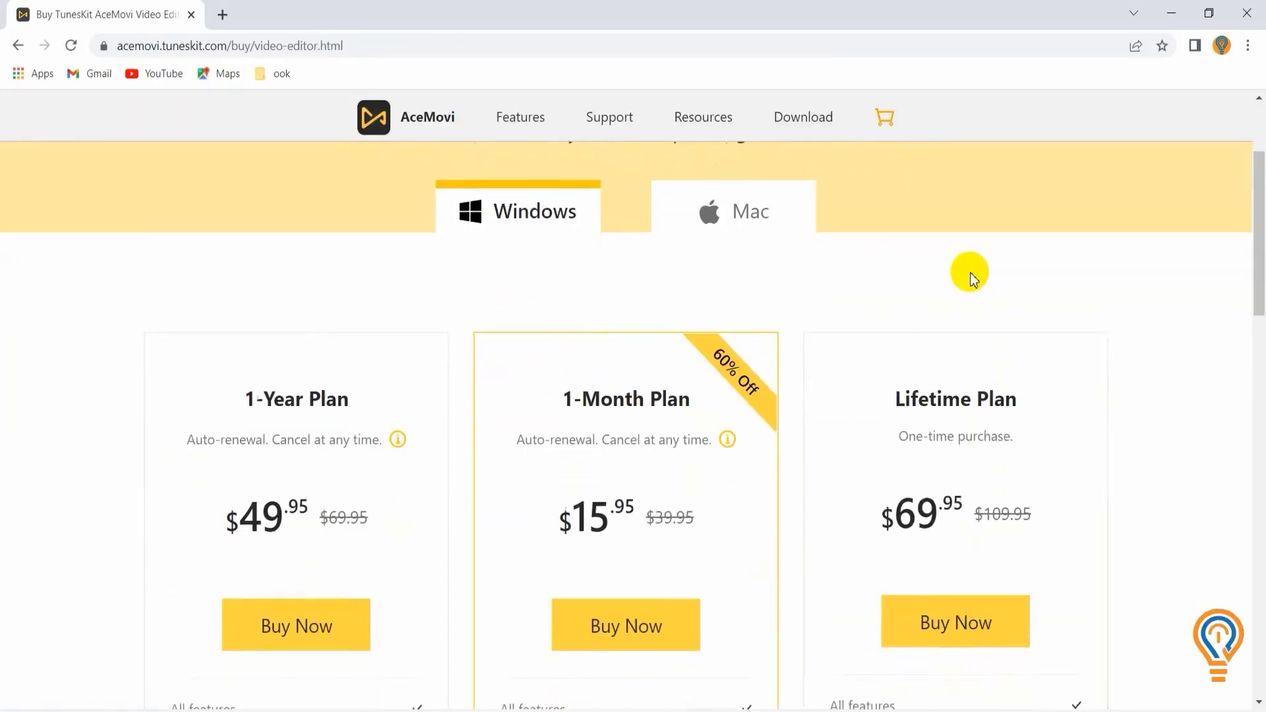
{"action": "double_click", "coordinate": [286, 321]}
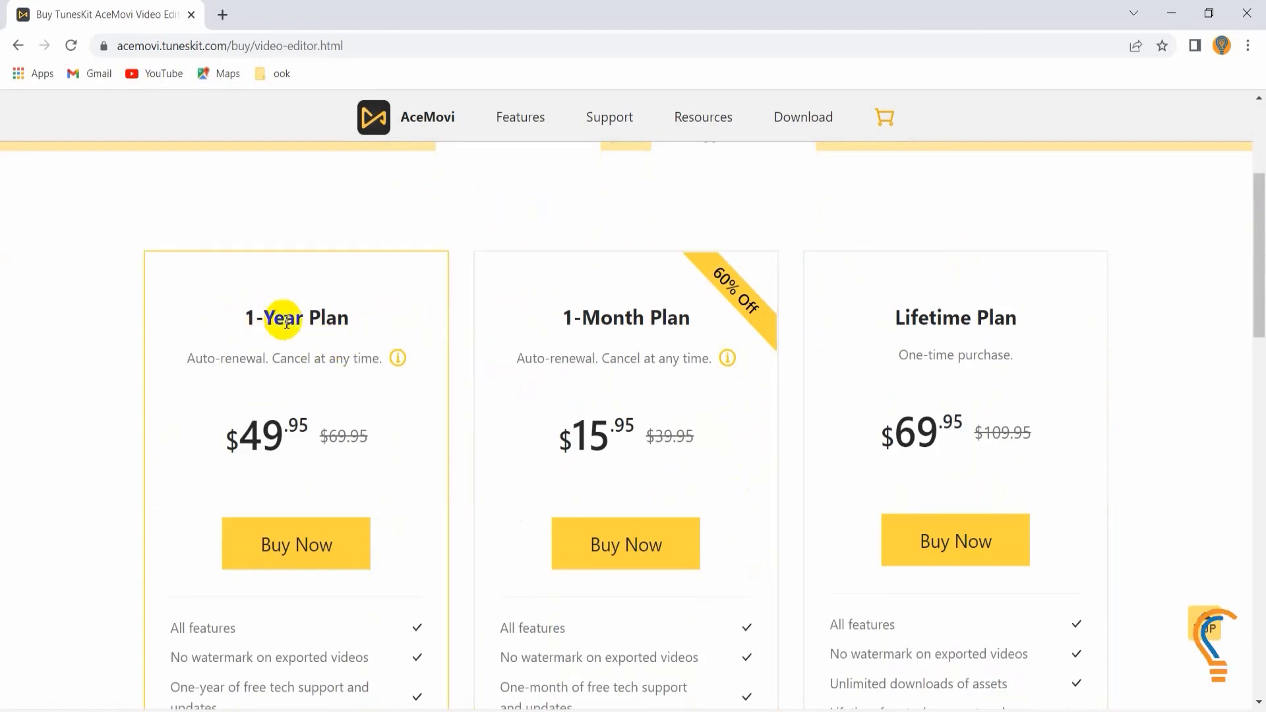
{"action": "left_click_drag", "start_coordinate": [310, 424], "coordinate": [226, 429]}
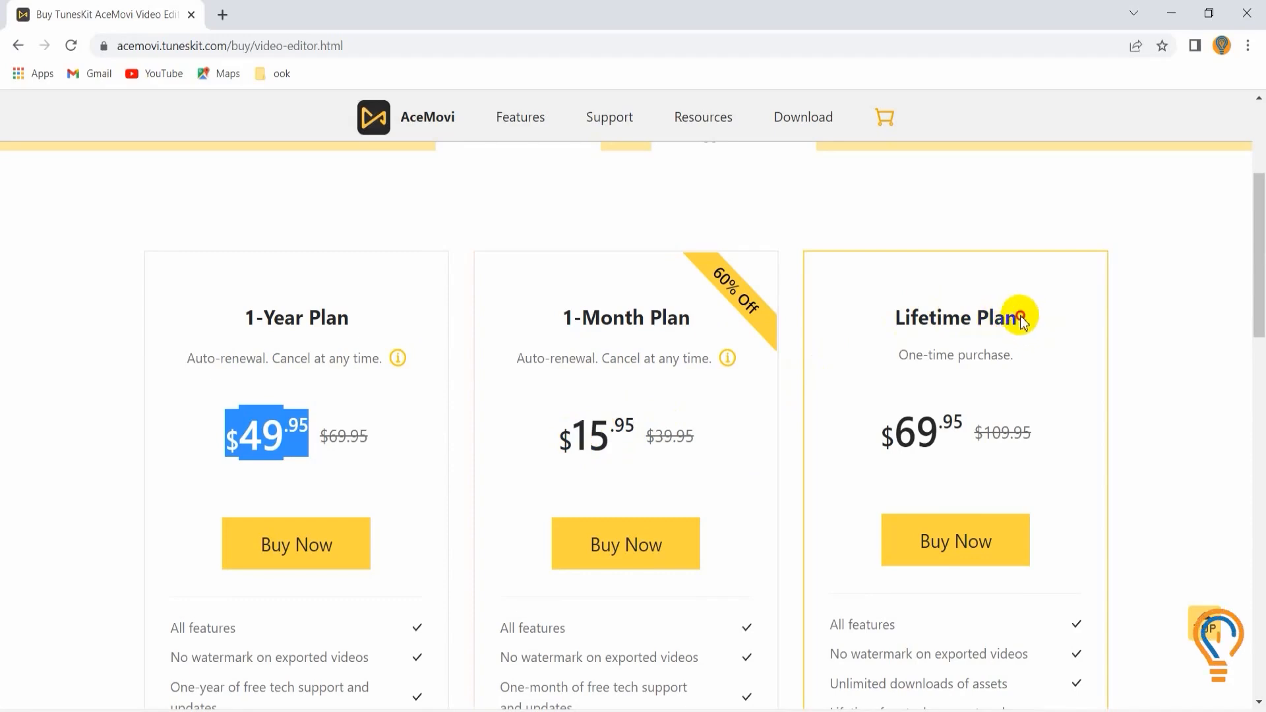
{"action": "left_click_drag", "start_coordinate": [1020, 321], "coordinate": [904, 315]}
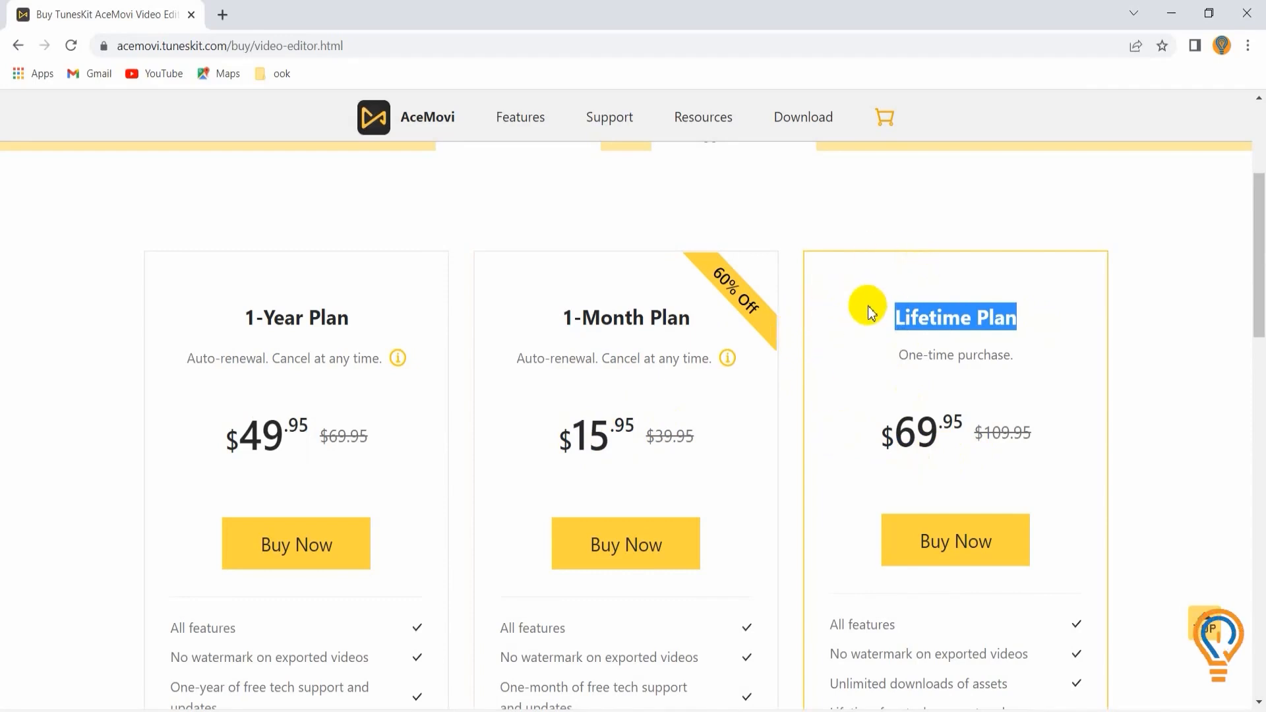
{"action": "scroll", "coordinate": [867, 312], "scroll_direction": "up", "scroll_amount": 1}
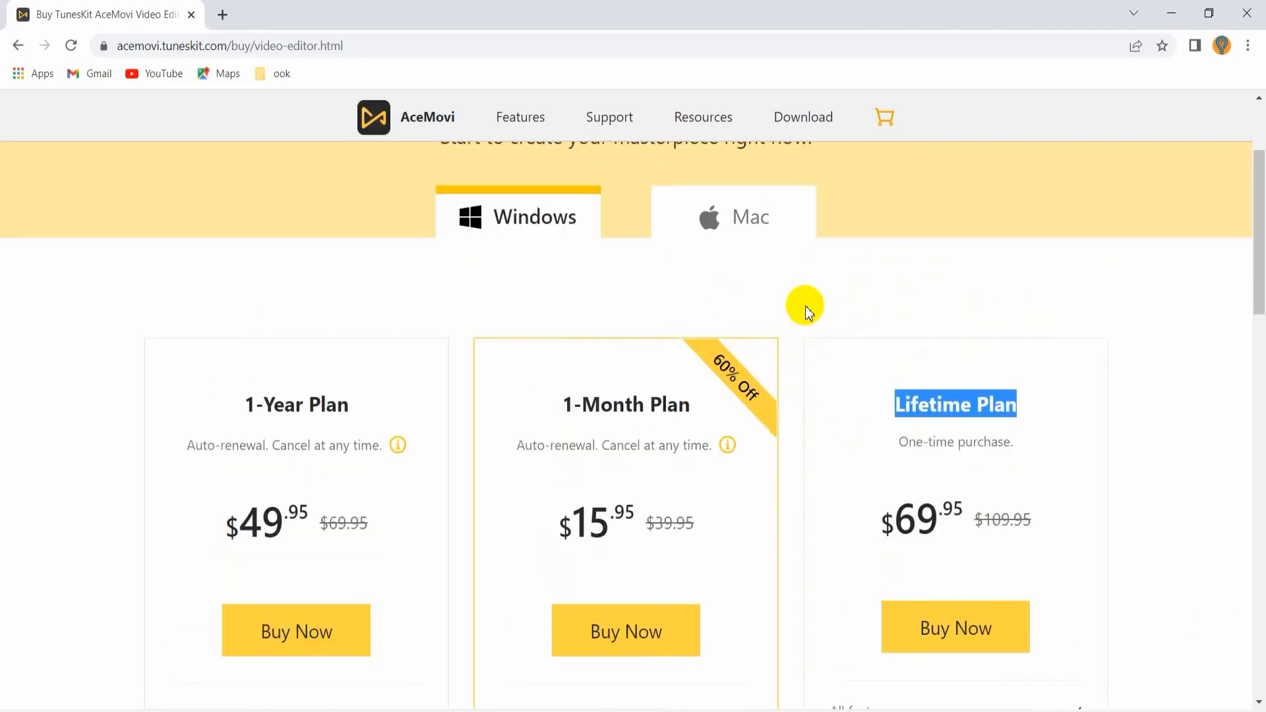
{"action": "scroll", "coordinate": [921, 310], "scroll_direction": "up", "scroll_amount": 2}
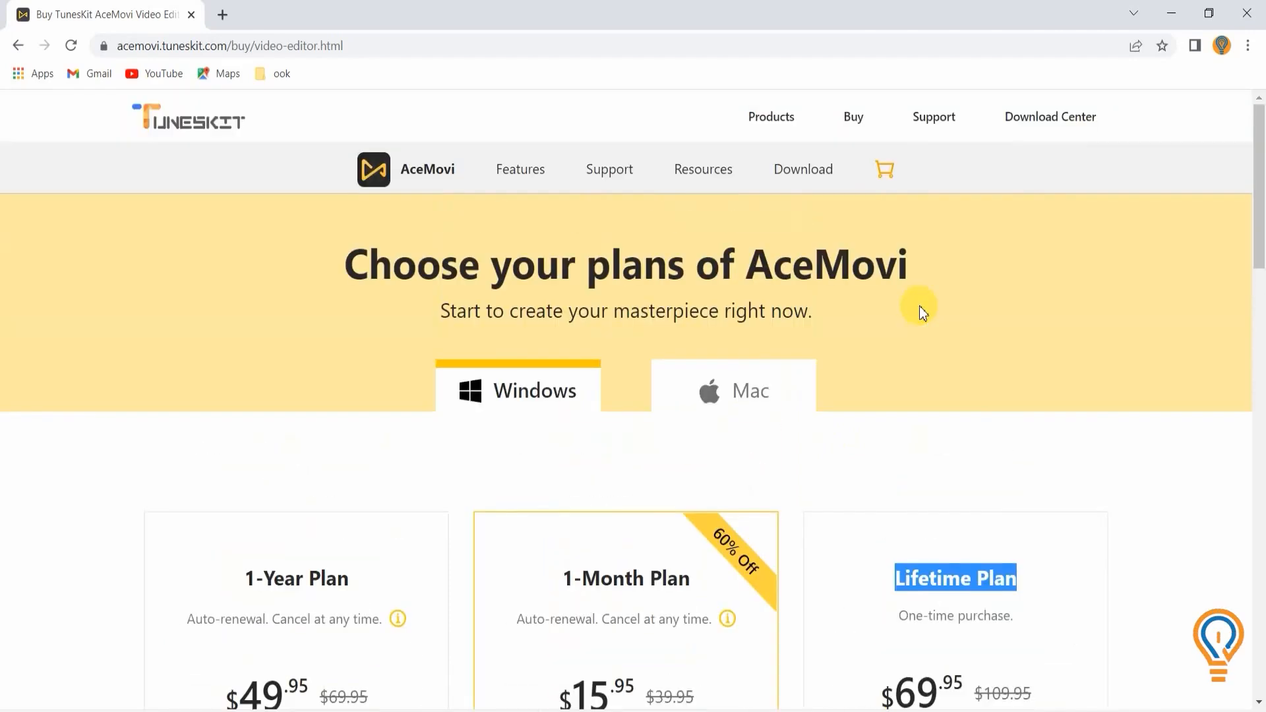
{"action": "left_click", "coordinate": [18, 45]}
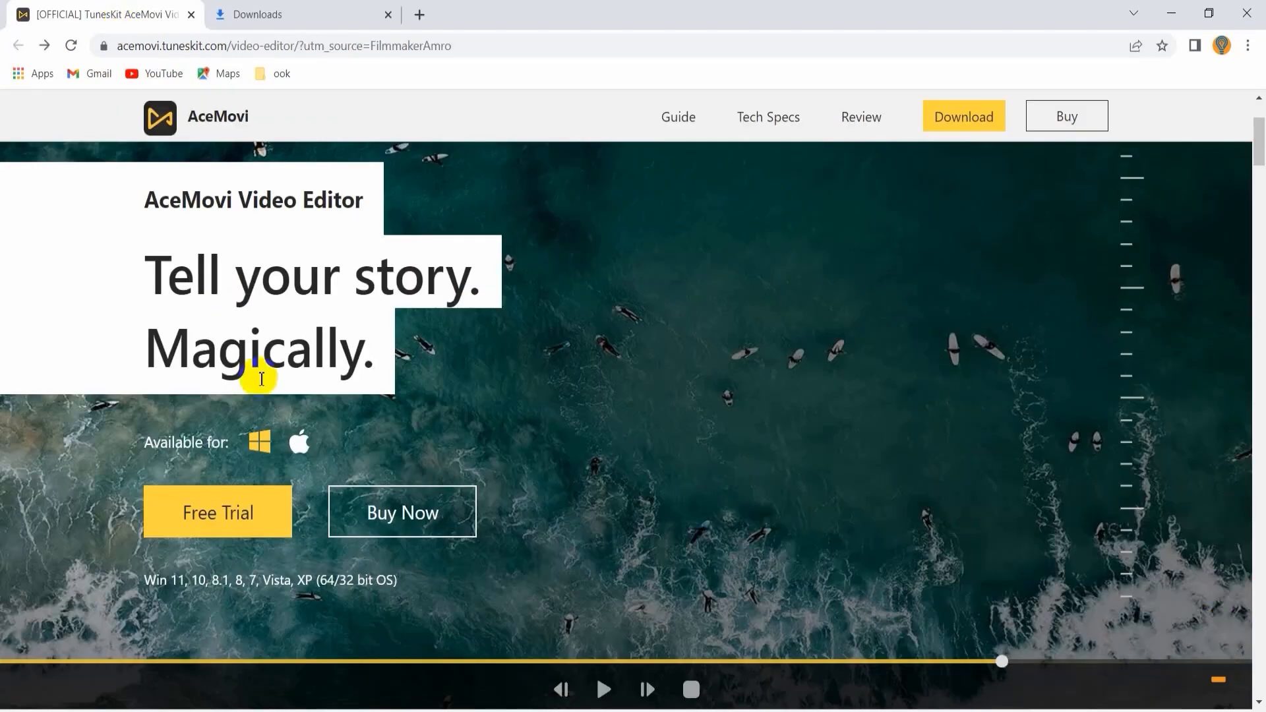
Step: Download the AceMovi free trial installer for Windows and show the downloaded file in its folder
{"action": "left_click", "coordinate": [223, 513]}
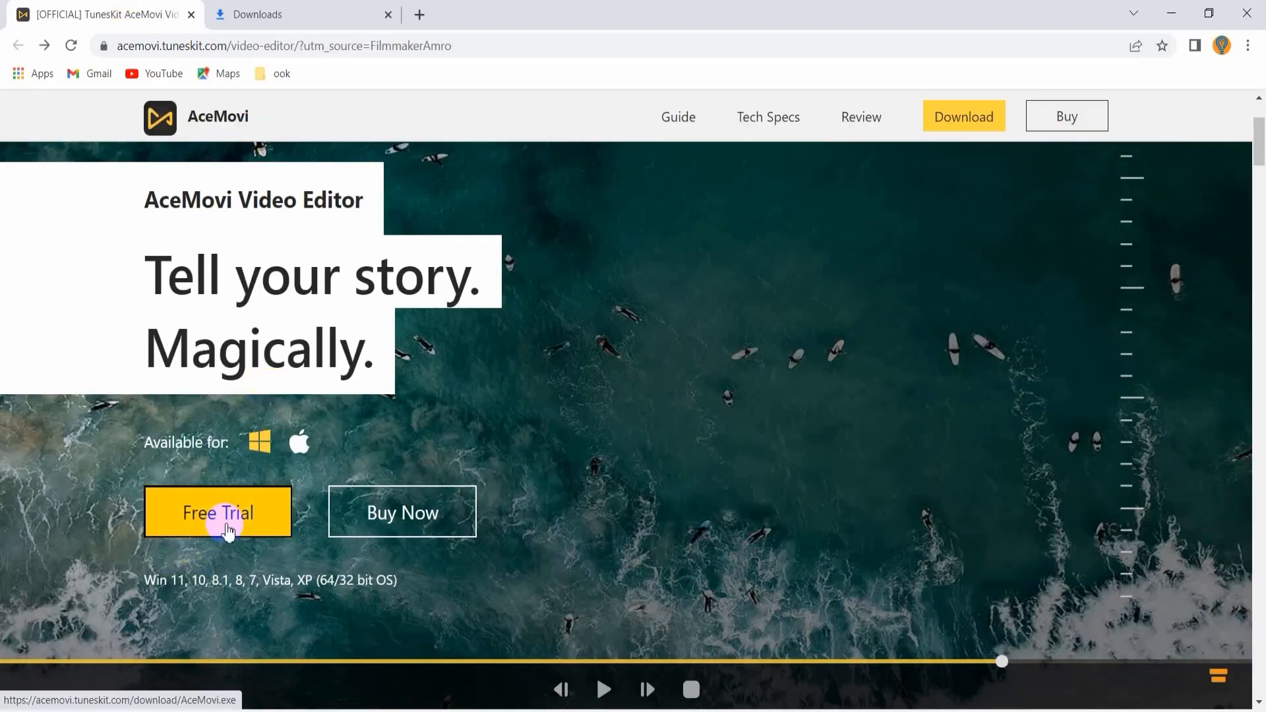
{"action": "left_click", "coordinate": [223, 525]}
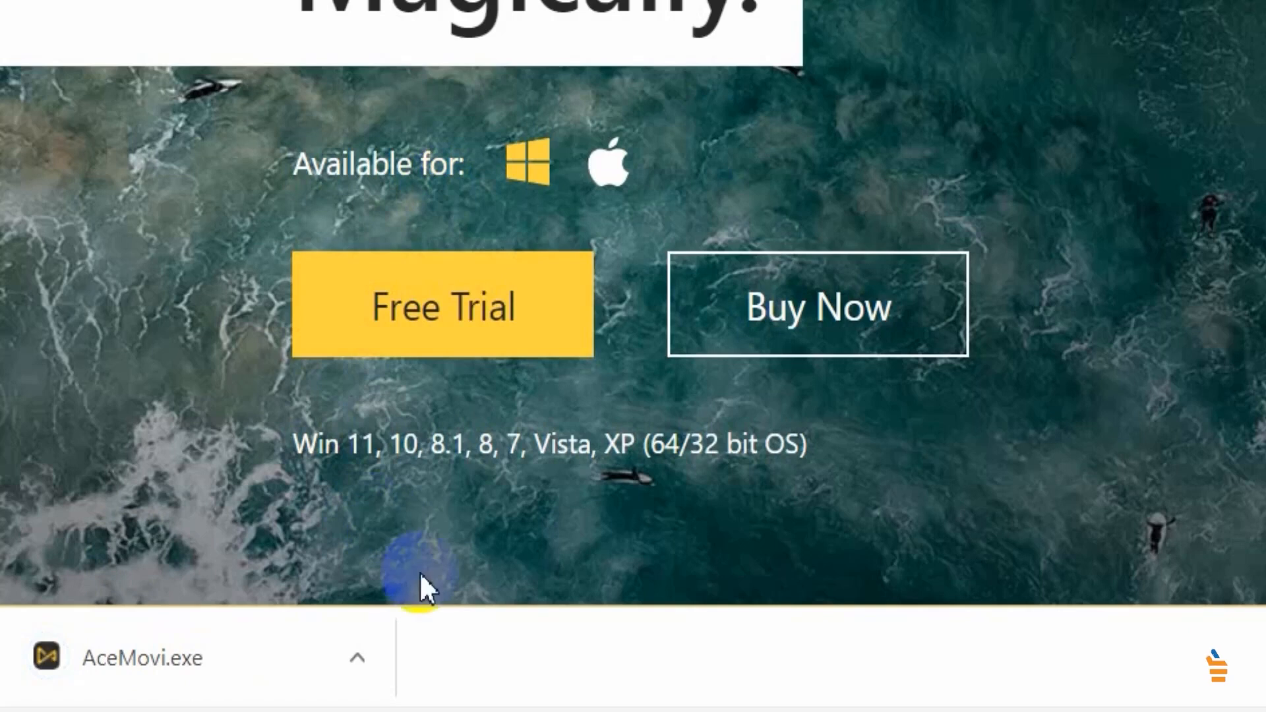
{"action": "left_click", "coordinate": [354, 660]}
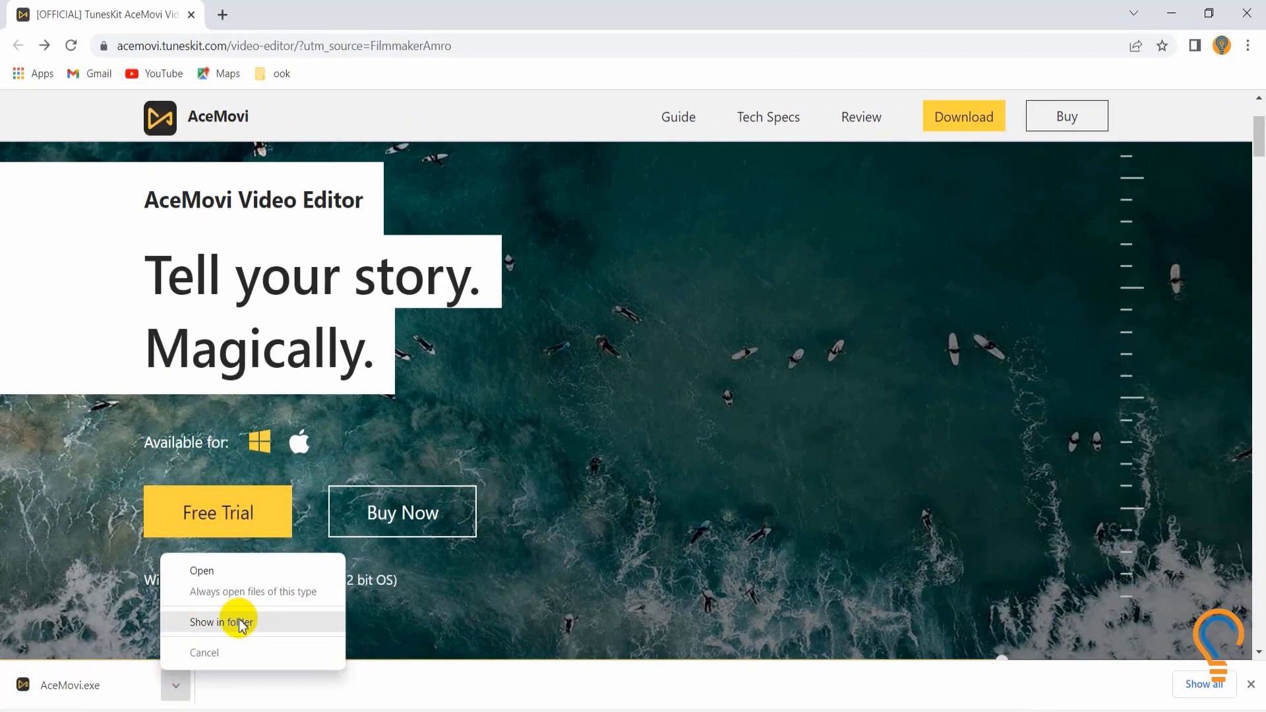
{"action": "left_click", "coordinate": [240, 622]}
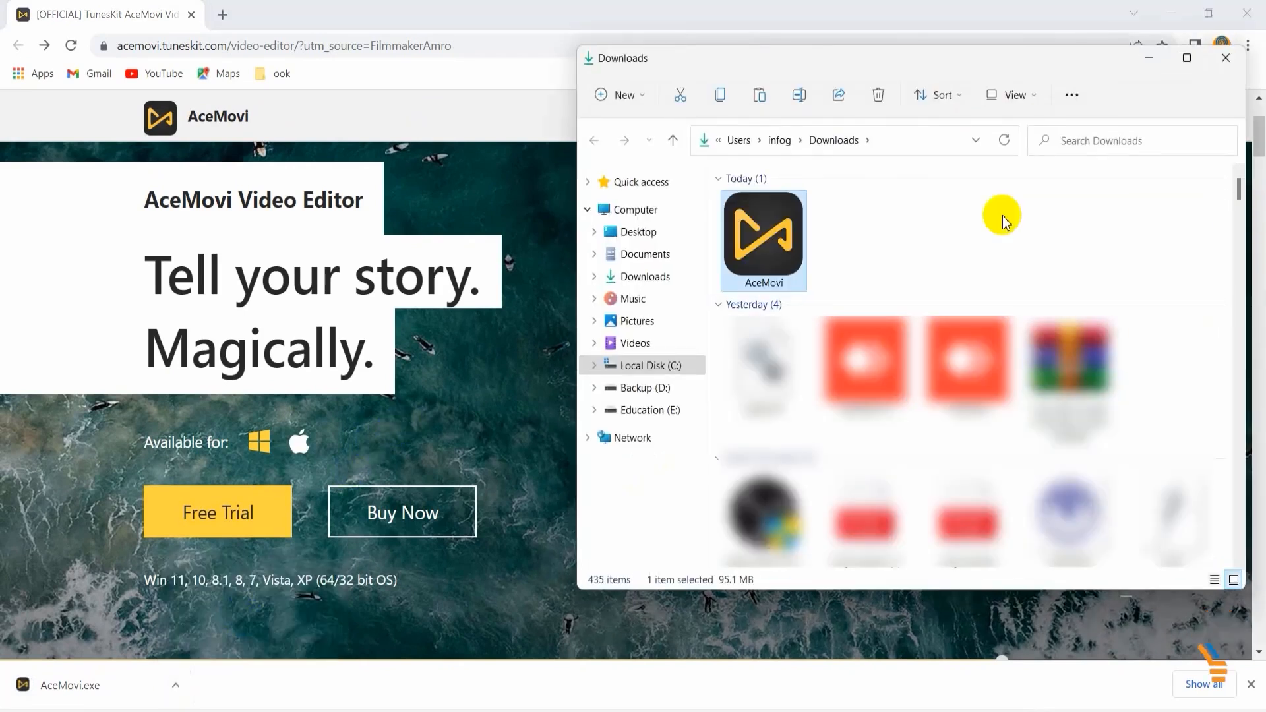
Step: Run the downloaded AceMovi installer and accept its license agreement
{"action": "double_click", "coordinate": [767, 242]}
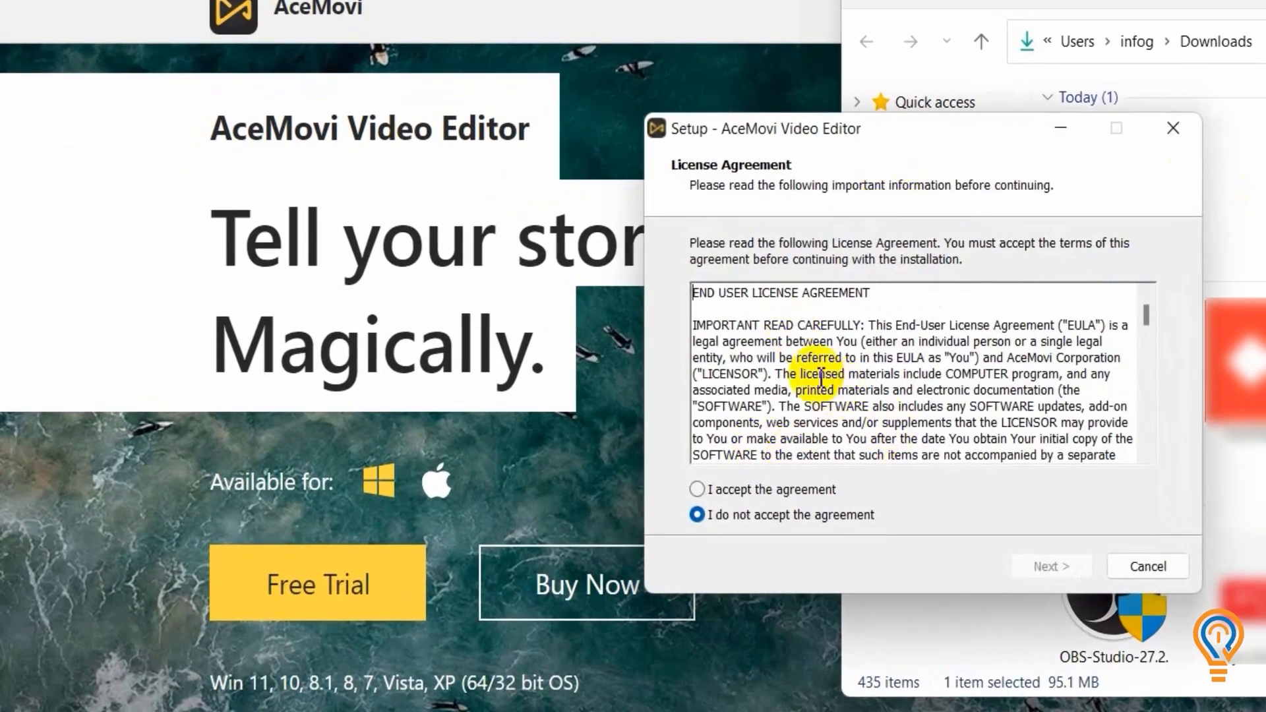
{"action": "scroll", "coordinate": [821, 376], "scroll_direction": "down", "scroll_amount": 12}
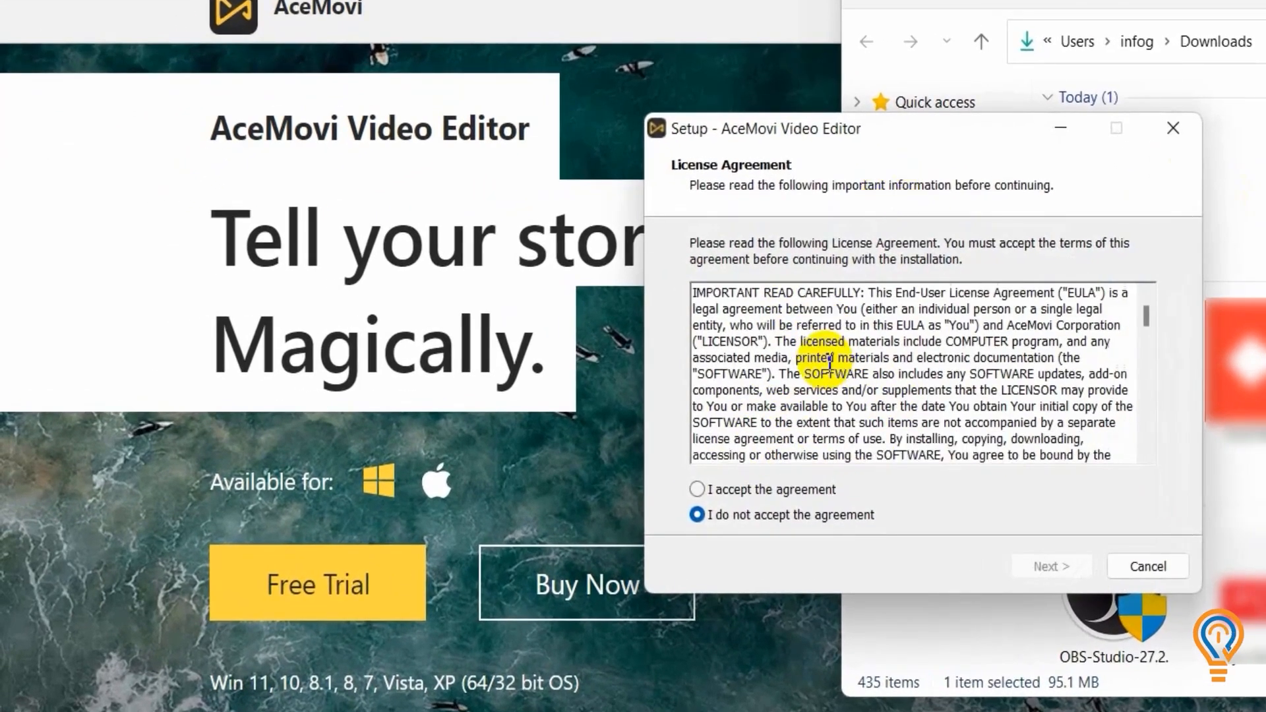
{"action": "scroll", "coordinate": [829, 361], "scroll_direction": "down", "scroll_amount": 1}
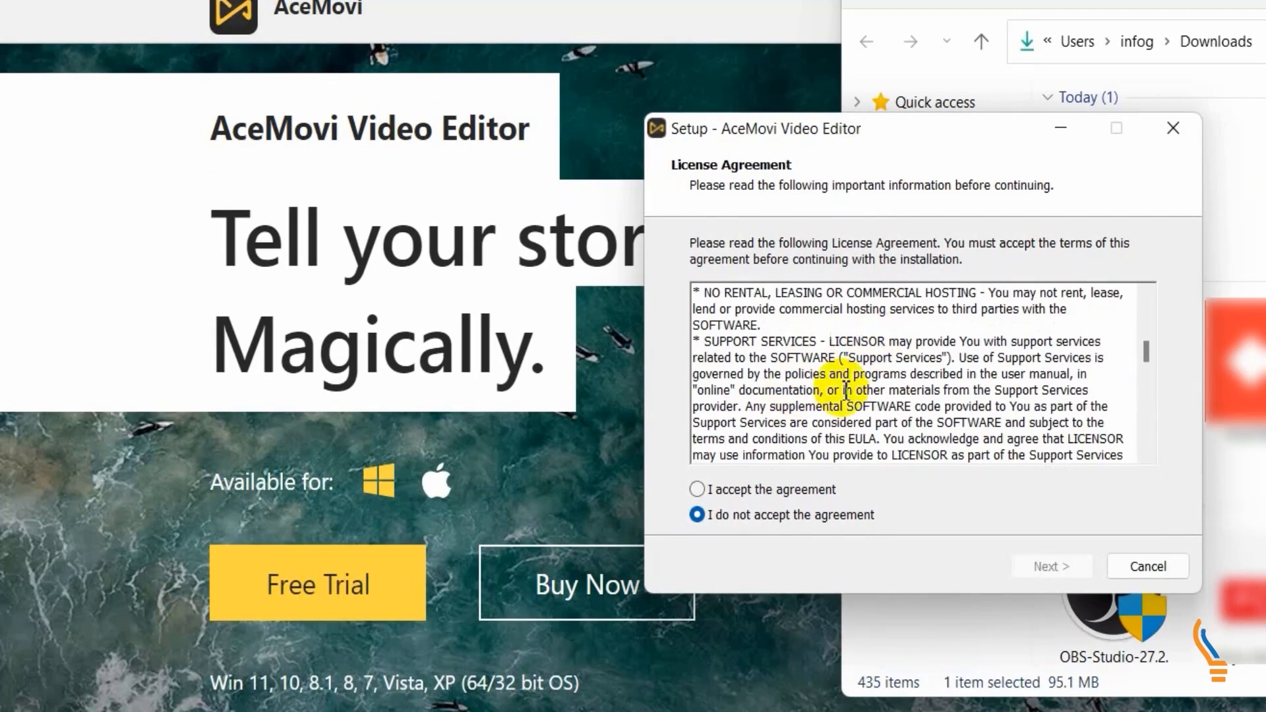
{"action": "left_click", "coordinate": [698, 491]}
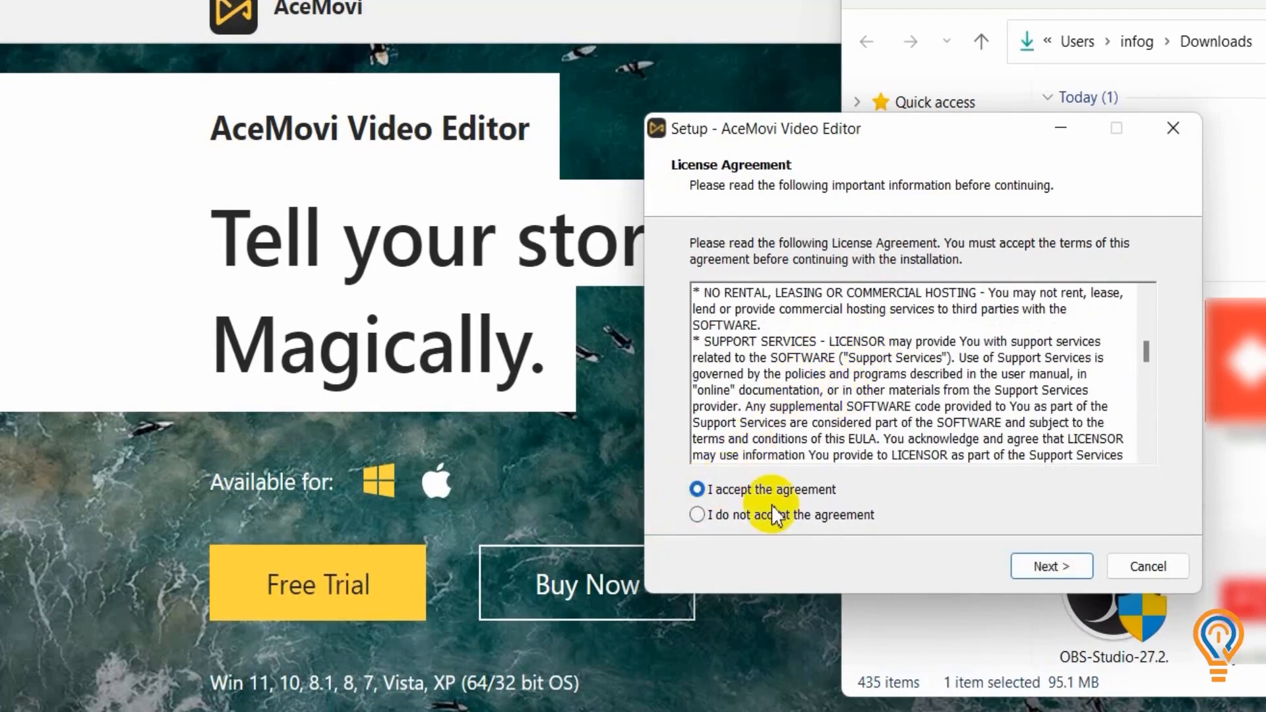
{"action": "left_click", "coordinate": [1063, 570]}
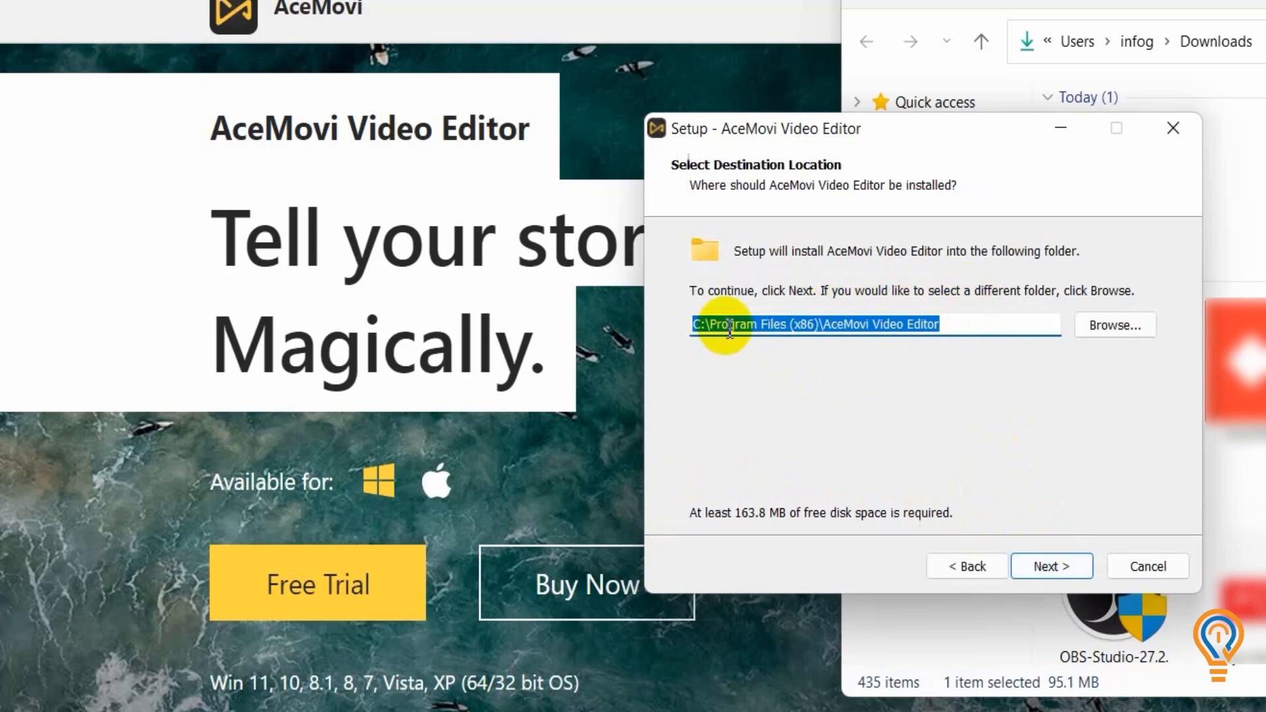
Step: Install AceMovi in C:\Program Files (x86)\AceMovi Video Editor with a desktop shortcut, and finish setup with the editor launching
{"action": "left_click", "coordinate": [1058, 567]}
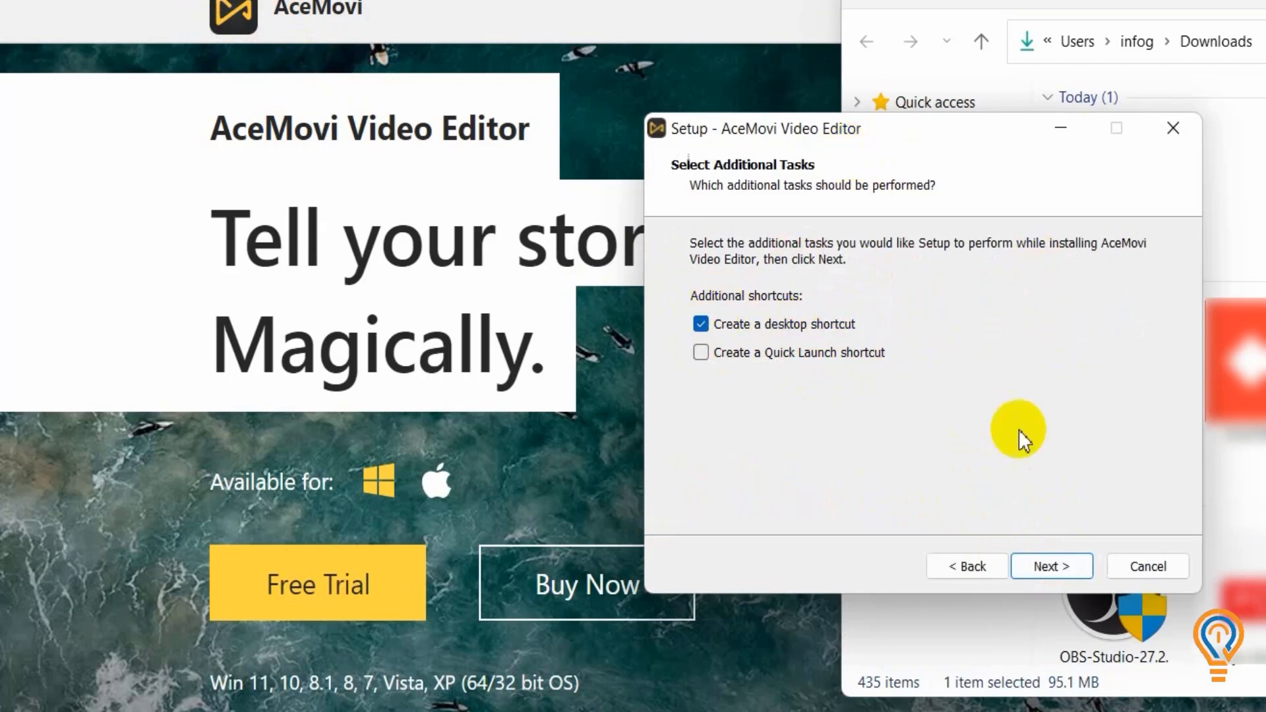
{"action": "left_click", "coordinate": [1044, 572]}
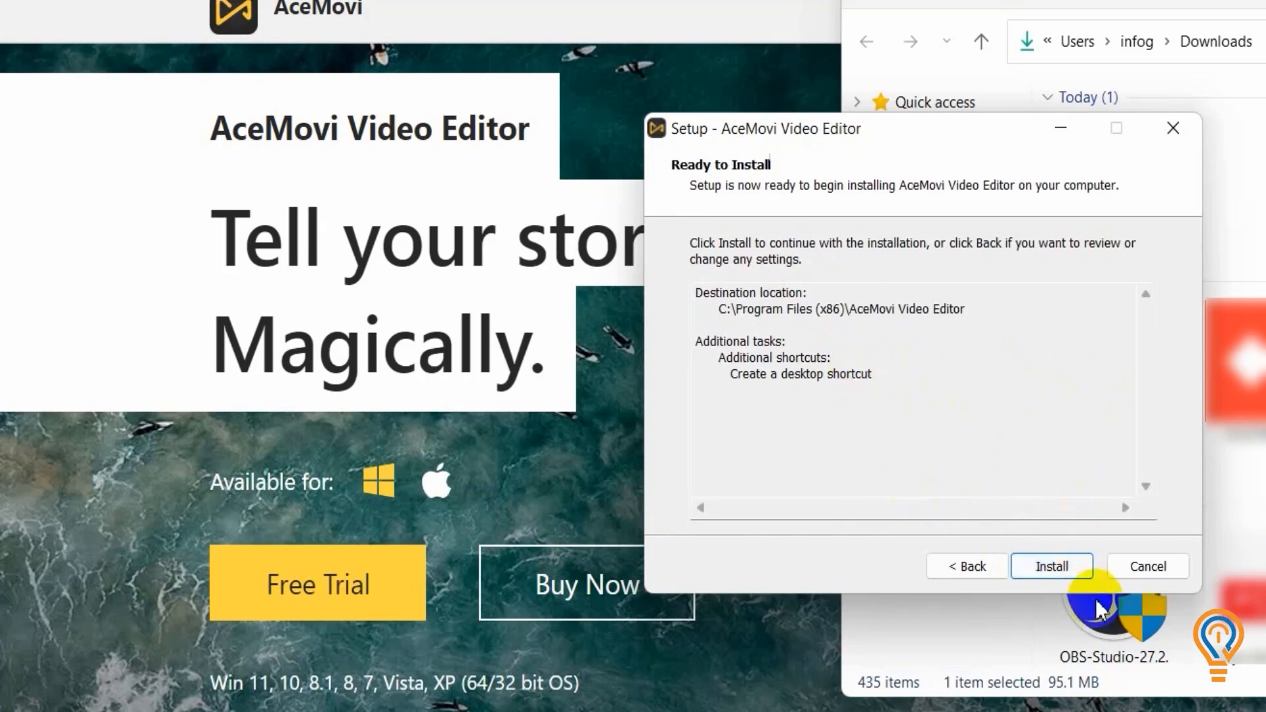
{"action": "left_click", "coordinate": [1053, 566]}
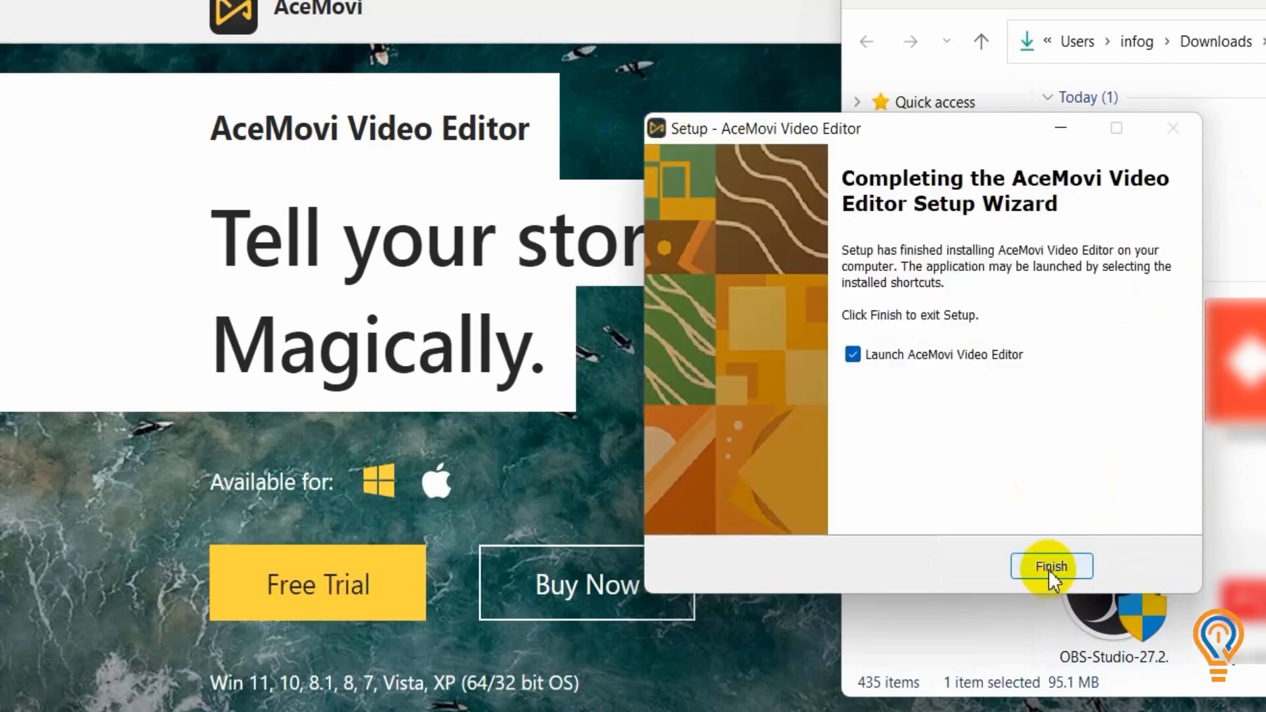
{"action": "left_click", "coordinate": [1050, 567]}
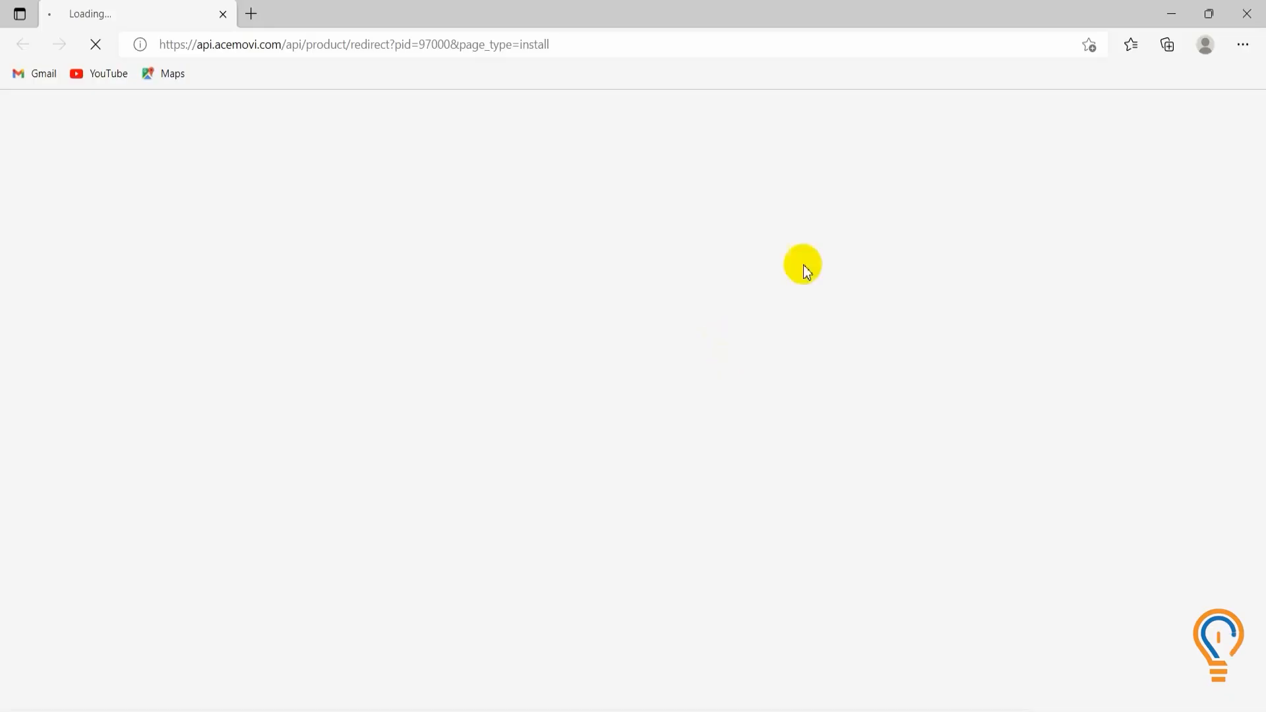
Step: Close the post-installation web page and minimize the Downloads and browser windows to reveal AceMovi
{"action": "left_click", "coordinate": [1248, 10]}
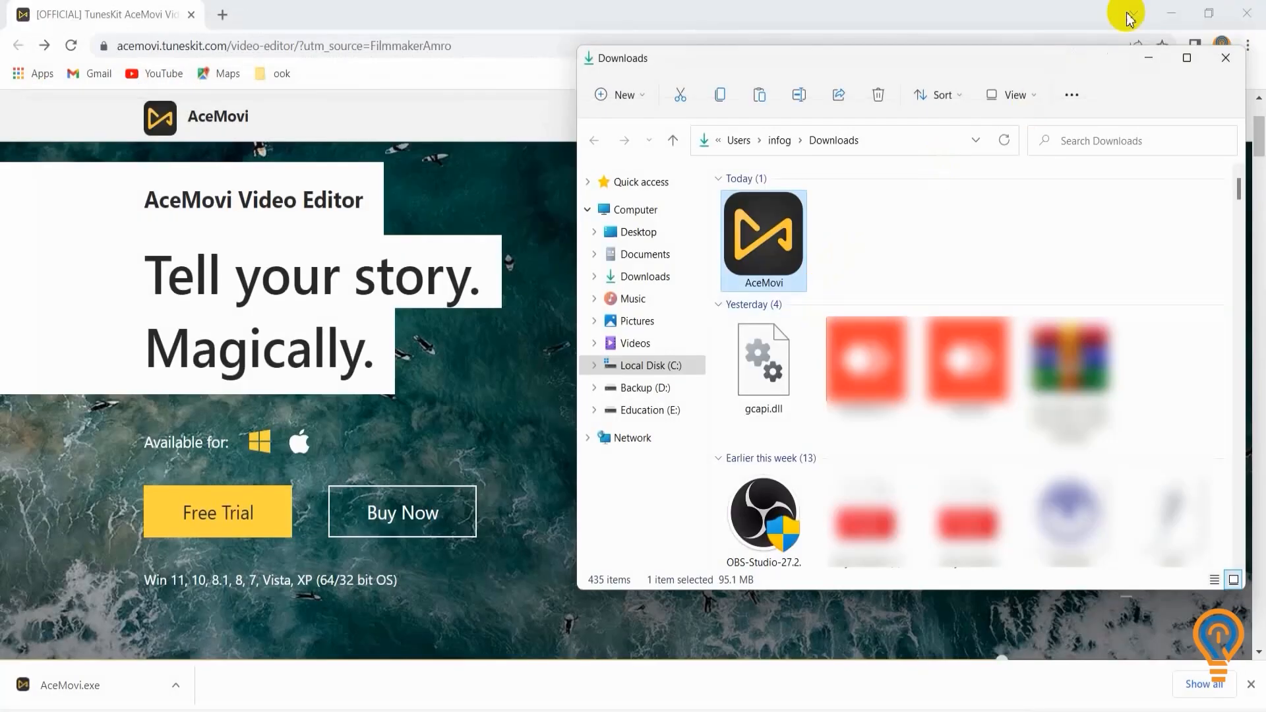
{"action": "left_click", "coordinate": [1141, 61]}
{"action": "left_click", "coordinate": [1170, 14]}
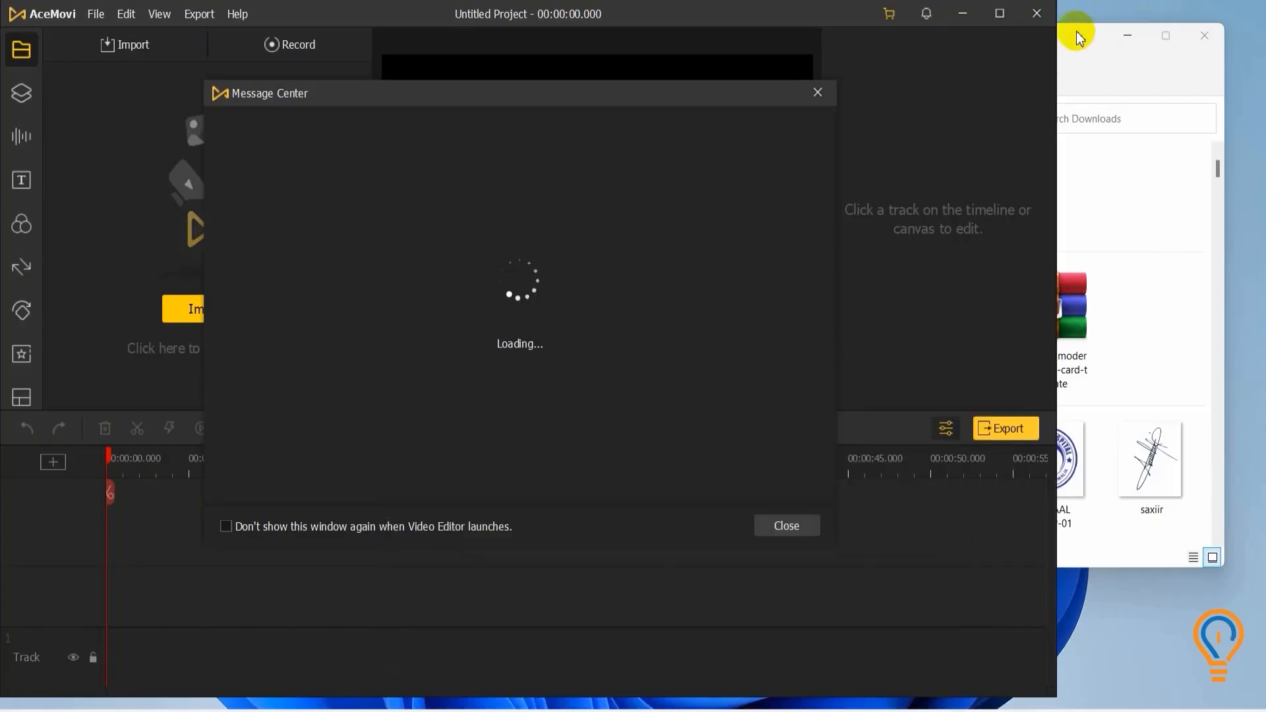
{"action": "left_click", "coordinate": [1126, 43]}
{"action": "left_click", "coordinate": [1126, 37]}
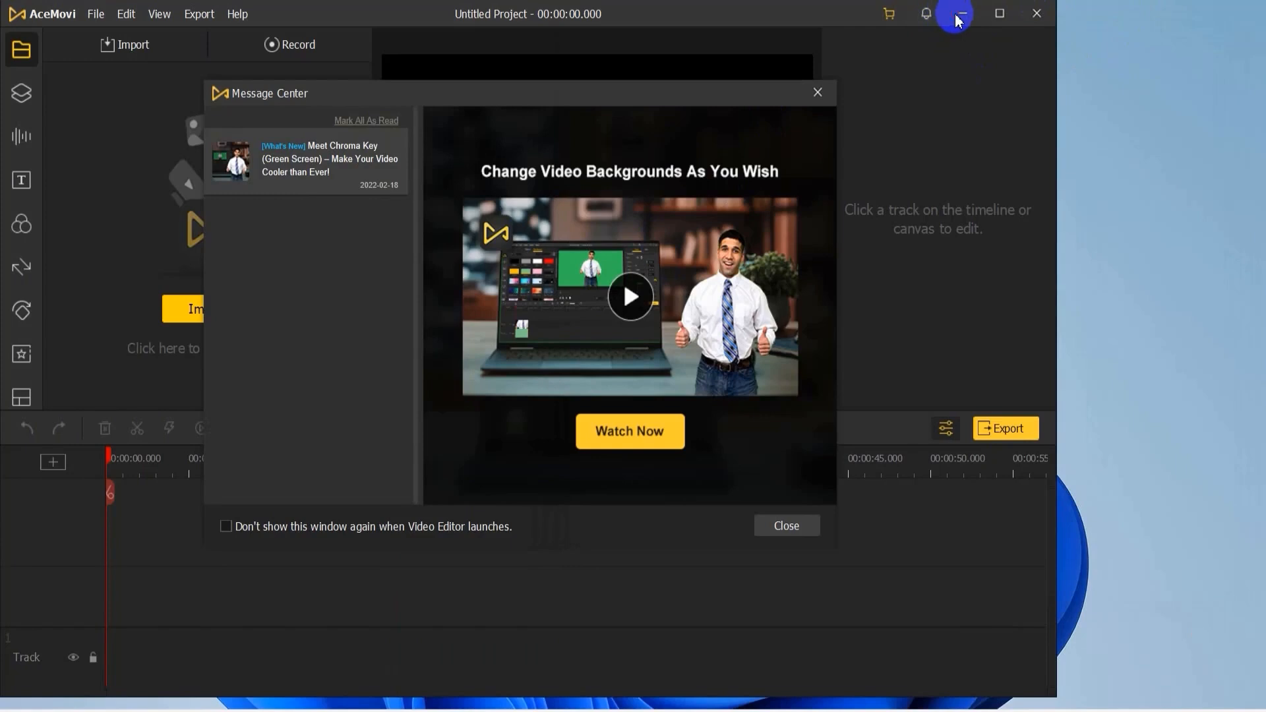
Step: Dismiss the Message Center and maximize the AceMovi window
{"action": "left_click", "coordinate": [818, 93]}
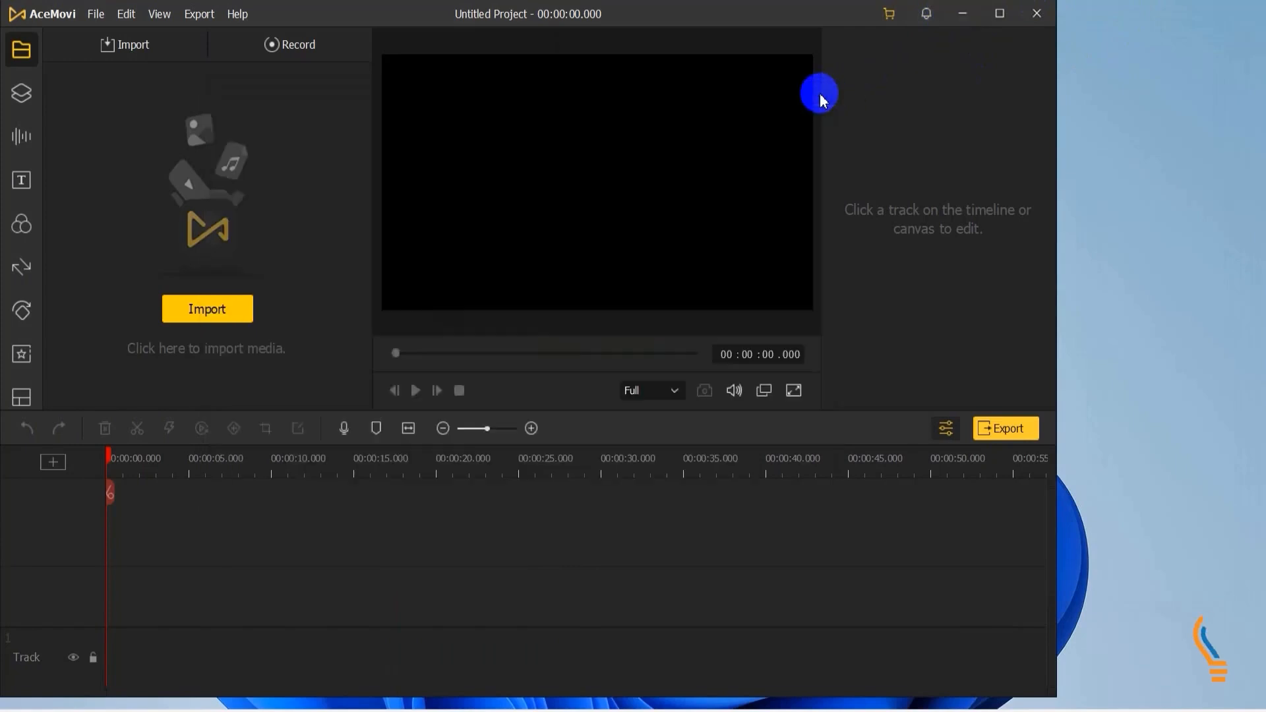
{"action": "left_click", "coordinate": [963, 16]}
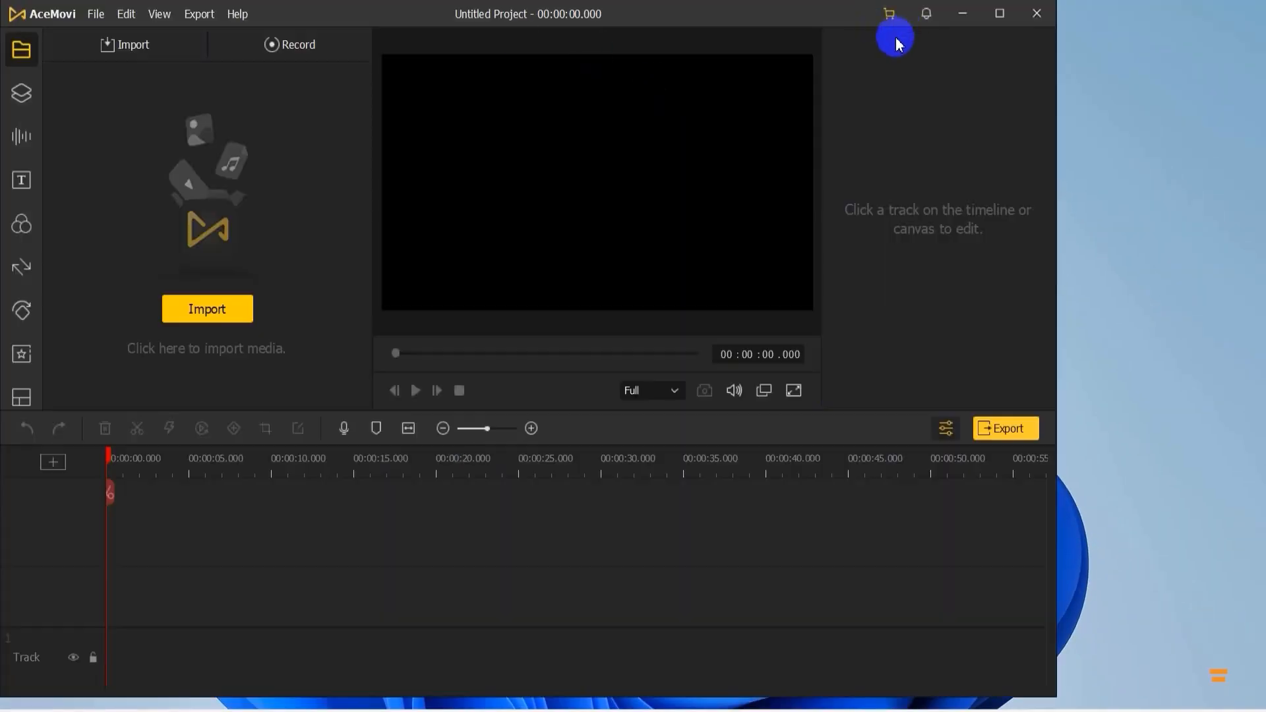
{"action": "left_click", "coordinate": [1000, 13]}
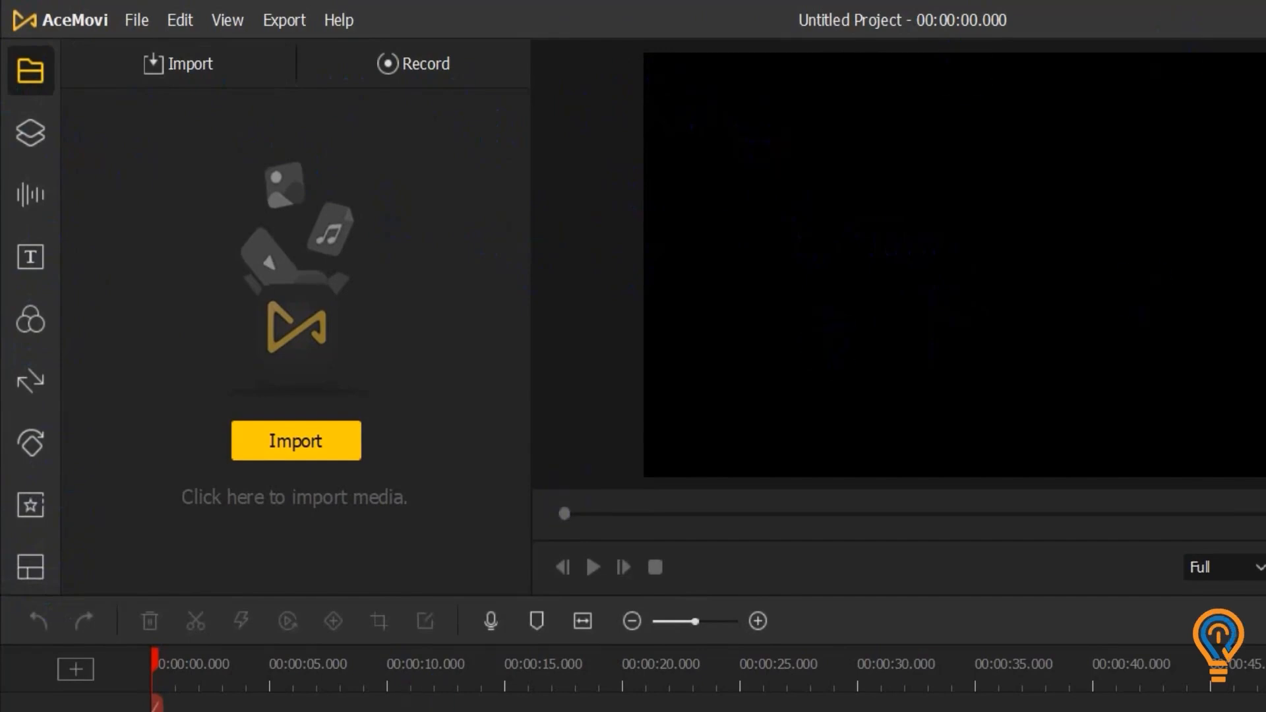
Step: Import the video clips 170724_15_Setangibeach and 171124_B1_HD_001 from the VIDEO folder into the media library
{"action": "left_click", "coordinate": [307, 450]}
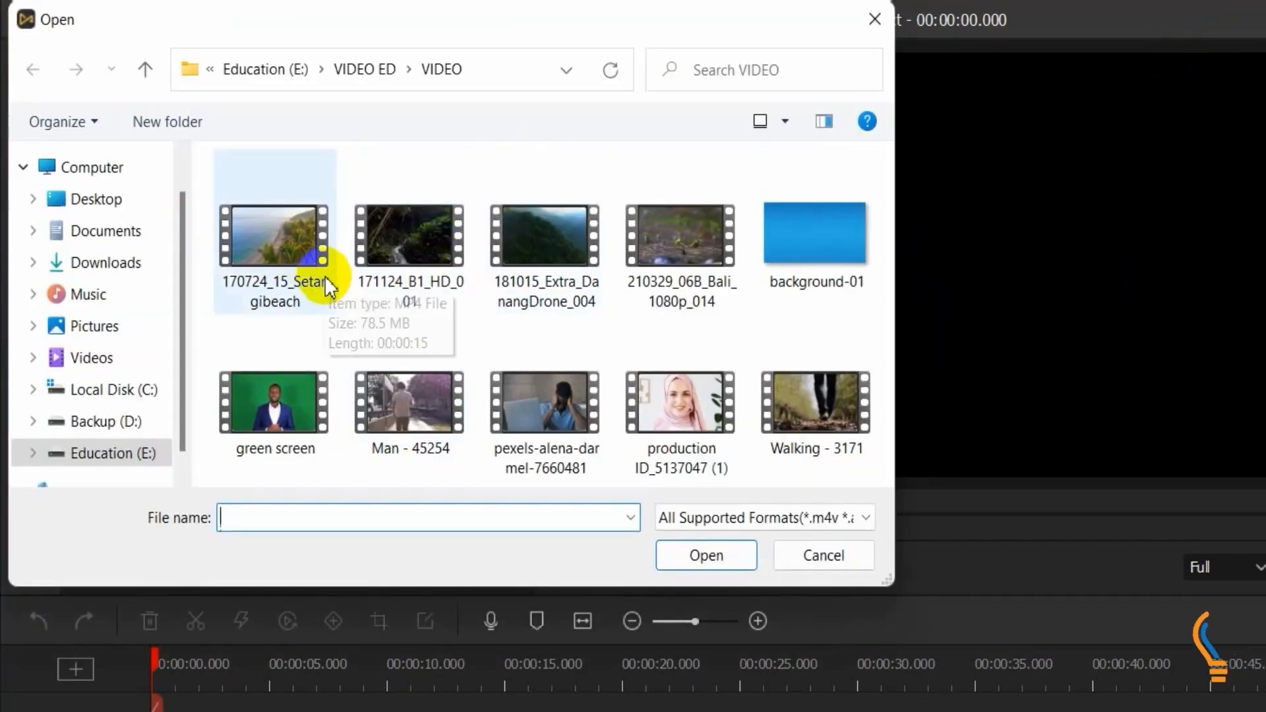
{"action": "left_click", "coordinate": [280, 280]}
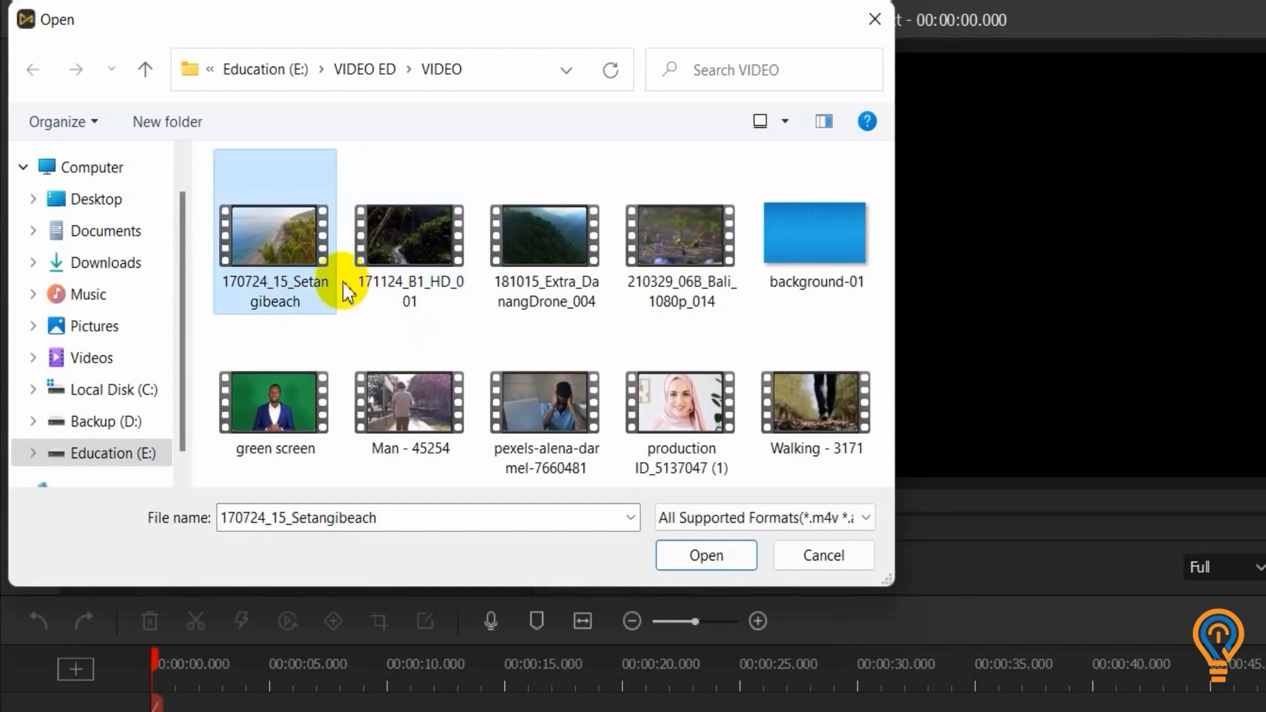
{"action": "left_click", "coordinate": [707, 555]}
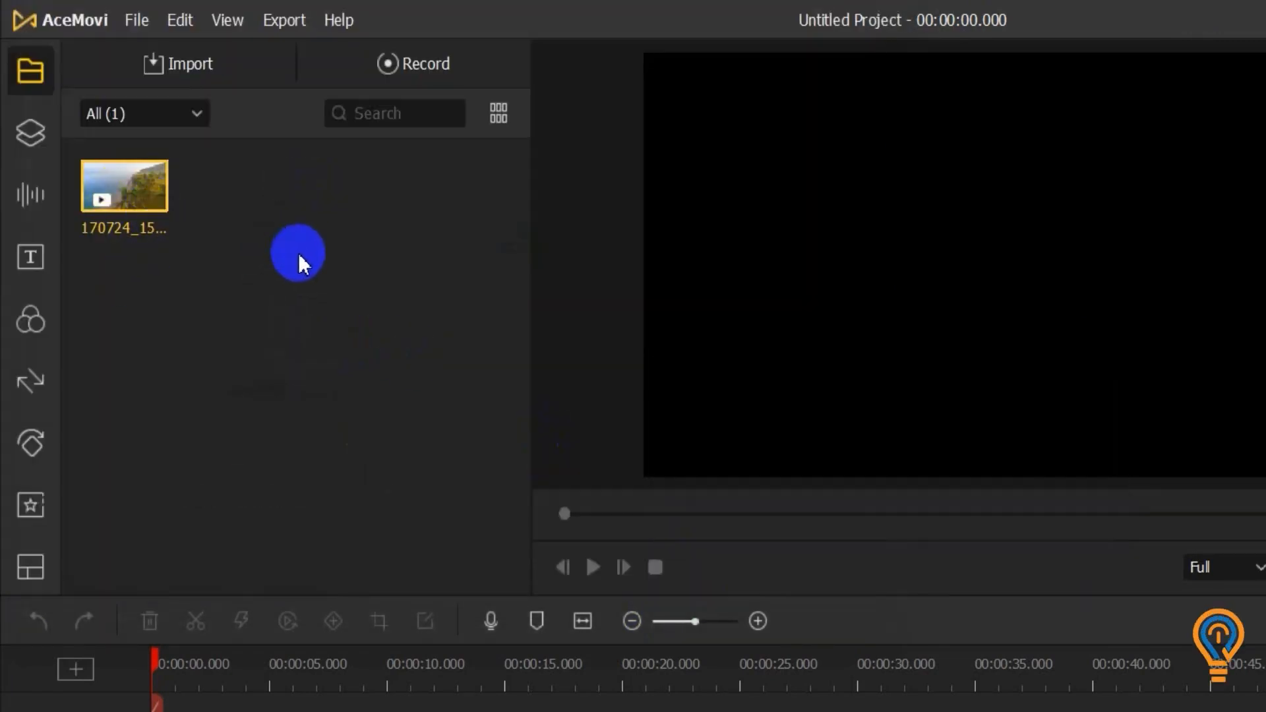
{"action": "double_click", "coordinate": [299, 255]}
{"action": "left_click", "coordinate": [410, 244]}
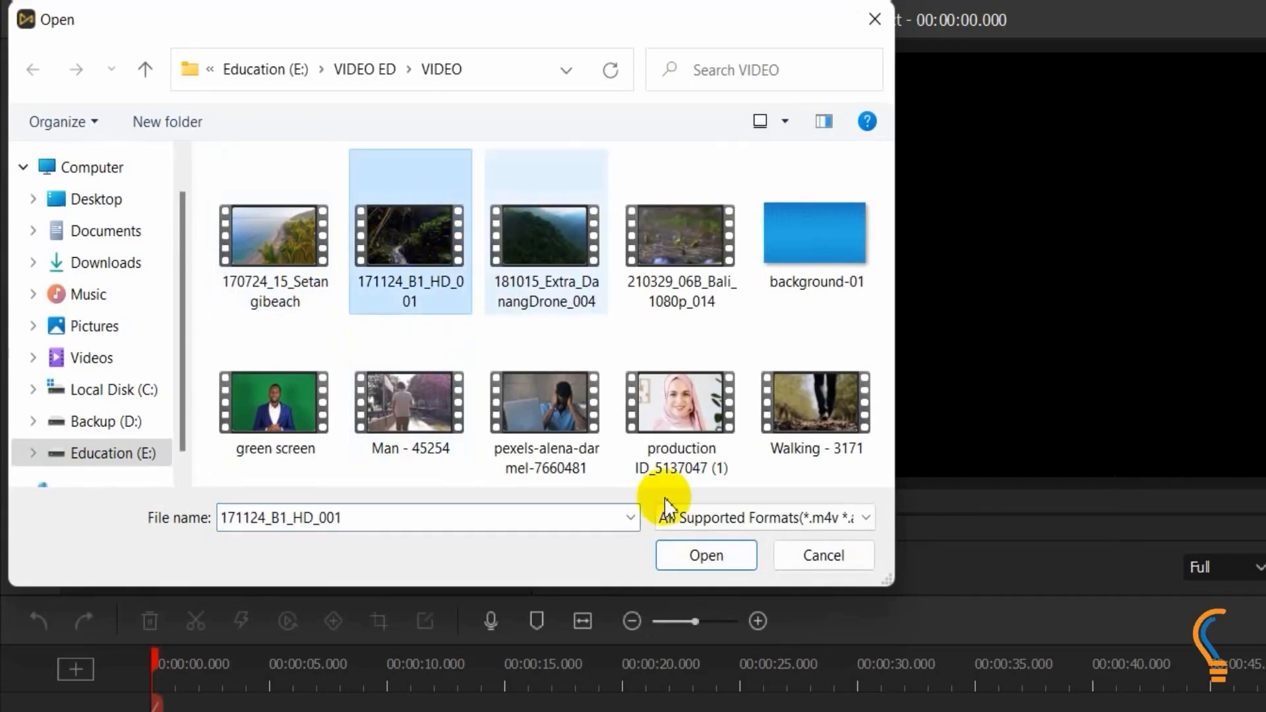
{"action": "left_click", "coordinate": [707, 556]}
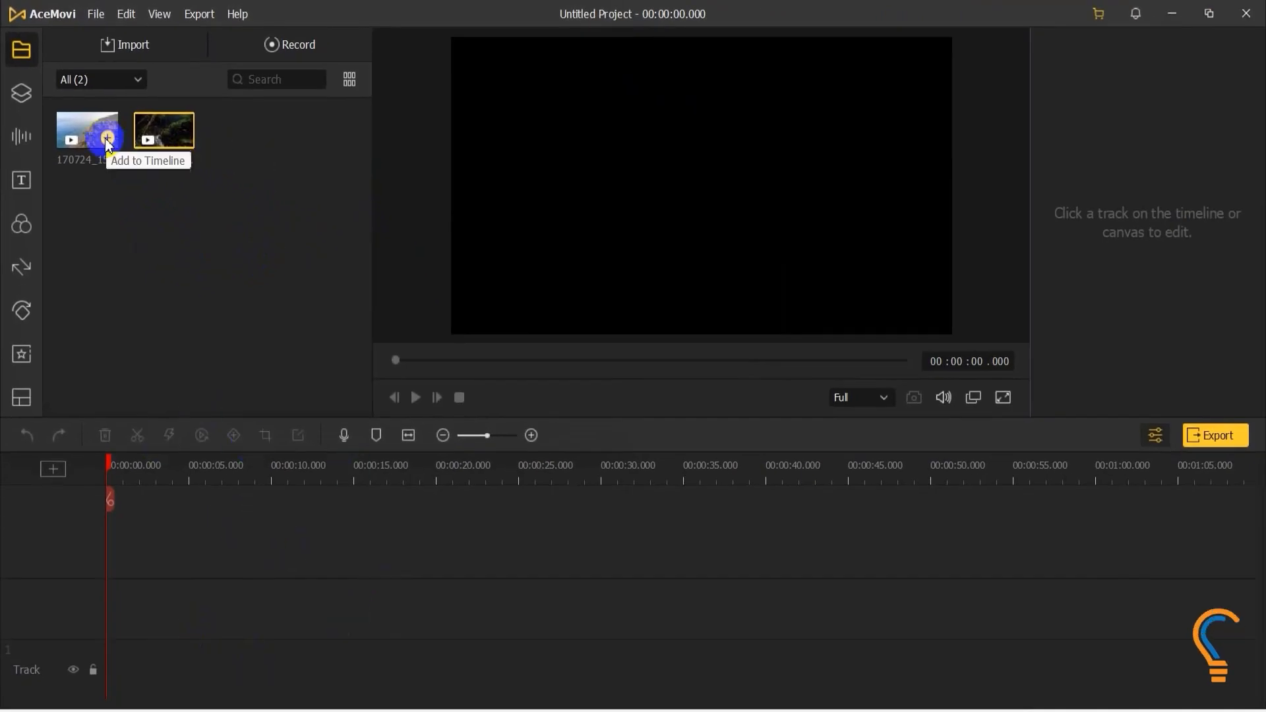
Step: Place the 170724_15_Setangibeach clip at the start of timeline track 2, keeping the project settings of 1280*720, 25.00 fps
{"action": "left_click_drag", "start_coordinate": [77, 132], "coordinate": [225, 601]}
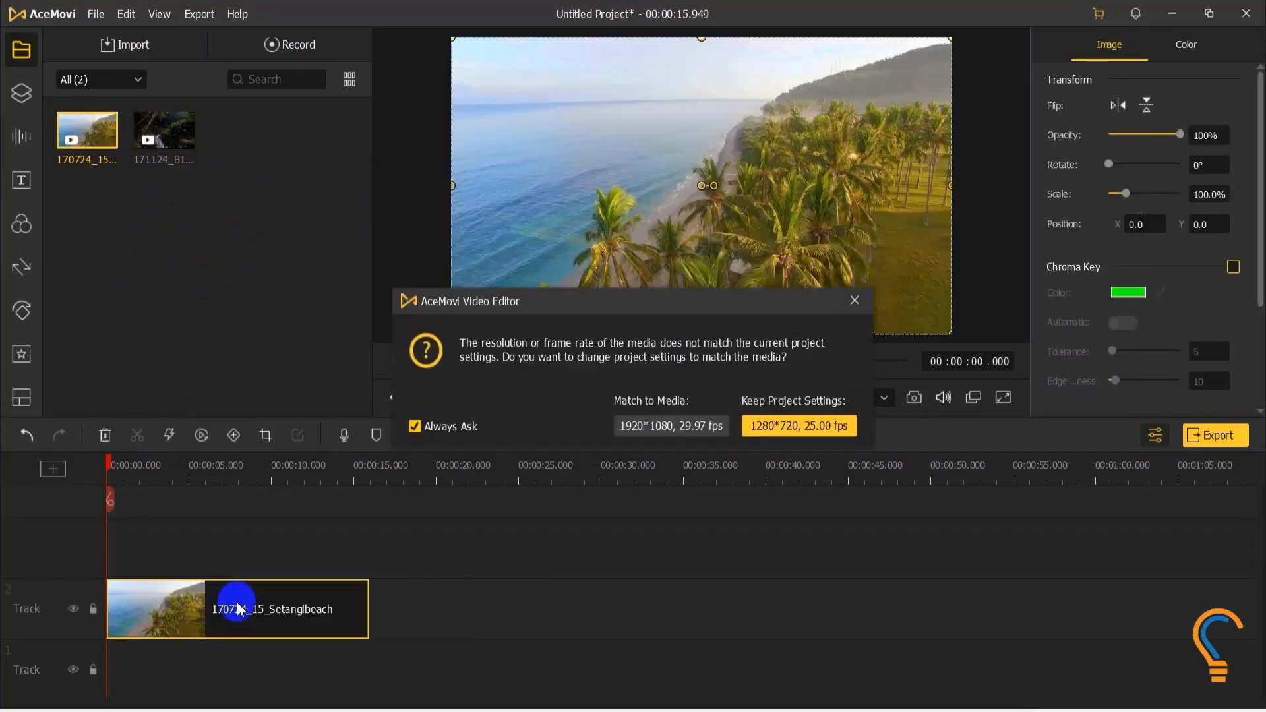
{"action": "left_click", "coordinate": [795, 427]}
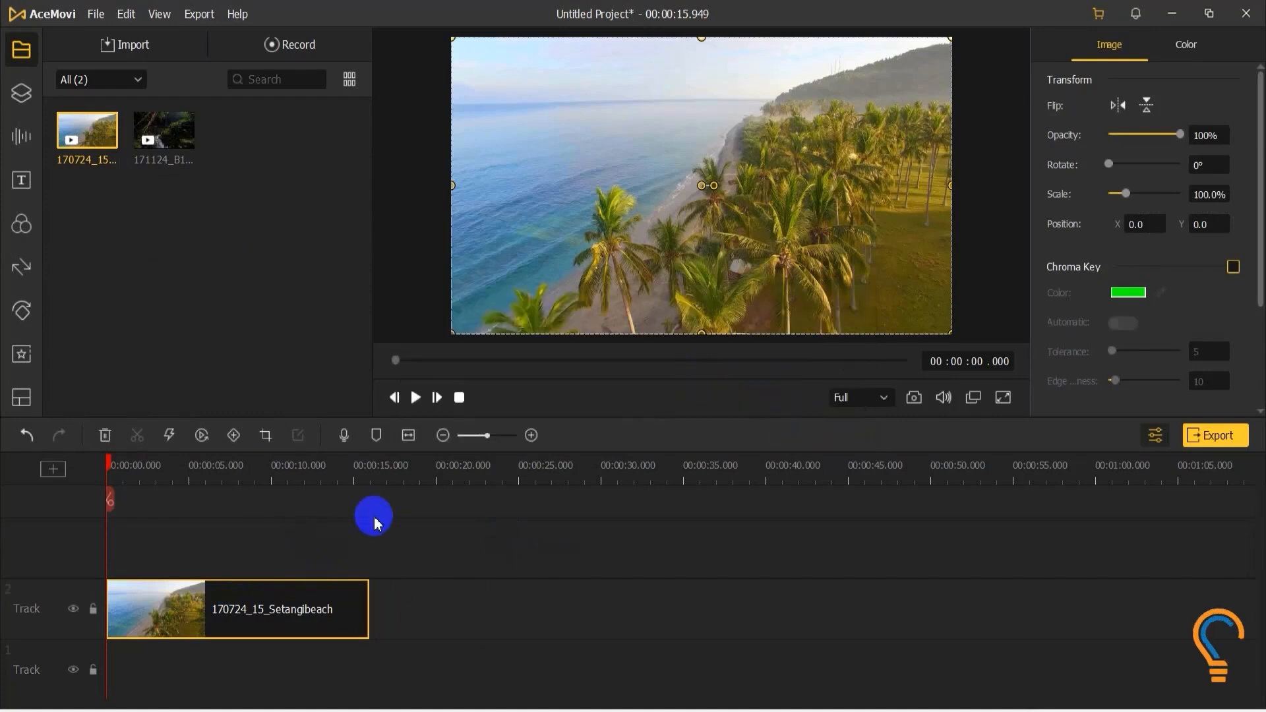
Step: Add the 171124_B1_HD_001 clip directly after the 170724_15_Setangibeach clip and move the beach clip onto the same track 3
{"action": "mouse_move", "coordinate": [195, 143]}
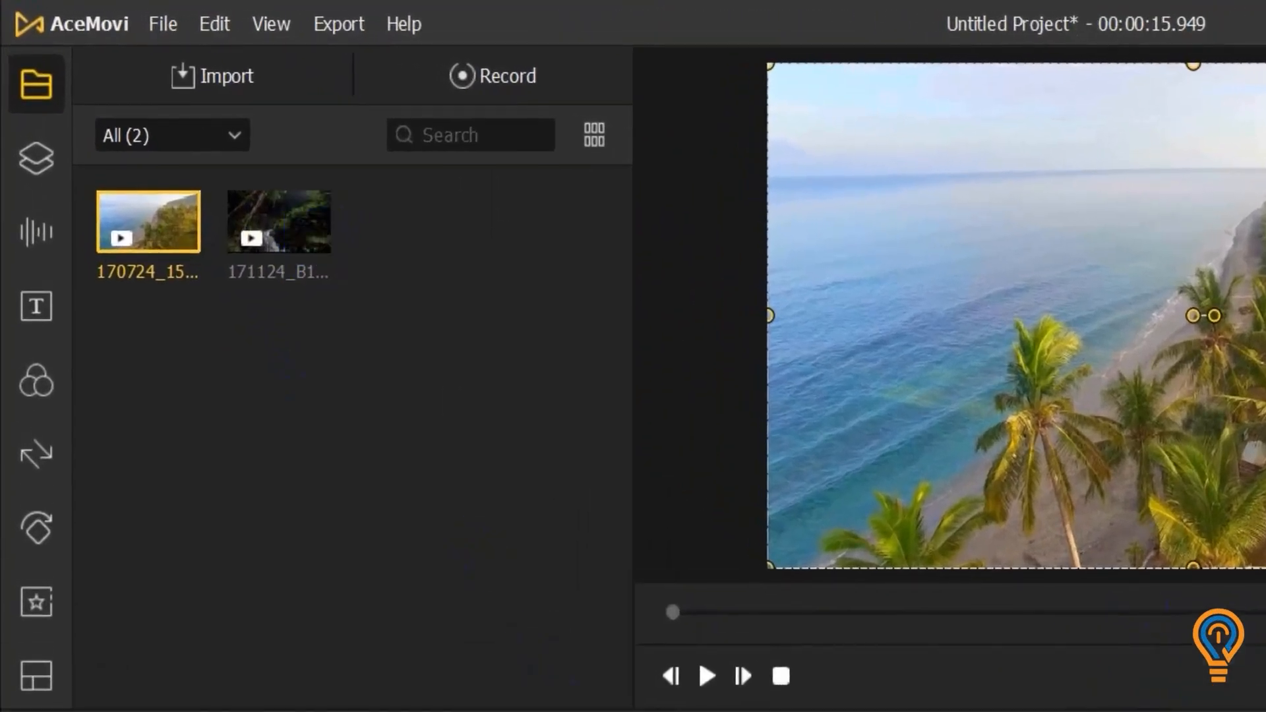
{"action": "key", "text": "End"}
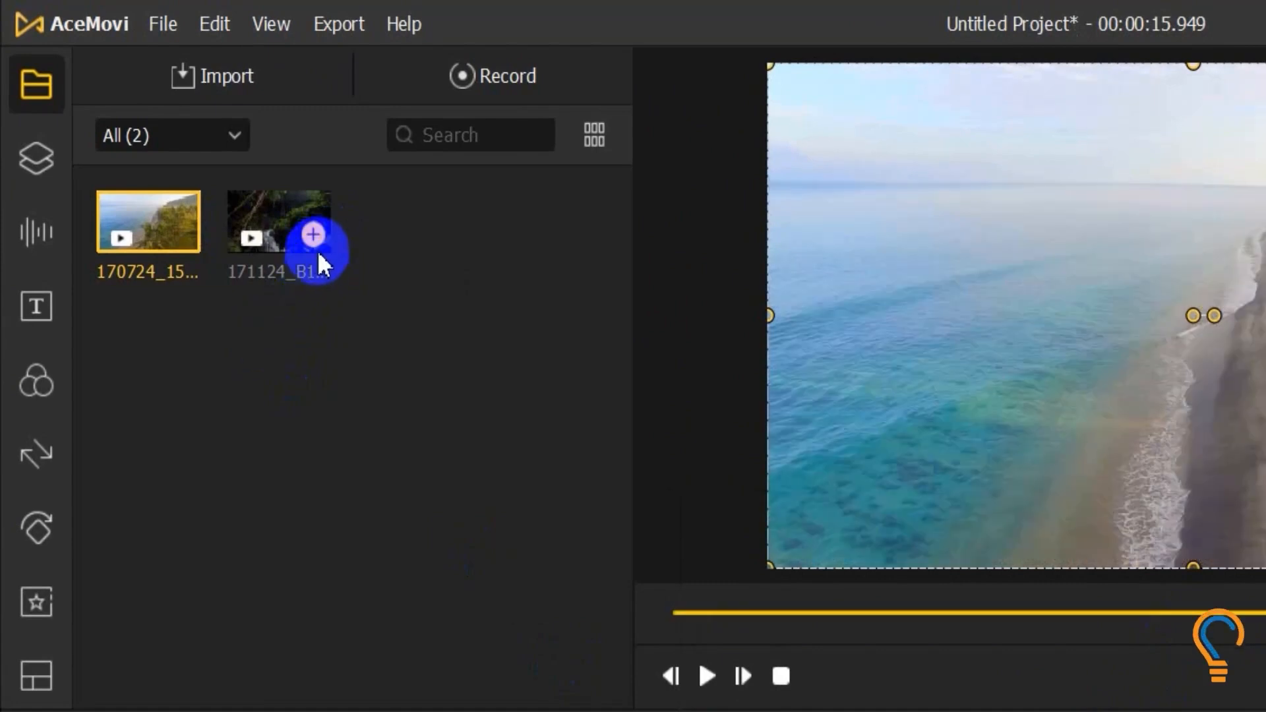
{"action": "left_click", "coordinate": [313, 233]}
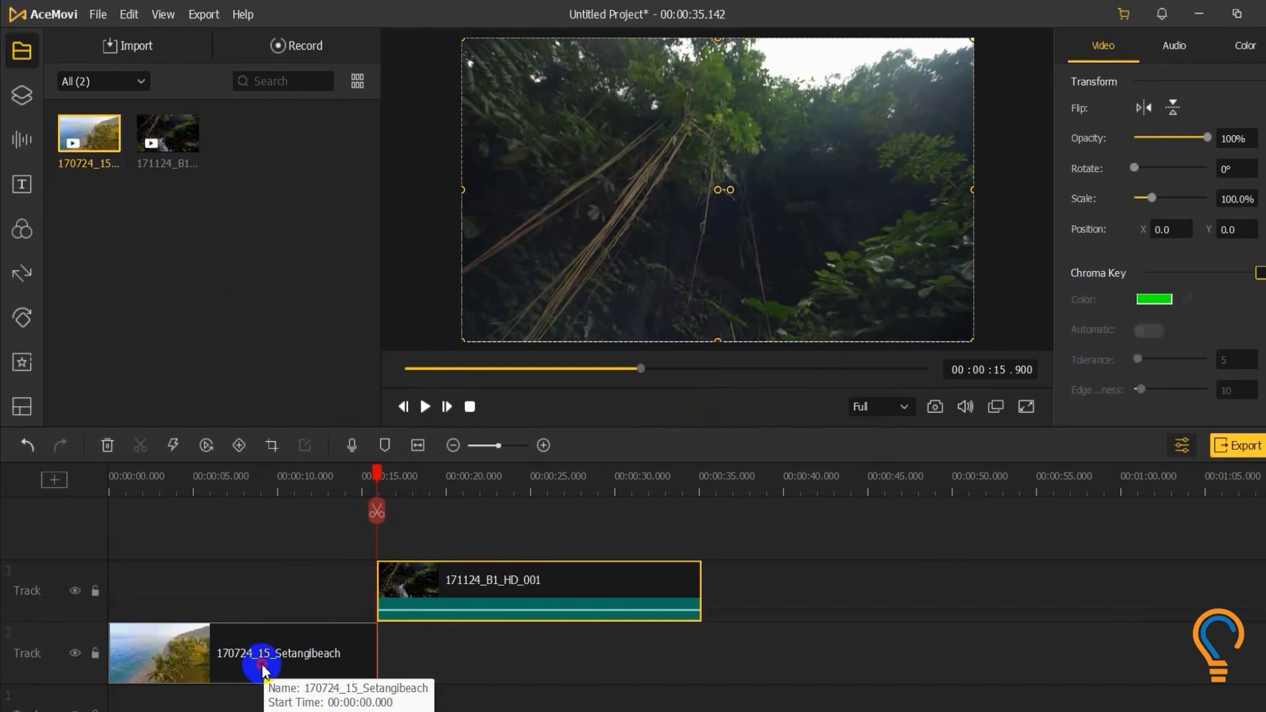
{"action": "left_click_drag", "start_coordinate": [263, 670], "coordinate": [317, 607]}
Step: Add the Fireworks-S... sticker on its own track above the beach clip at about 7 seconds
{"action": "mouse_move", "coordinate": [111, 152]}
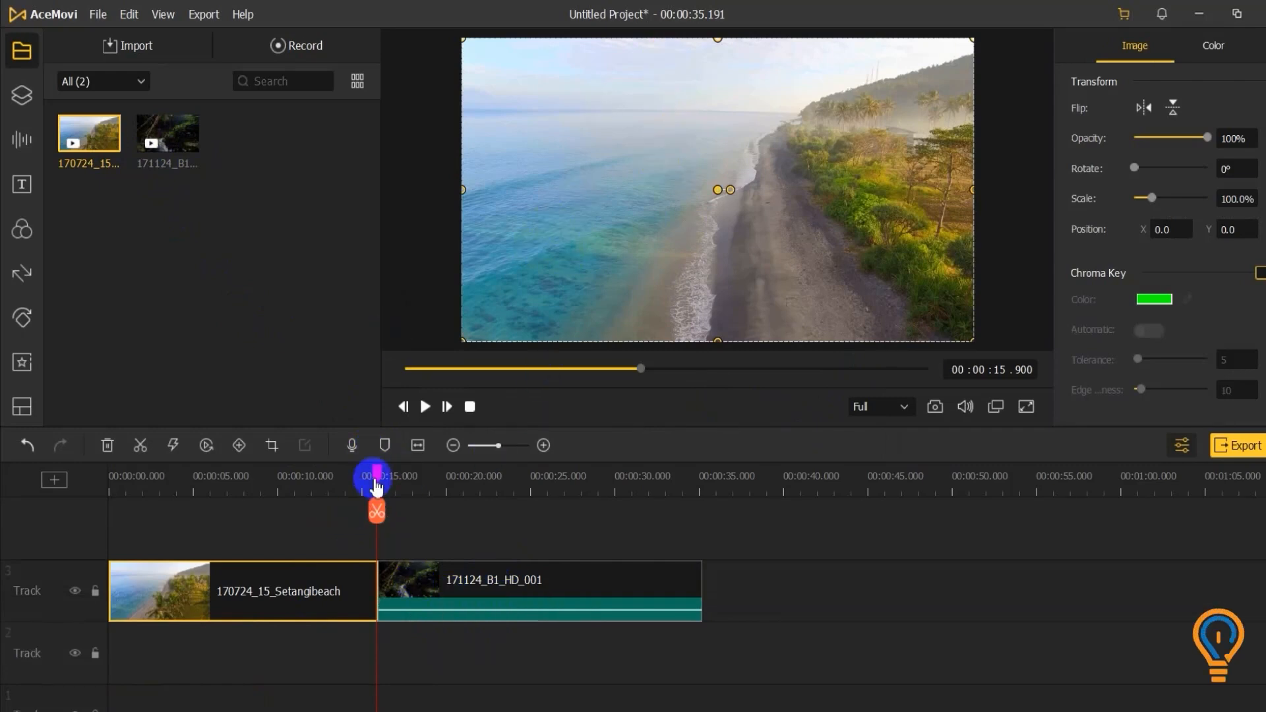
{"action": "left_click_drag", "start_coordinate": [377, 476], "coordinate": [206, 475]}
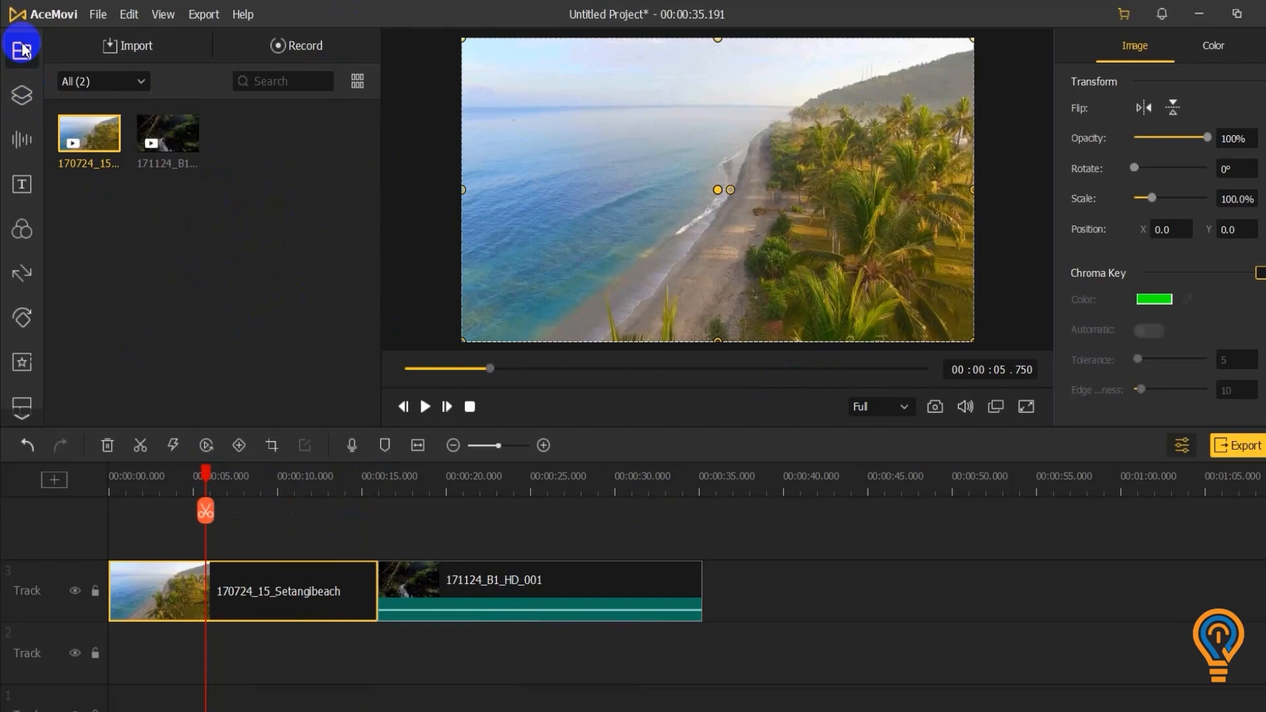
{"action": "left_click", "coordinate": [20, 94]}
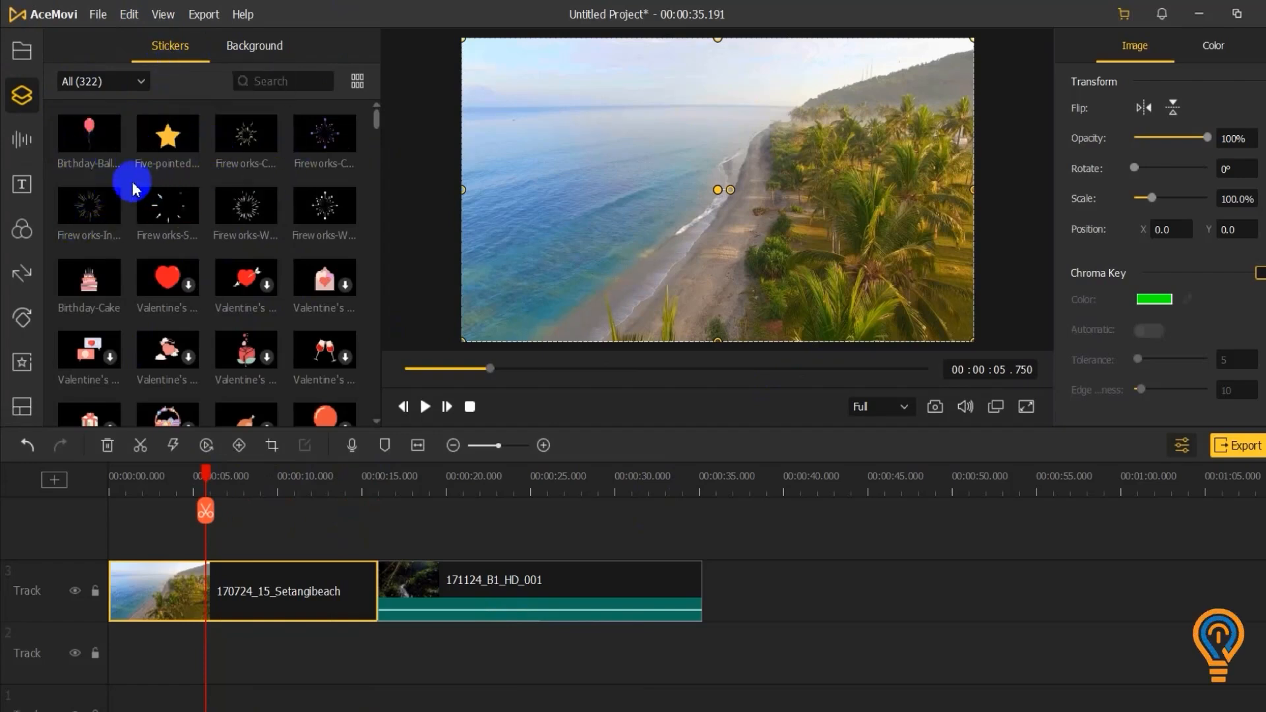
{"action": "left_click_drag", "start_coordinate": [166, 220], "coordinate": [223, 531]}
{"action": "left_click", "coordinate": [217, 466]}
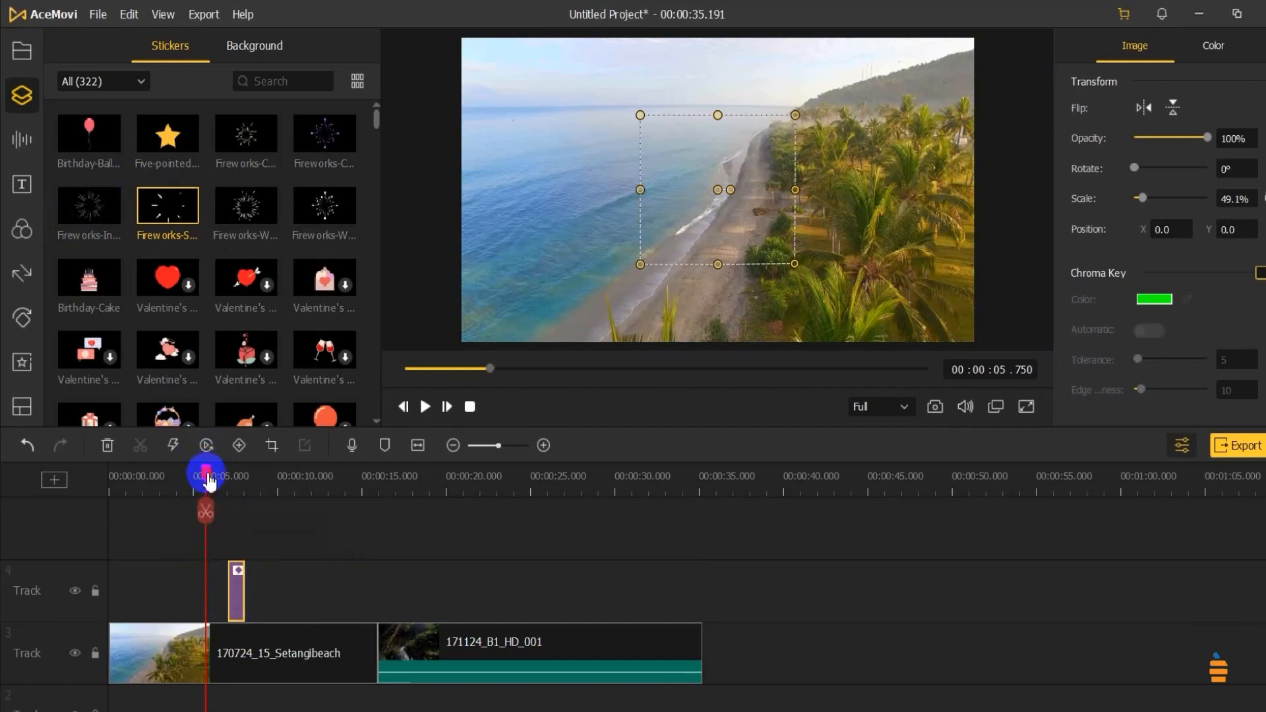
Step: Play the timeline from just before the fireworks sticker to preview it over the beach clip
{"action": "left_click_drag", "start_coordinate": [211, 482], "coordinate": [221, 482]}
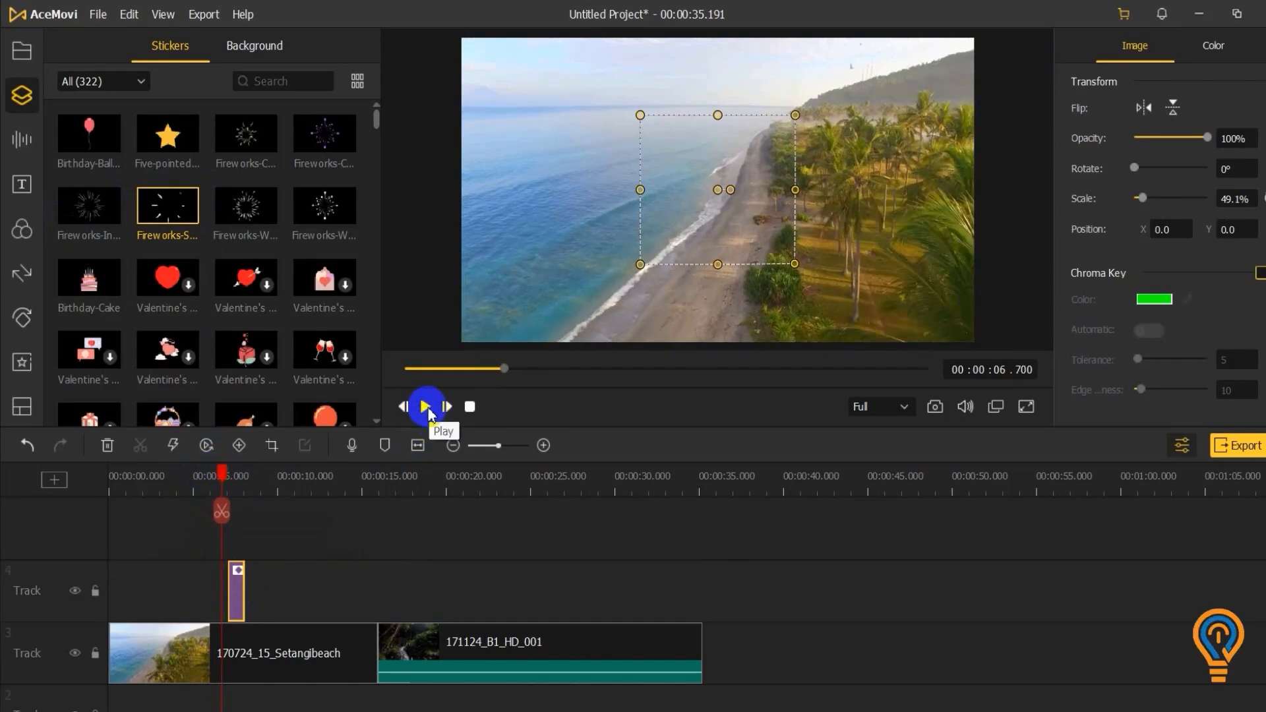
{"action": "left_click", "coordinate": [423, 407]}
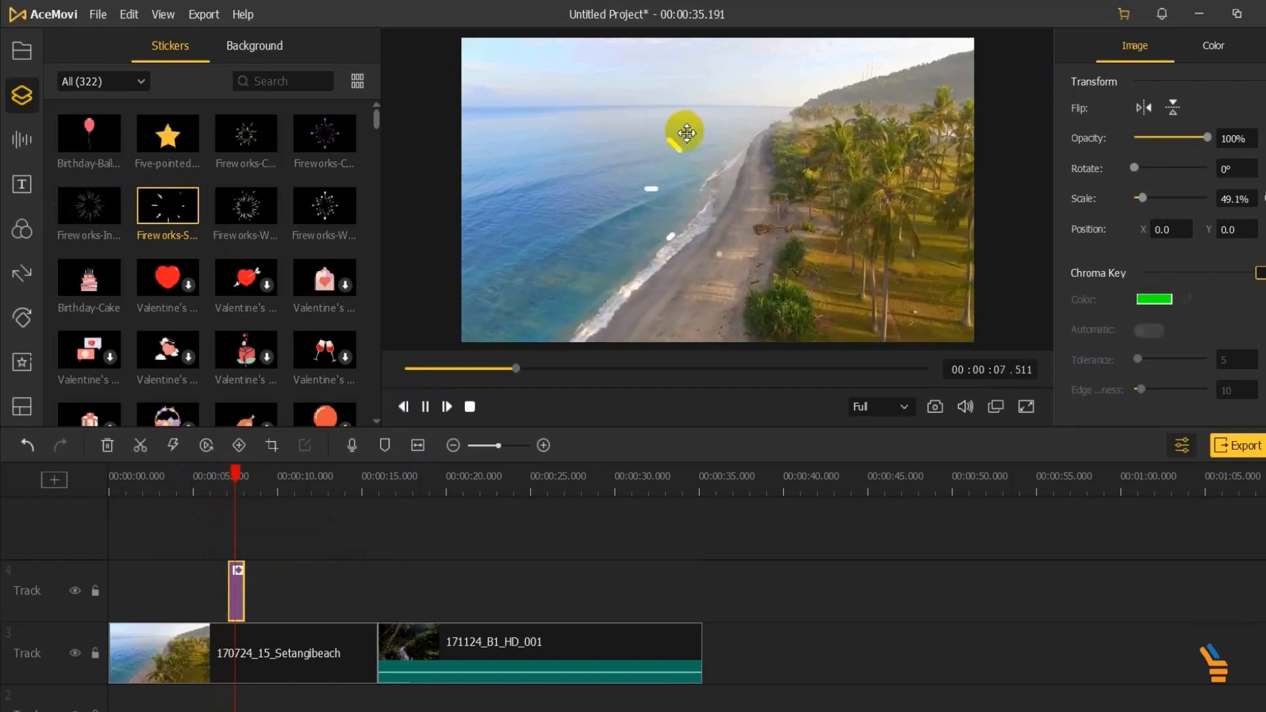
{"action": "left_click", "coordinate": [424, 406]}
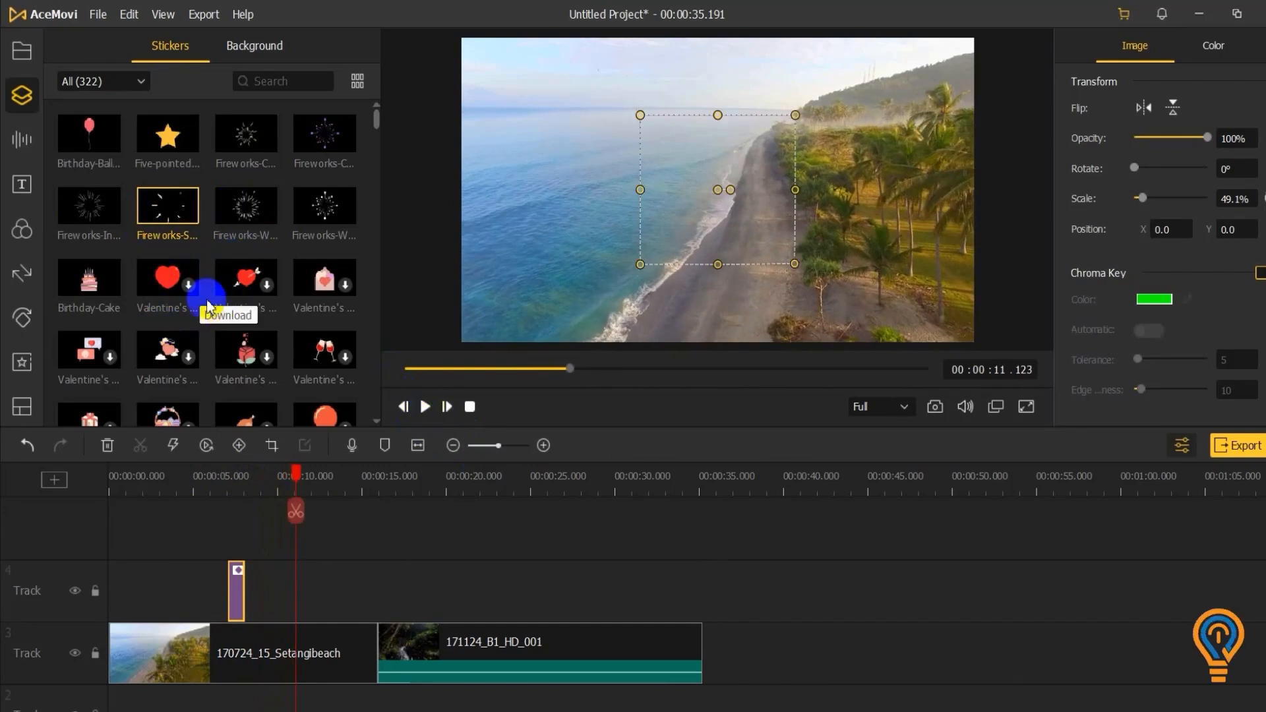
Step: Download the red heart Valentine's sticker and place it on track 4 at about 11 seconds
{"action": "left_click", "coordinate": [169, 287]}
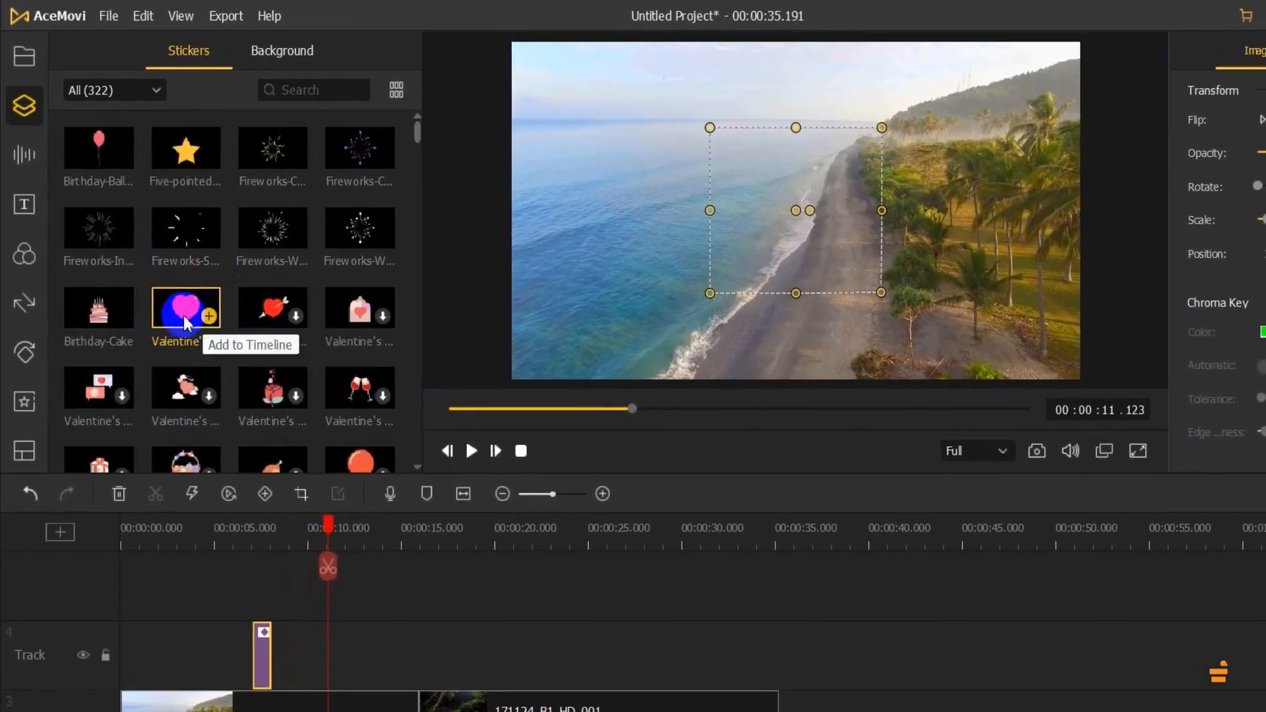
{"action": "left_click_drag", "start_coordinate": [167, 279], "coordinate": [246, 438]}
{"action": "left_click_drag", "start_coordinate": [272, 483], "coordinate": [323, 655]}
Step: Preview the heart sticker over the beach clip and stop playback while it is on screen
{"action": "left_click", "coordinate": [472, 452]}
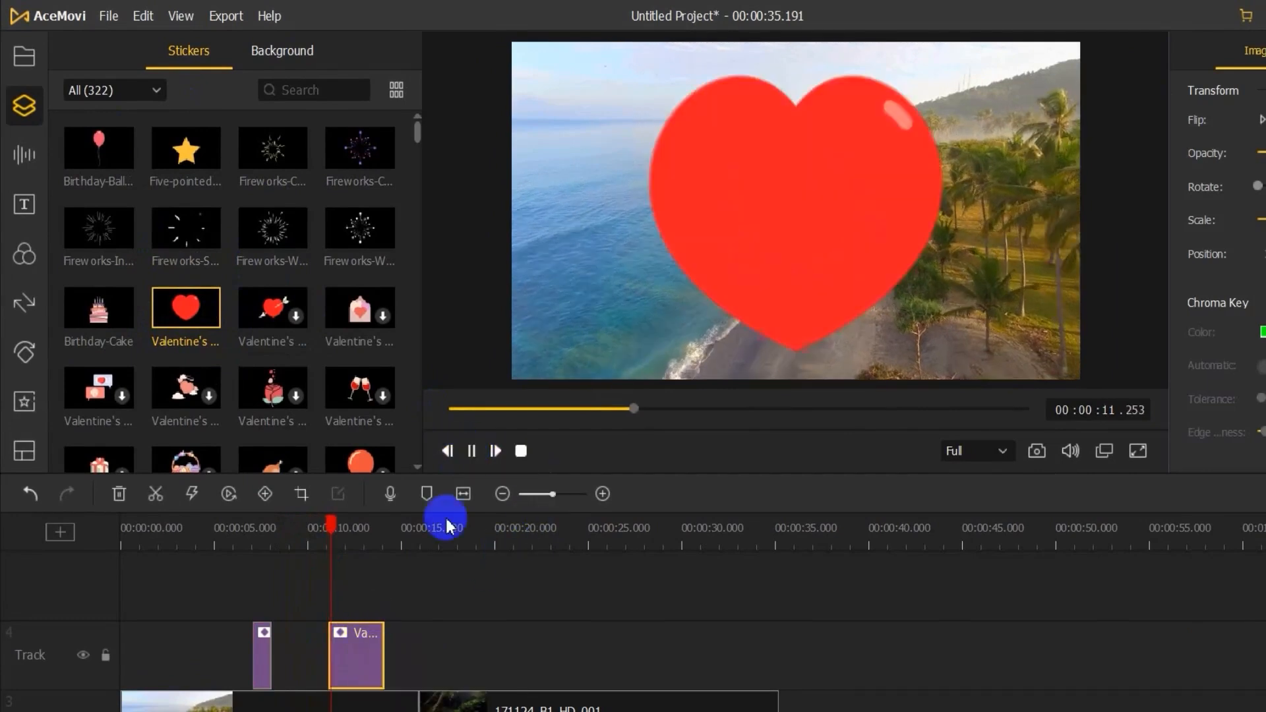
{"action": "left_click", "coordinate": [469, 452]}
{"action": "left_click", "coordinate": [763, 113]}
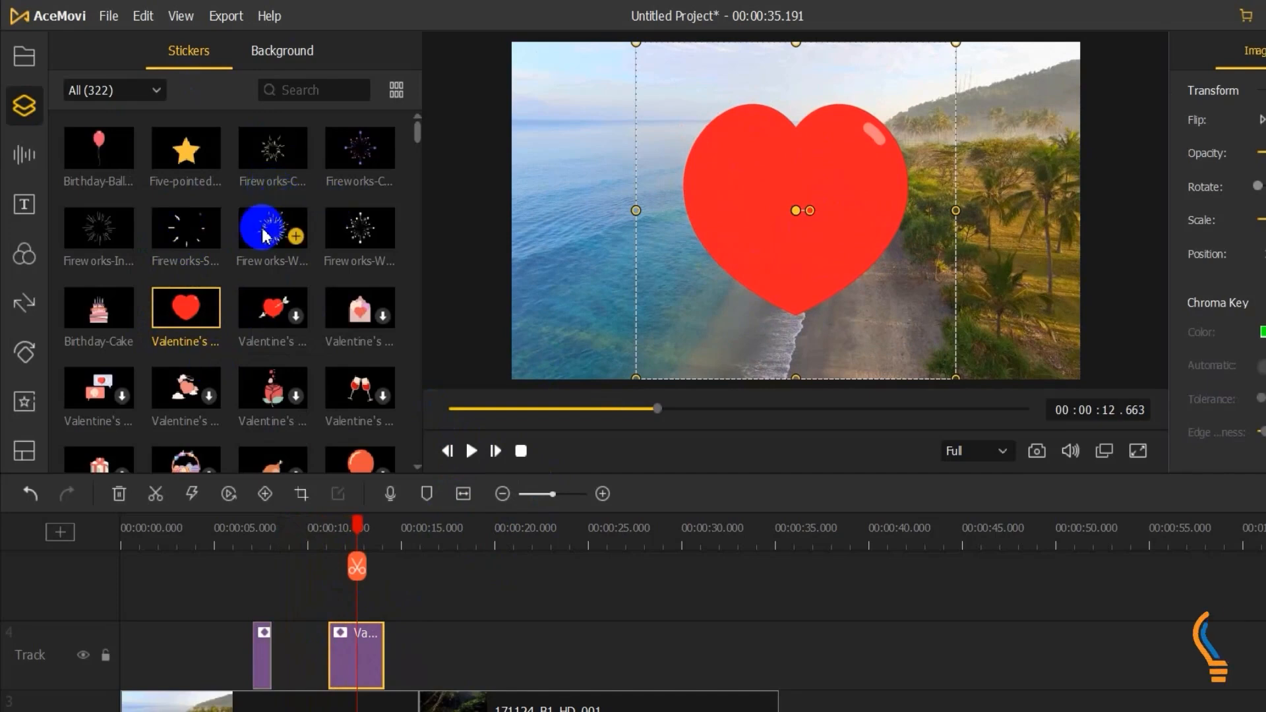
Step: Browse the Background collection and examine its solid colours, gradients and image backgrounds
{"action": "mouse_move", "coordinate": [282, 147]}
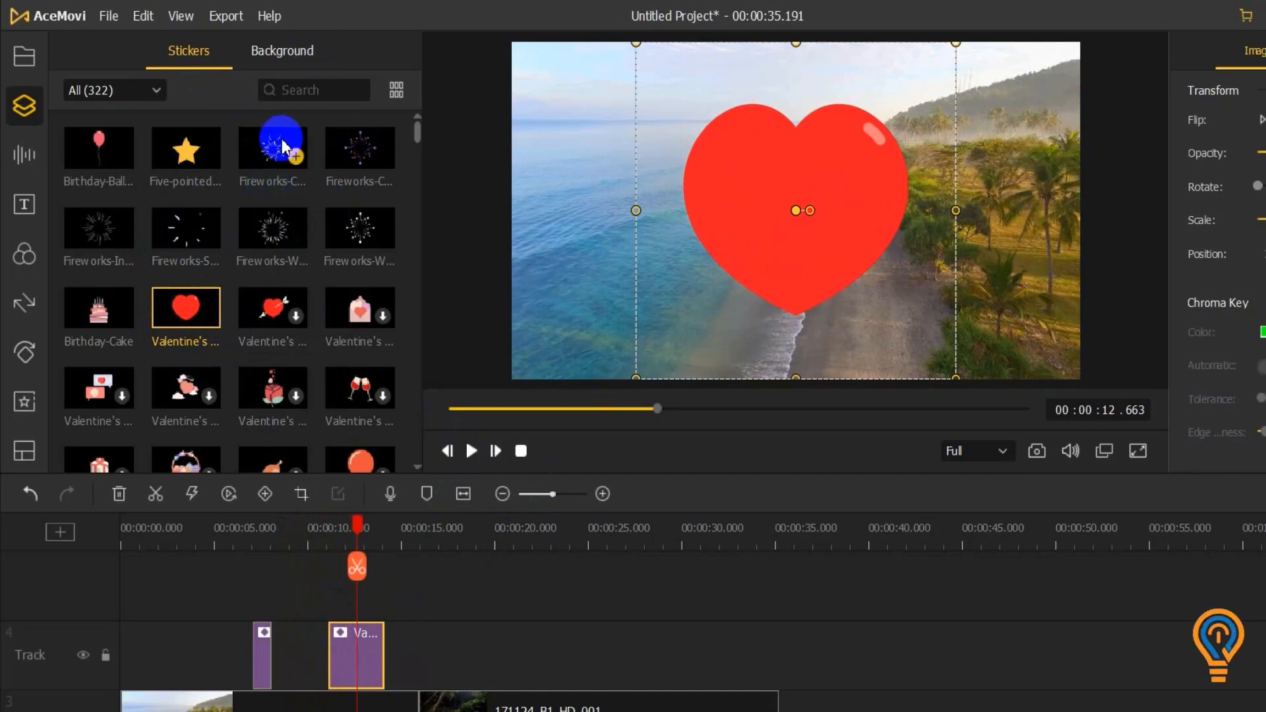
{"action": "left_click", "coordinate": [286, 53]}
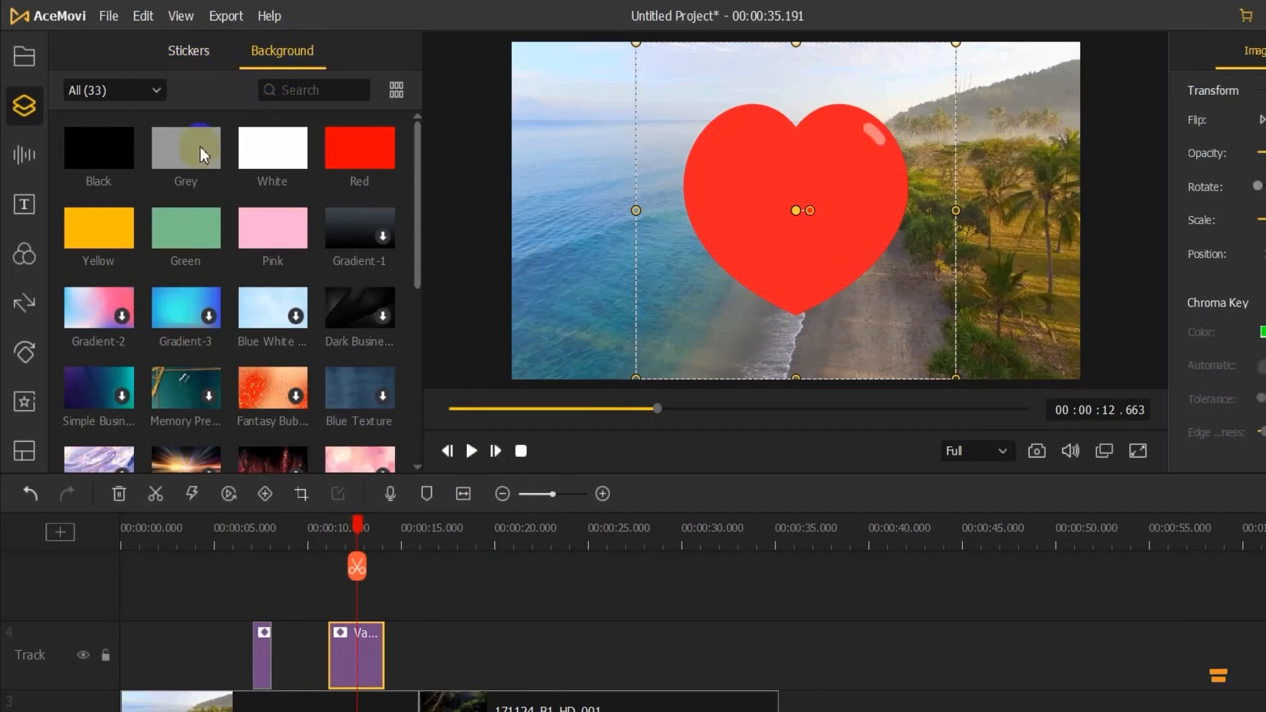
{"action": "mouse_move", "coordinate": [85, 171]}
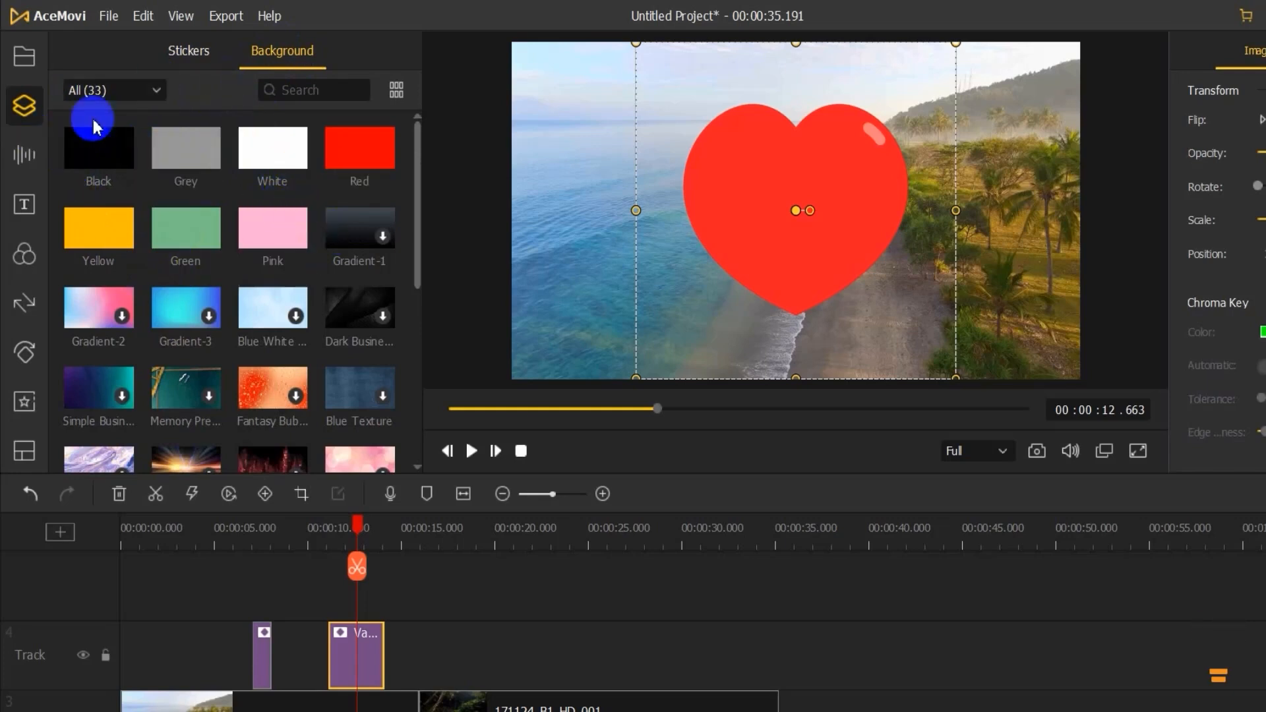
Step: Add the City Sunshine background music at the start of track 2 and preview it from the beginning of the timeline
{"action": "left_click", "coordinate": [26, 156]}
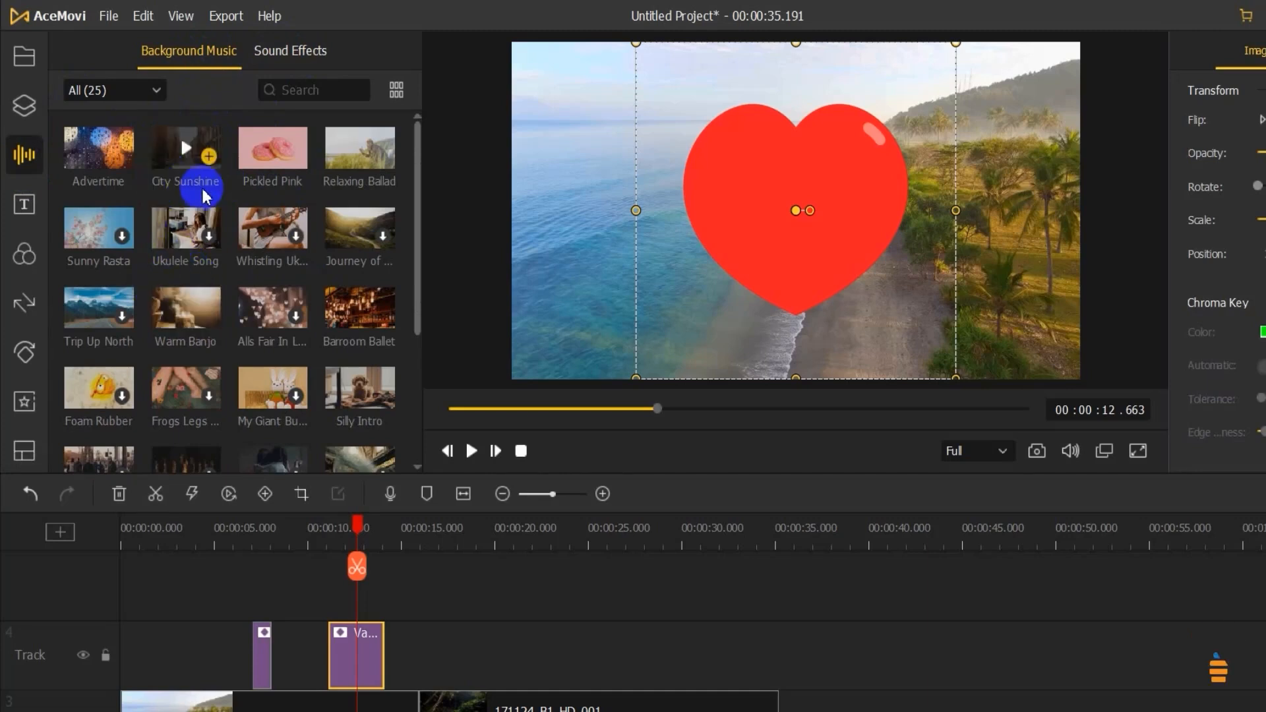
{"action": "left_click_drag", "start_coordinate": [170, 164], "coordinate": [93, 690]}
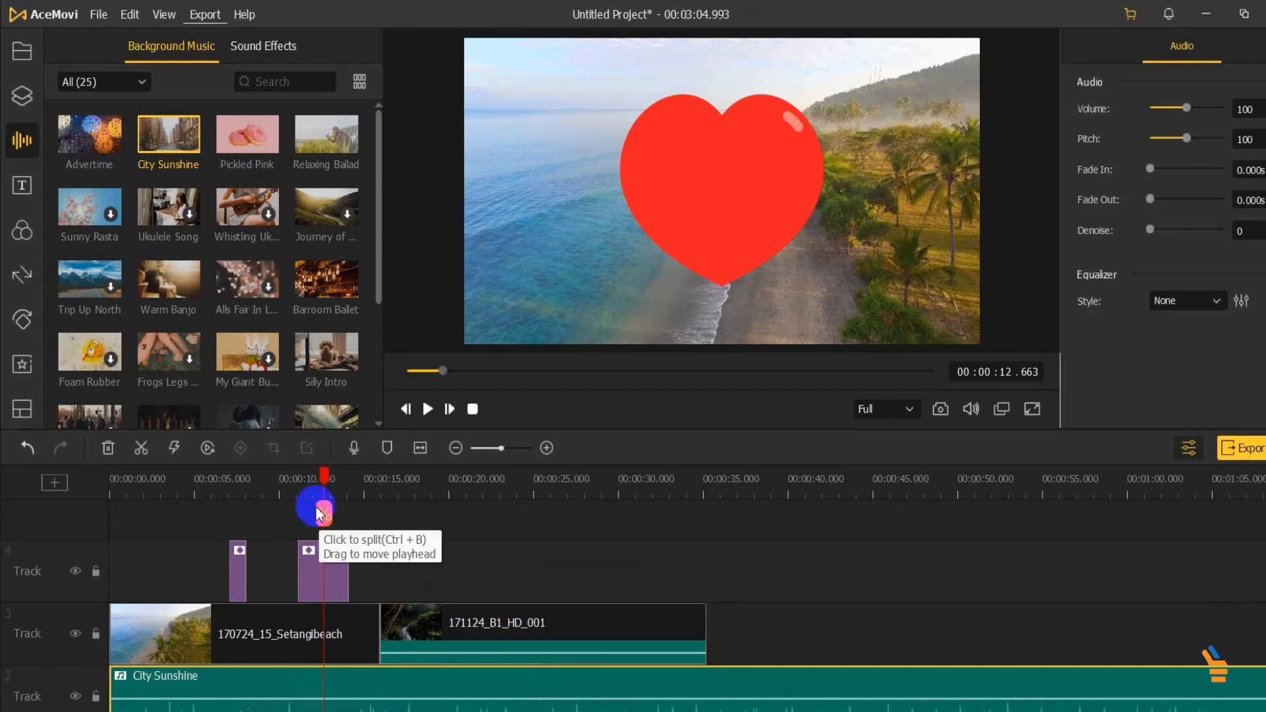
{"action": "left_click_drag", "start_coordinate": [319, 514], "coordinate": [159, 517]}
{"action": "left_click", "coordinate": [447, 413]}
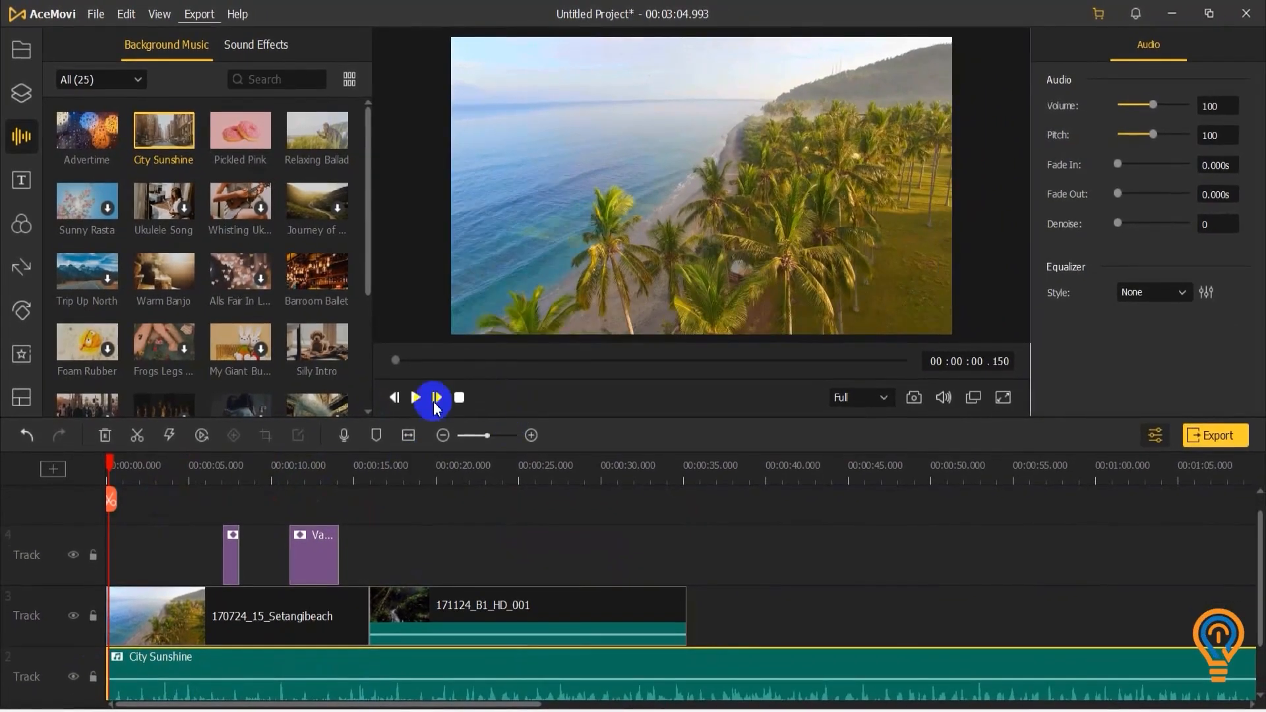
{"action": "left_click", "coordinate": [416, 398]}
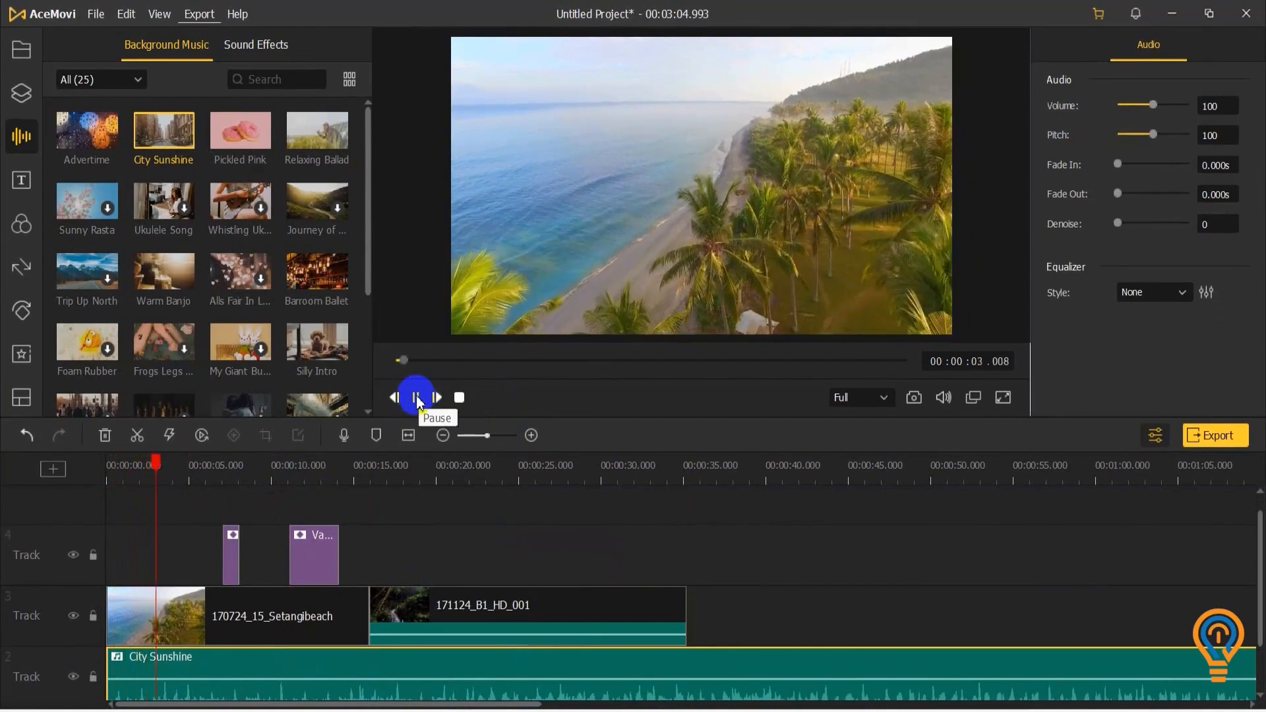
{"action": "left_click", "coordinate": [416, 397]}
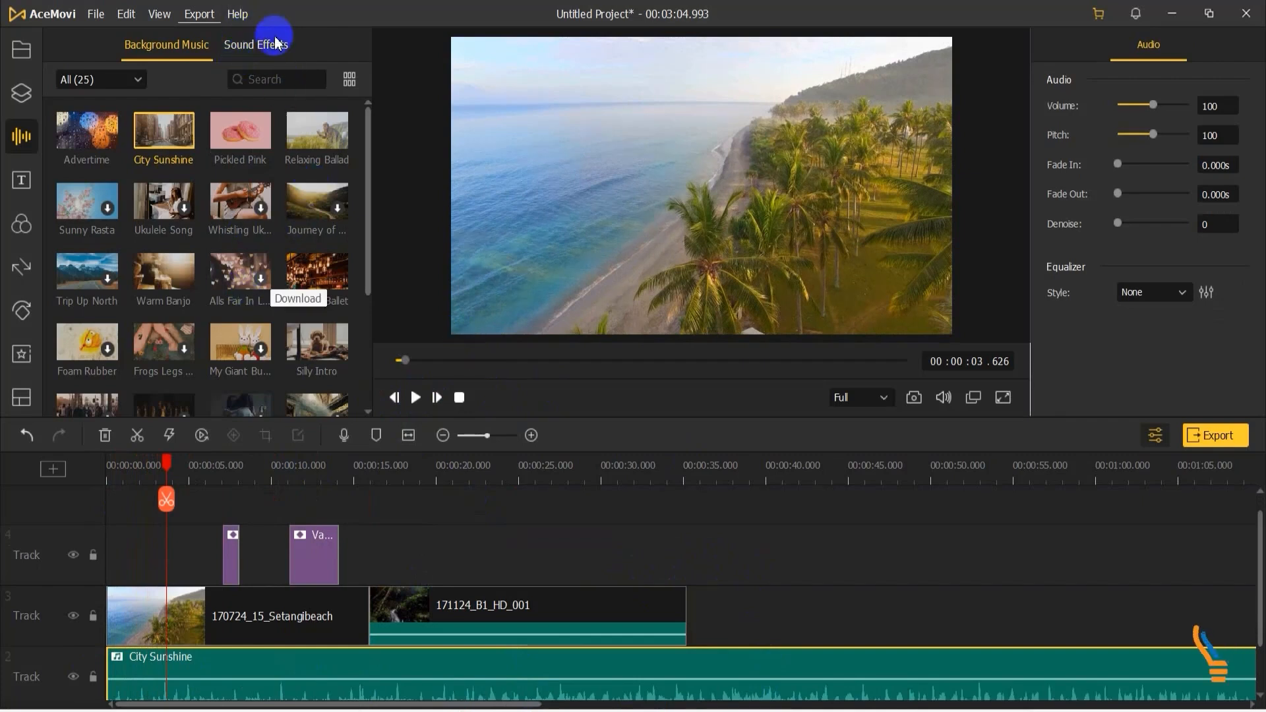
Step: Place the Wood sound effect on track 3 after the 171124_B1_HD_001 clip, at about 36 seconds, and preview it
{"action": "left_click", "coordinate": [250, 47]}
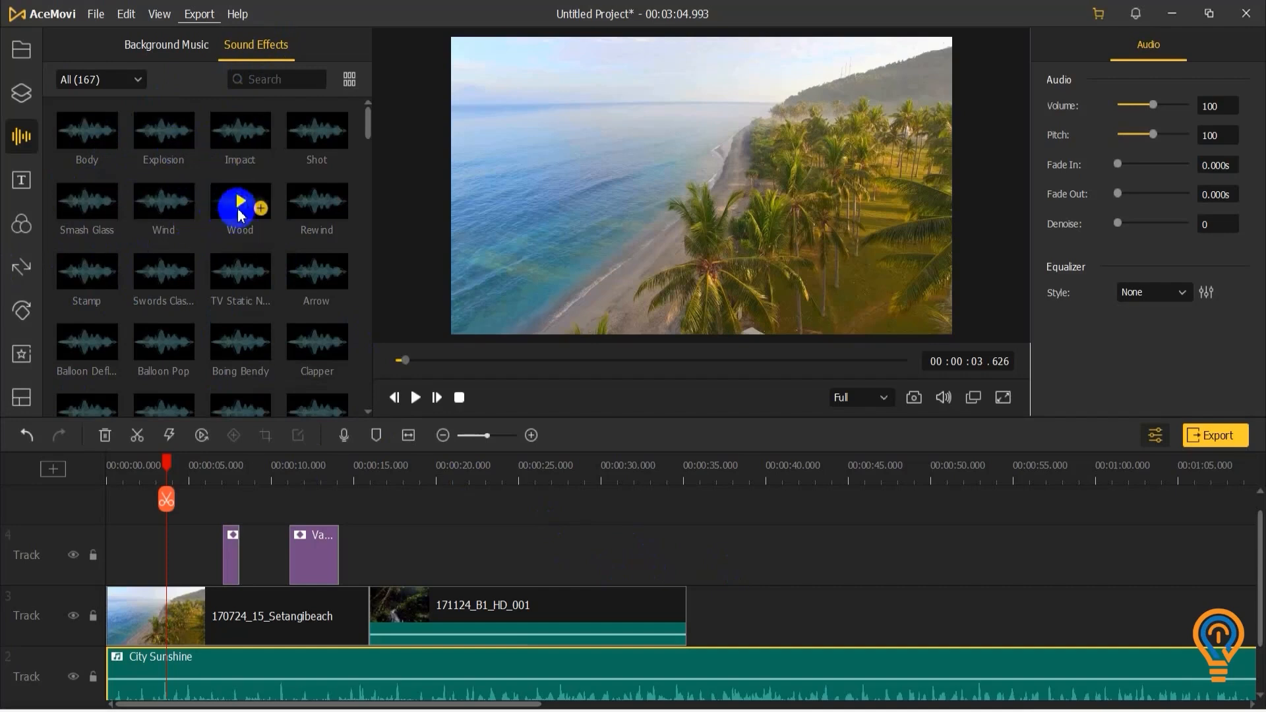
{"action": "left_click", "coordinate": [744, 593]}
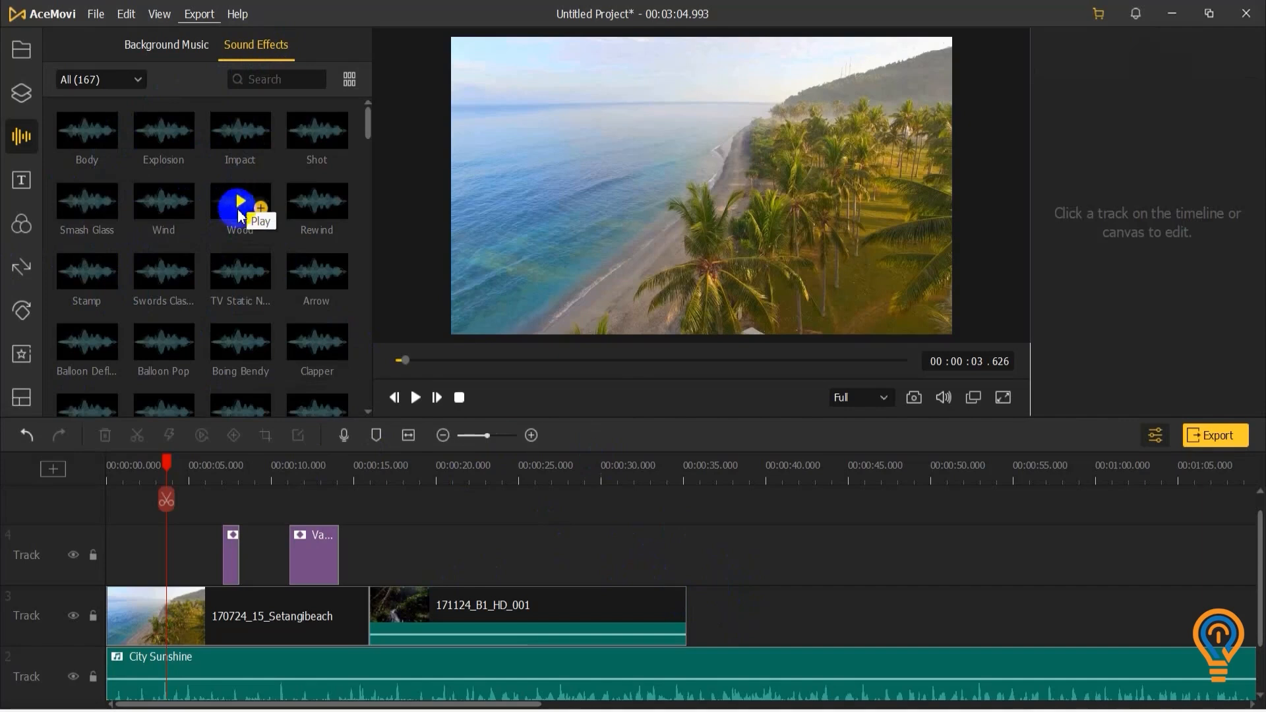
{"action": "left_click_drag", "start_coordinate": [232, 213], "coordinate": [704, 643]}
{"action": "left_click", "coordinate": [703, 474]}
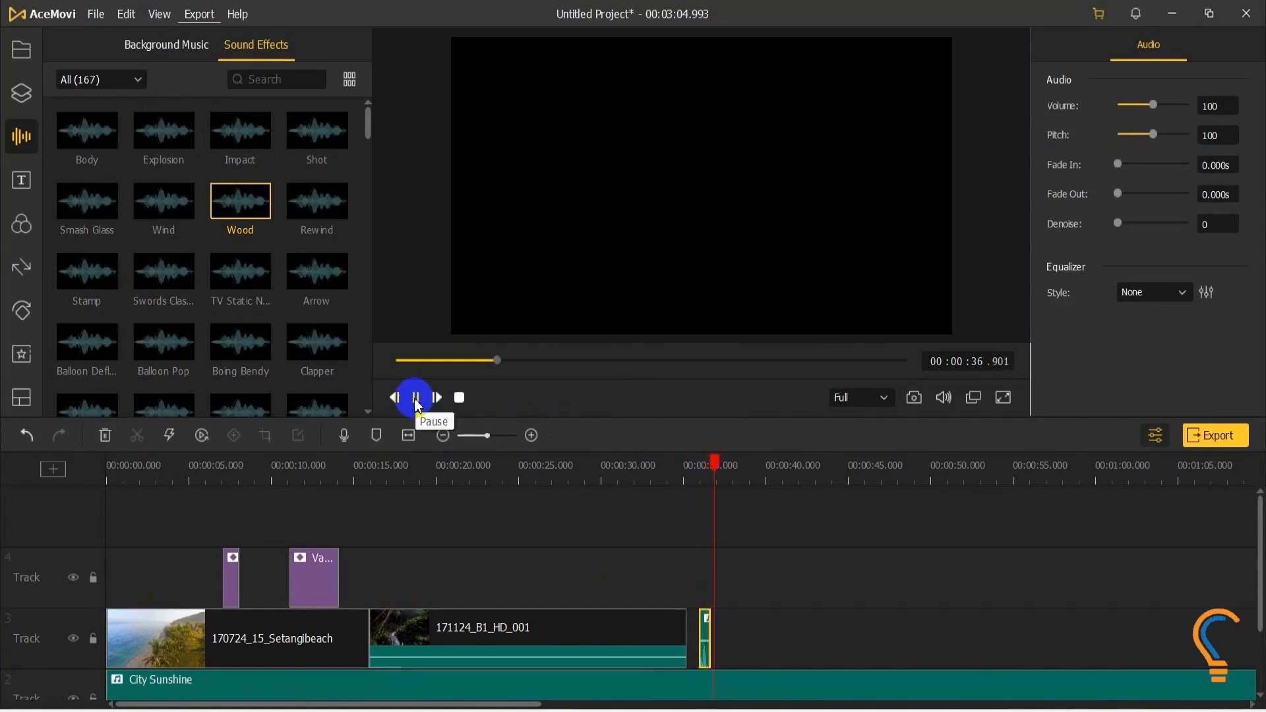
{"action": "left_click", "coordinate": [415, 398]}
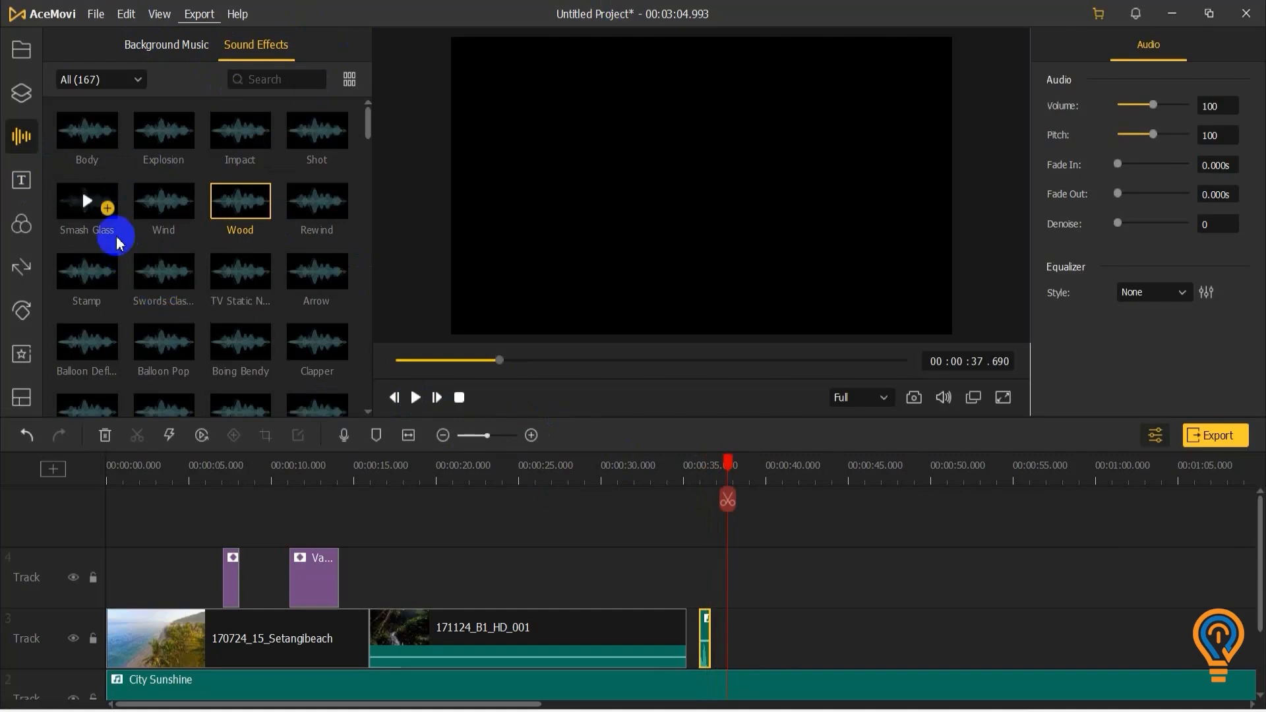
Step: Add the Title 1 text template to track 4 above the 171124_B1_HD_001 clip, at about 25 seconds
{"action": "left_click", "coordinate": [25, 184]}
{"action": "left_click", "coordinate": [130, 58]}
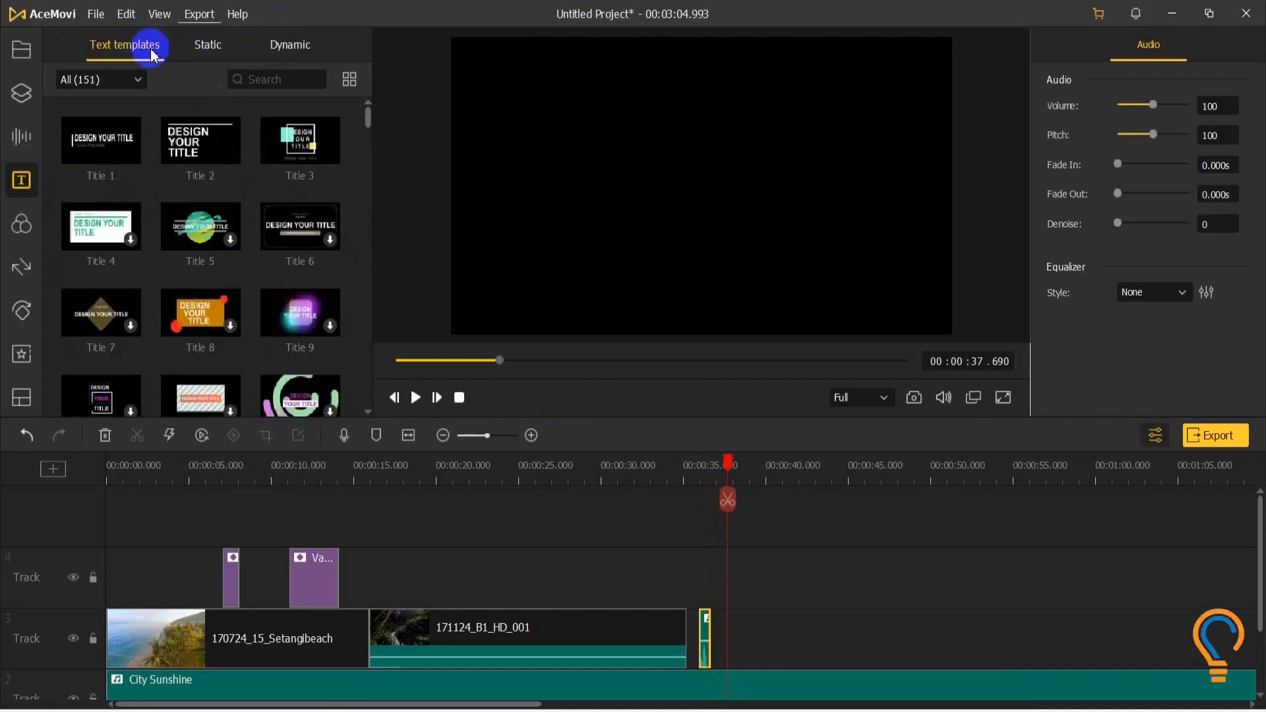
{"action": "scroll", "coordinate": [231, 264], "scroll_direction": "down", "scroll_amount": 3}
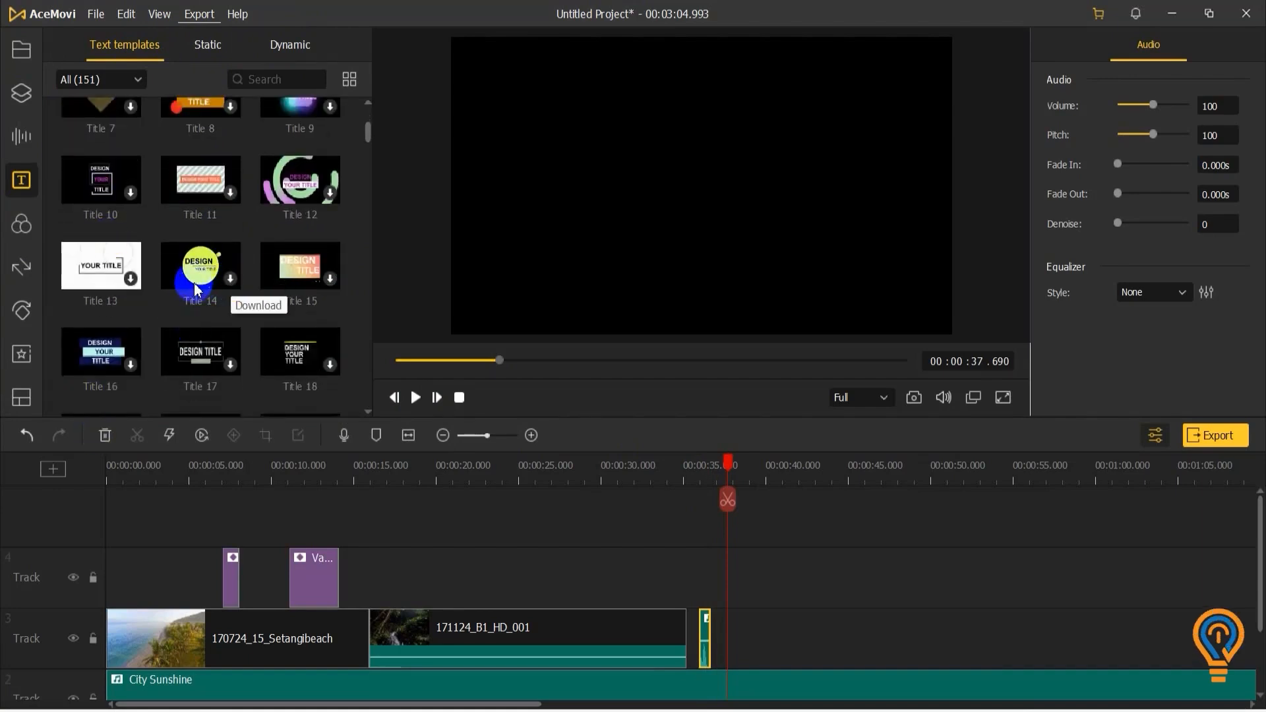
{"action": "scroll", "coordinate": [238, 360], "scroll_direction": "down", "scroll_amount": 2}
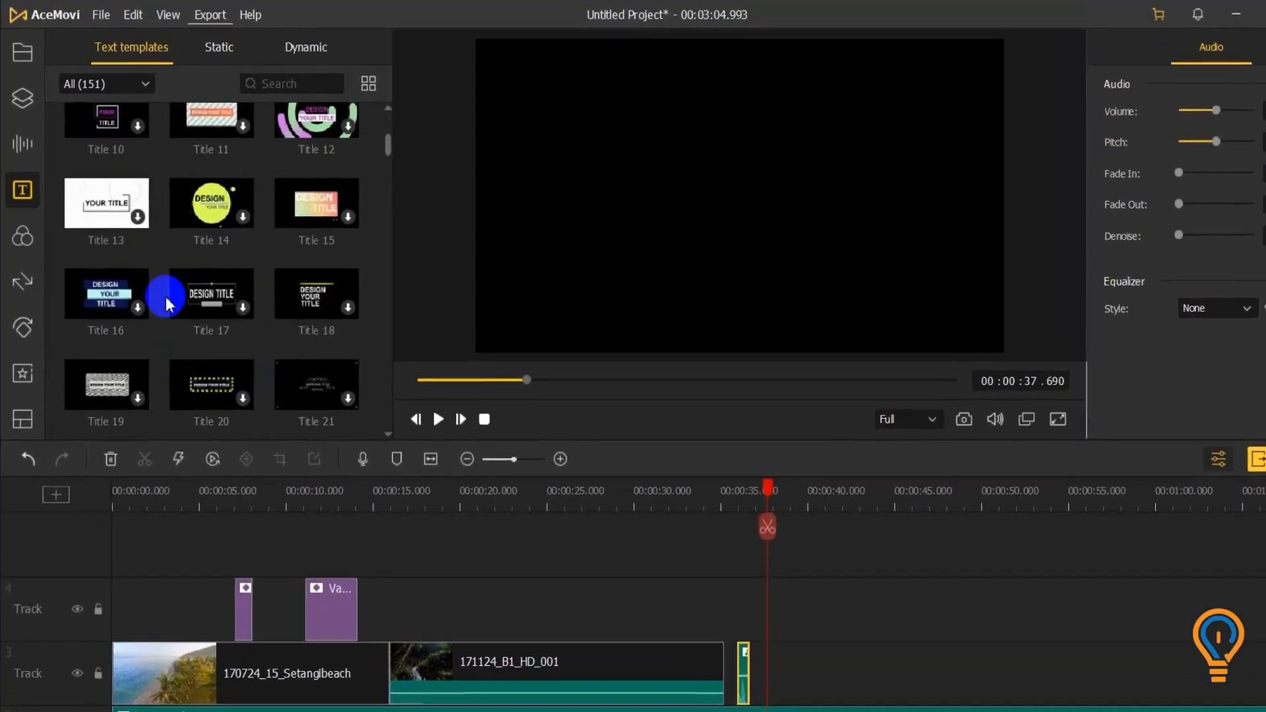
{"action": "scroll", "coordinate": [152, 218], "scroll_direction": "up", "scroll_amount": 5}
{"action": "scroll", "coordinate": [180, 218], "scroll_direction": "up", "scroll_amount": 3}
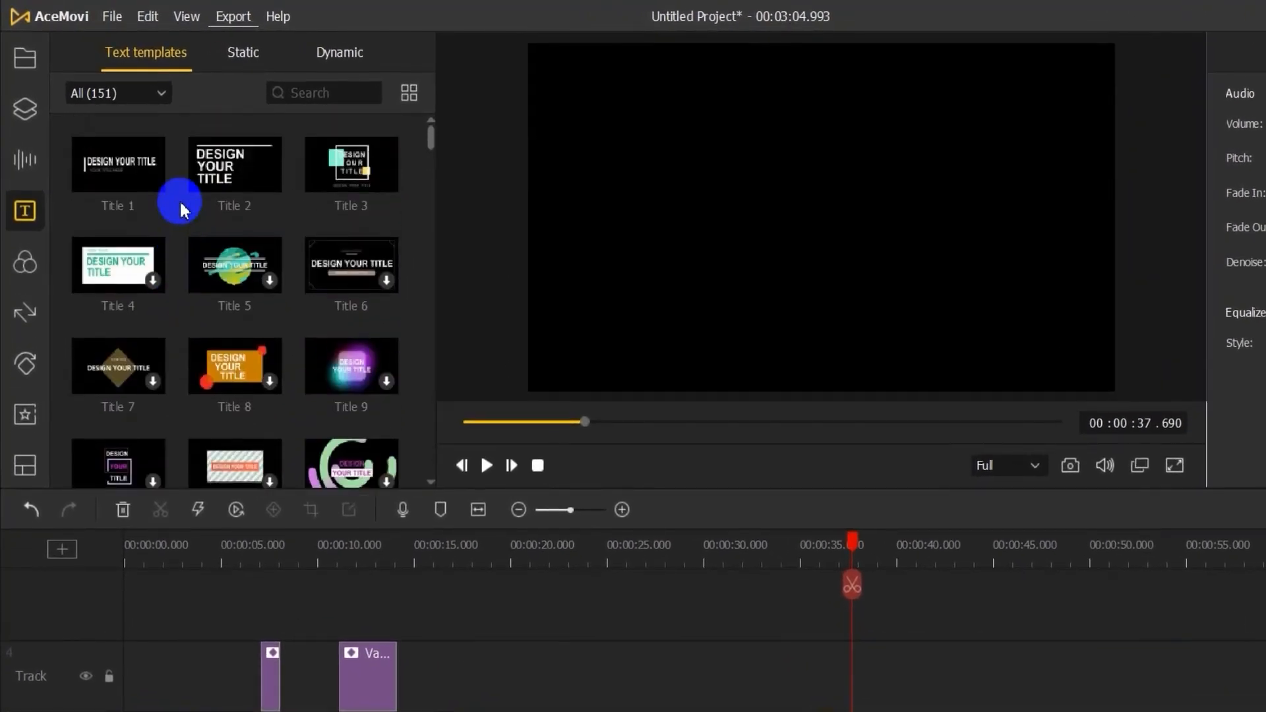
{"action": "left_click_drag", "start_coordinate": [89, 165], "coordinate": [593, 690]}
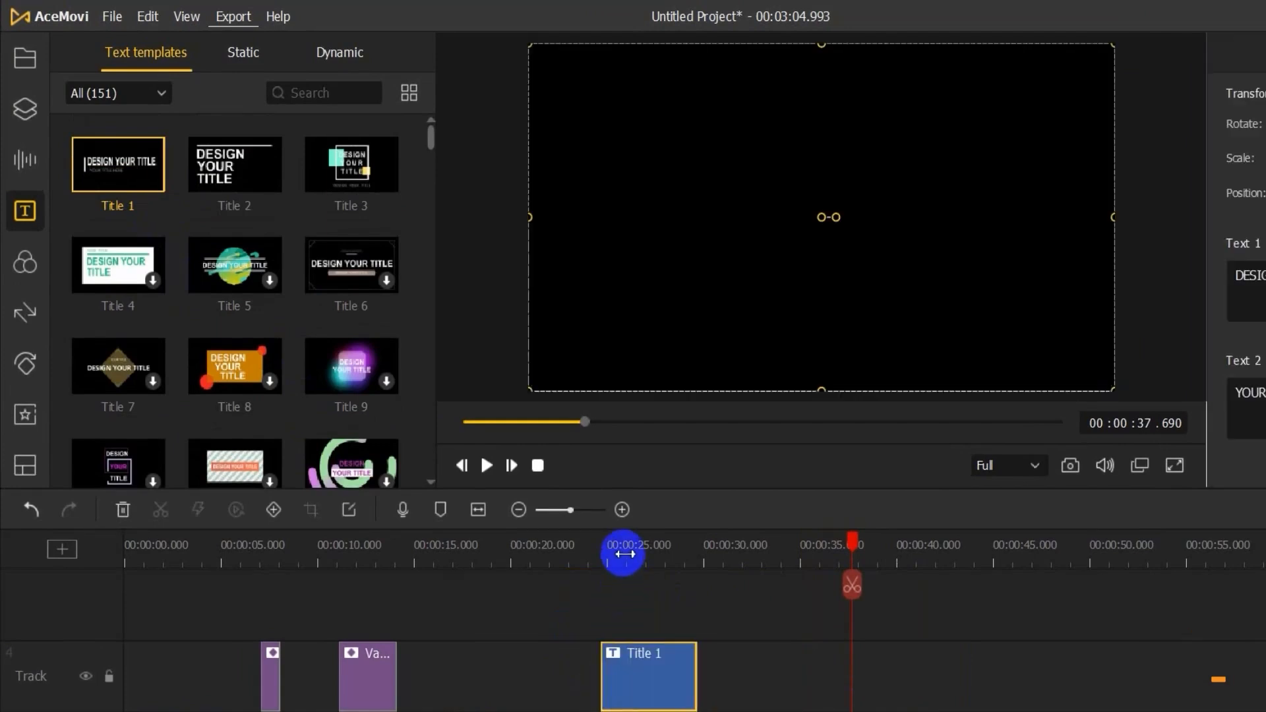
Step: Preview the Title 1 template at several points in the clip and examine its editable Text 1 and Text 2 contents
{"action": "left_click", "coordinate": [624, 554]}
{"action": "left_click_drag", "start_coordinate": [627, 552], "coordinate": [654, 548]}
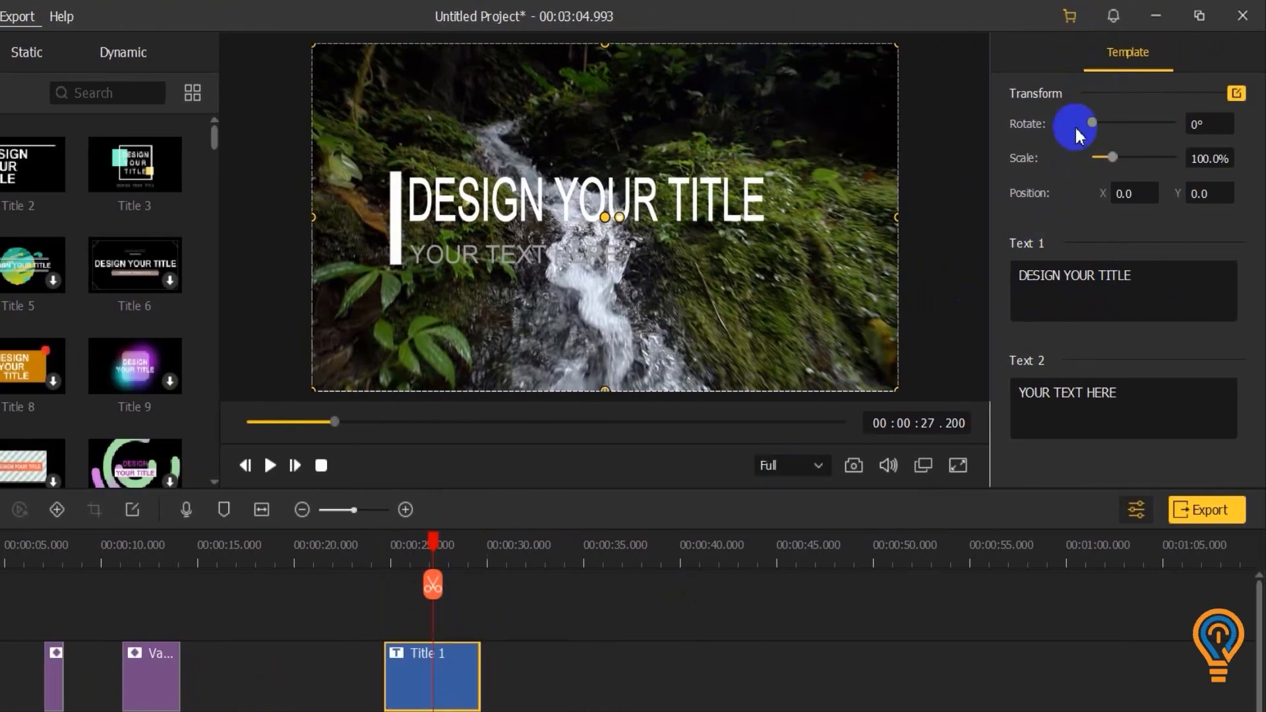
{"action": "left_click_drag", "start_coordinate": [1054, 295], "coordinate": [1014, 285]}
{"action": "left_click", "coordinate": [1109, 274]}
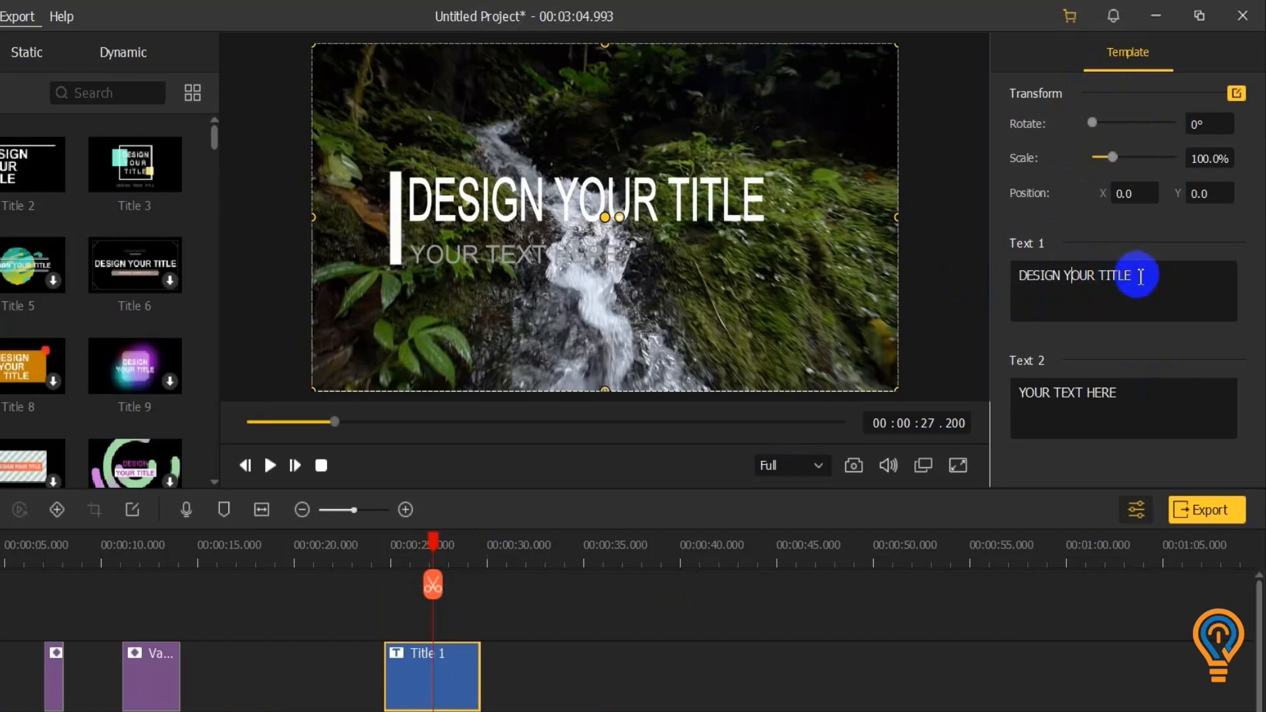
{"action": "left_click_drag", "start_coordinate": [1128, 398], "coordinate": [1018, 393]}
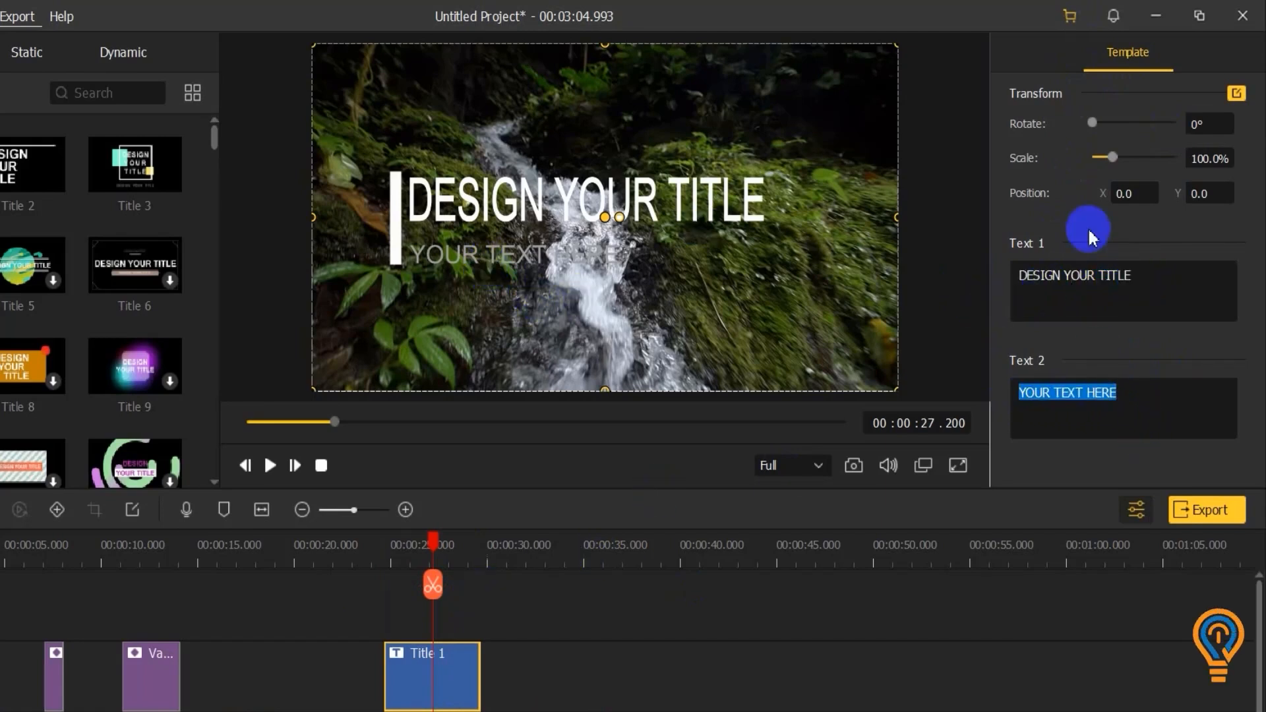
{"action": "left_click_drag", "start_coordinate": [421, 532], "coordinate": [455, 543]}
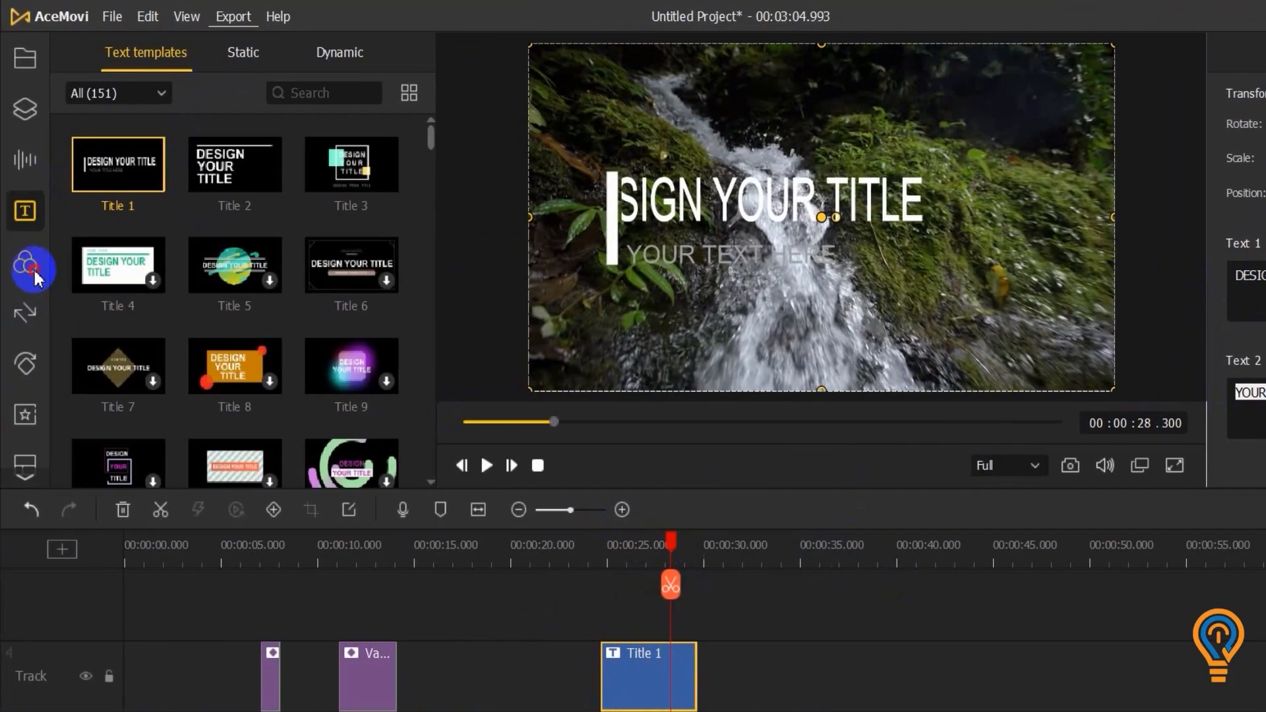
Step: Try the Sweet Love filter on track 4 at the start of the timeline, then delete it
{"action": "left_click", "coordinate": [26, 264]}
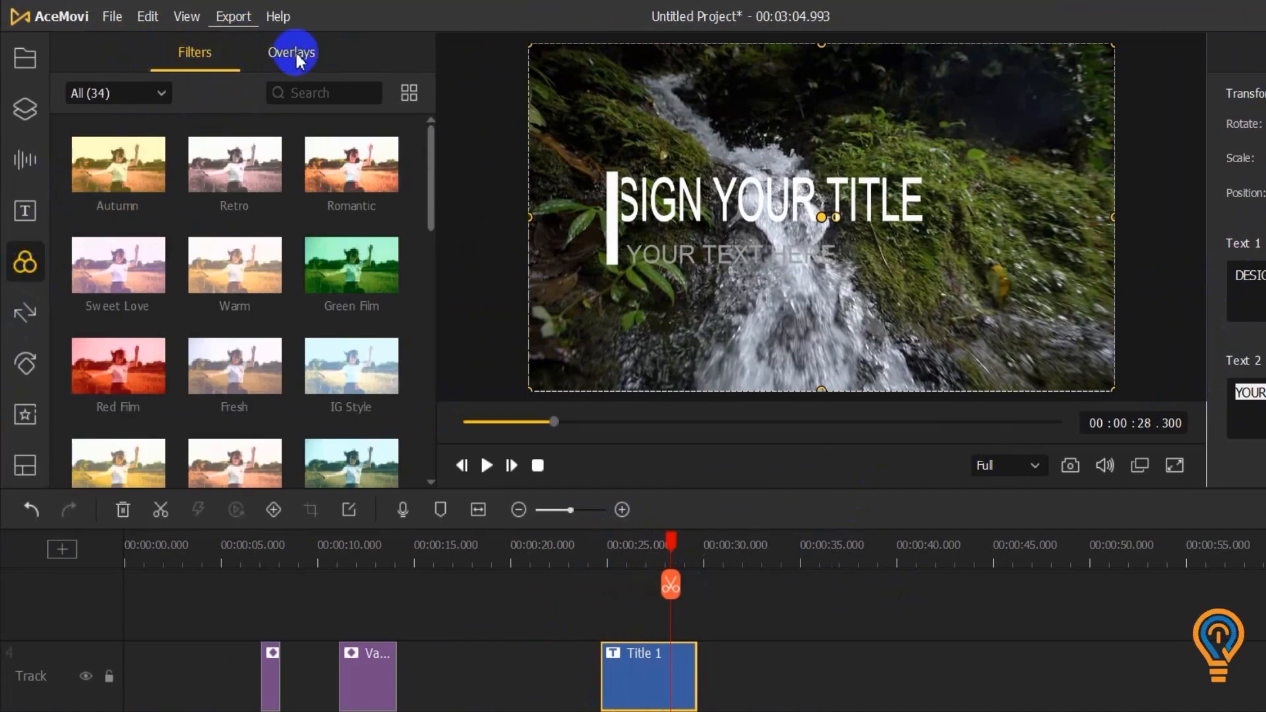
{"action": "left_click", "coordinate": [232, 275]}
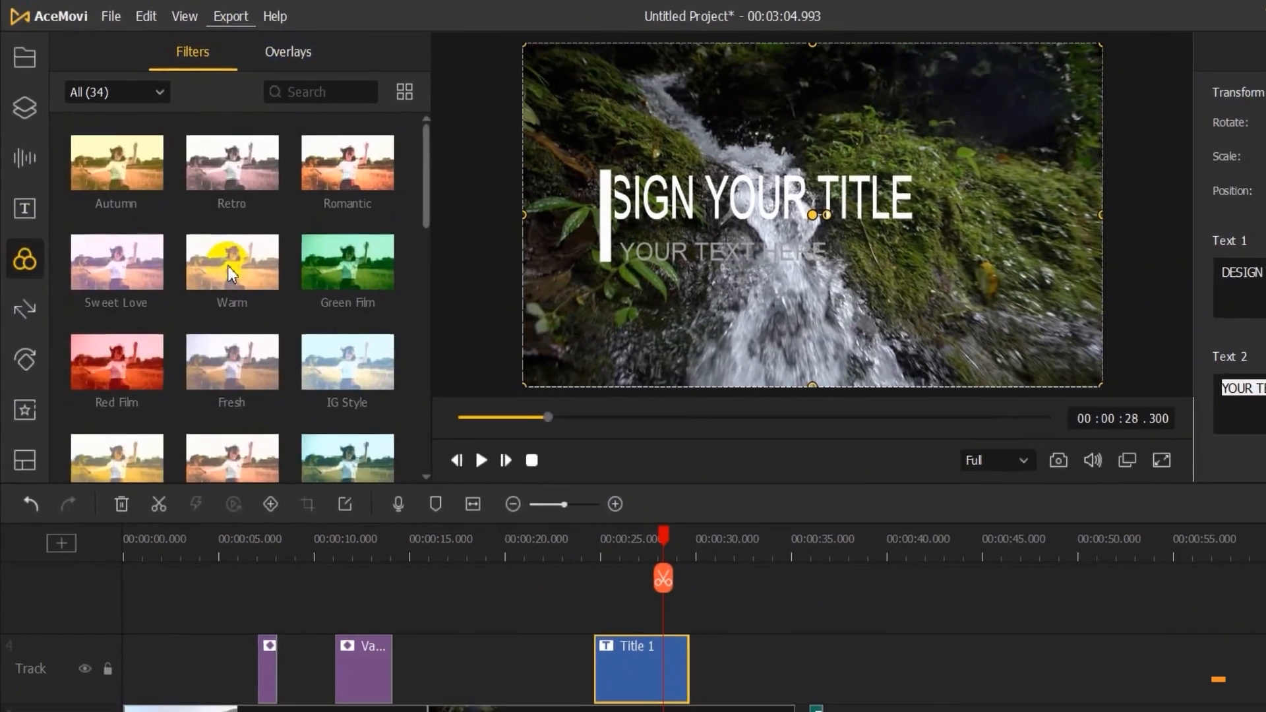
{"action": "left_click", "coordinate": [125, 285]}
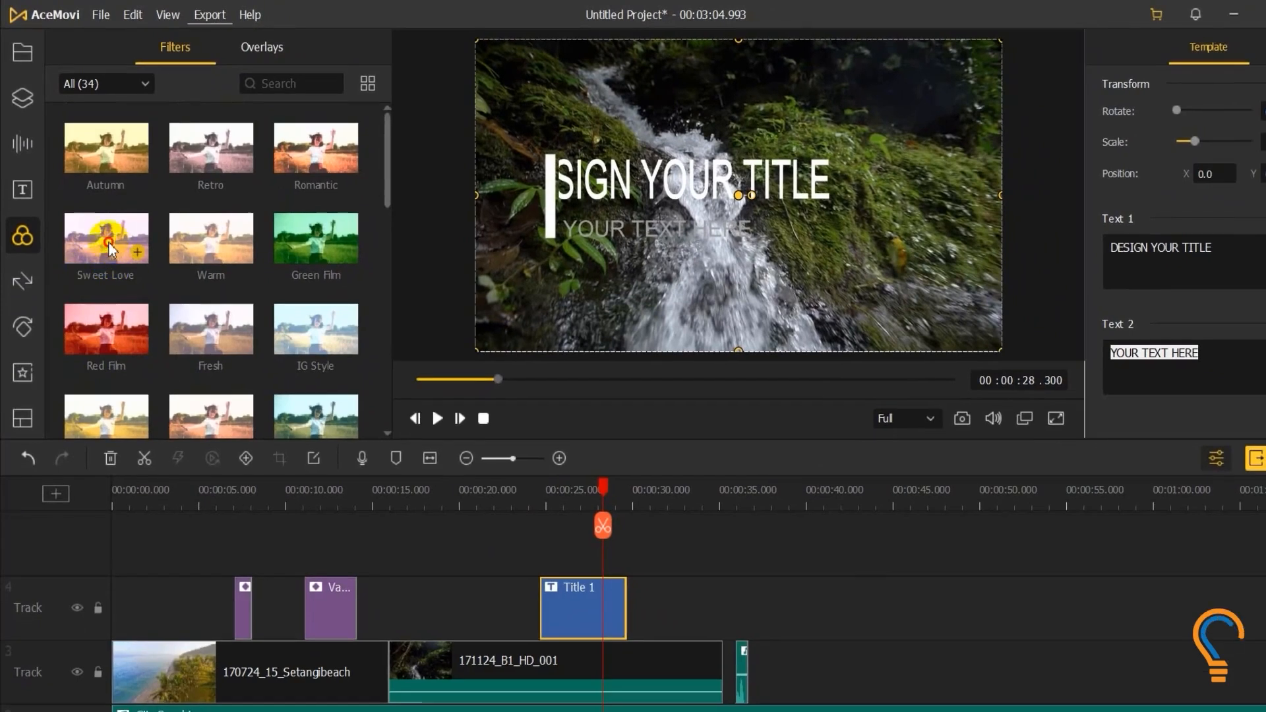
{"action": "left_click_drag", "start_coordinate": [108, 248], "coordinate": [113, 600]}
{"action": "left_click", "coordinate": [146, 497]}
{"action": "mouse_move", "coordinate": [149, 498]}
{"action": "left_mouse_down"}
{"action": "mouse_move", "coordinate": [124, 503]}
{"action": "mouse_move", "coordinate": [207, 503]}
{"action": "mouse_move", "coordinate": [128, 507]}
{"action": "left_mouse_up"}
{"action": "left_click", "coordinate": [156, 622]}
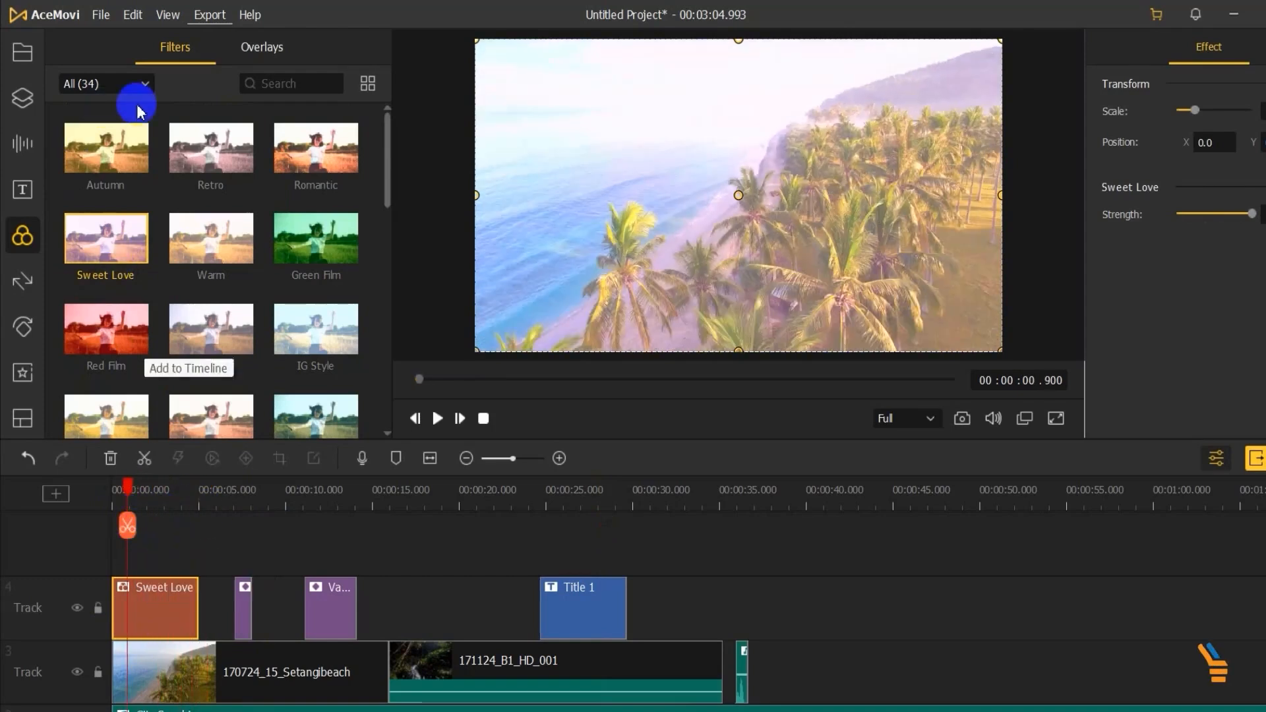
{"action": "left_click", "coordinate": [168, 610]}
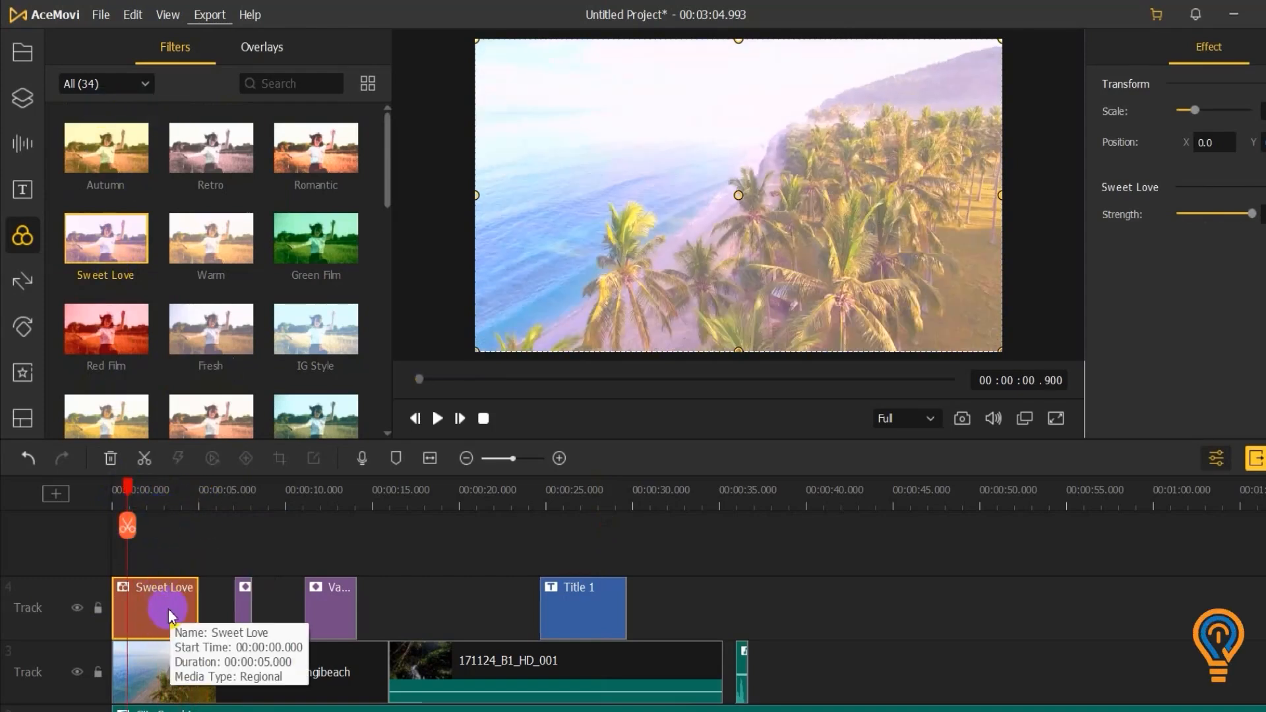
{"action": "key", "text": "Delete"}
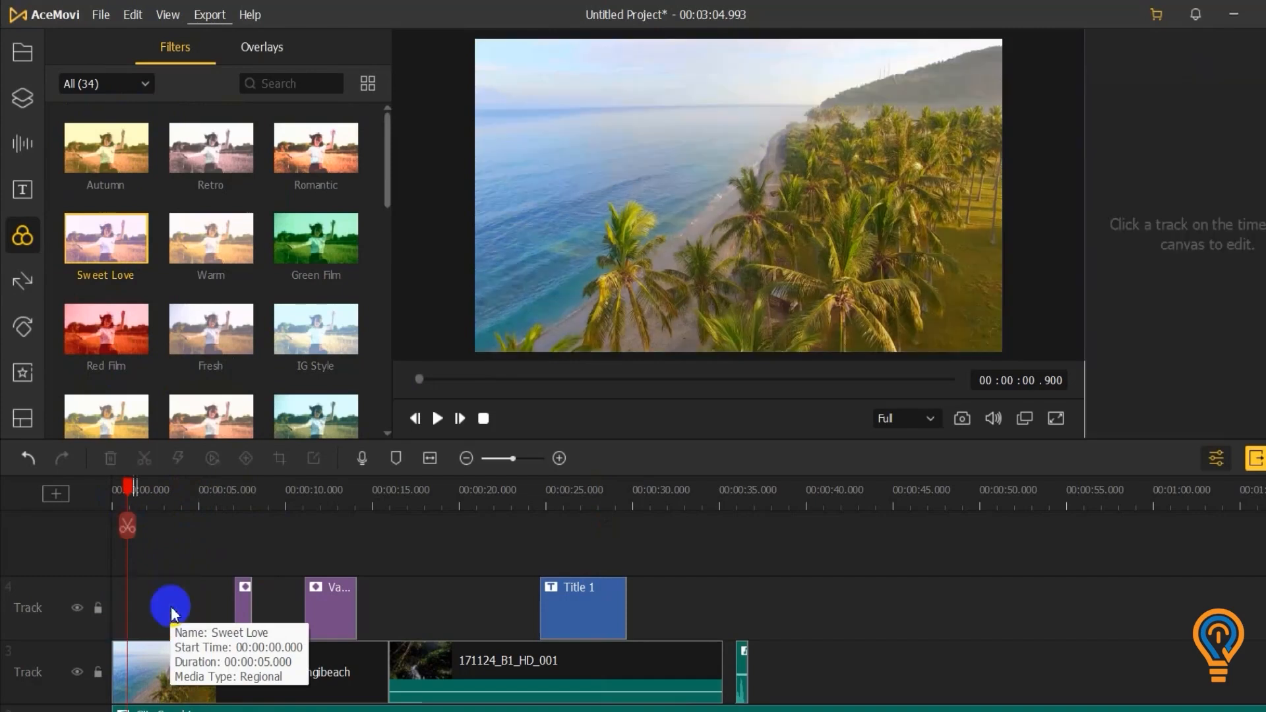
Step: Add the Slide Right transition between the 170724_15_Setangibeach and 171124_B1_HD_001 clips on track 3 and preview it
{"action": "left_click", "coordinate": [22, 284]}
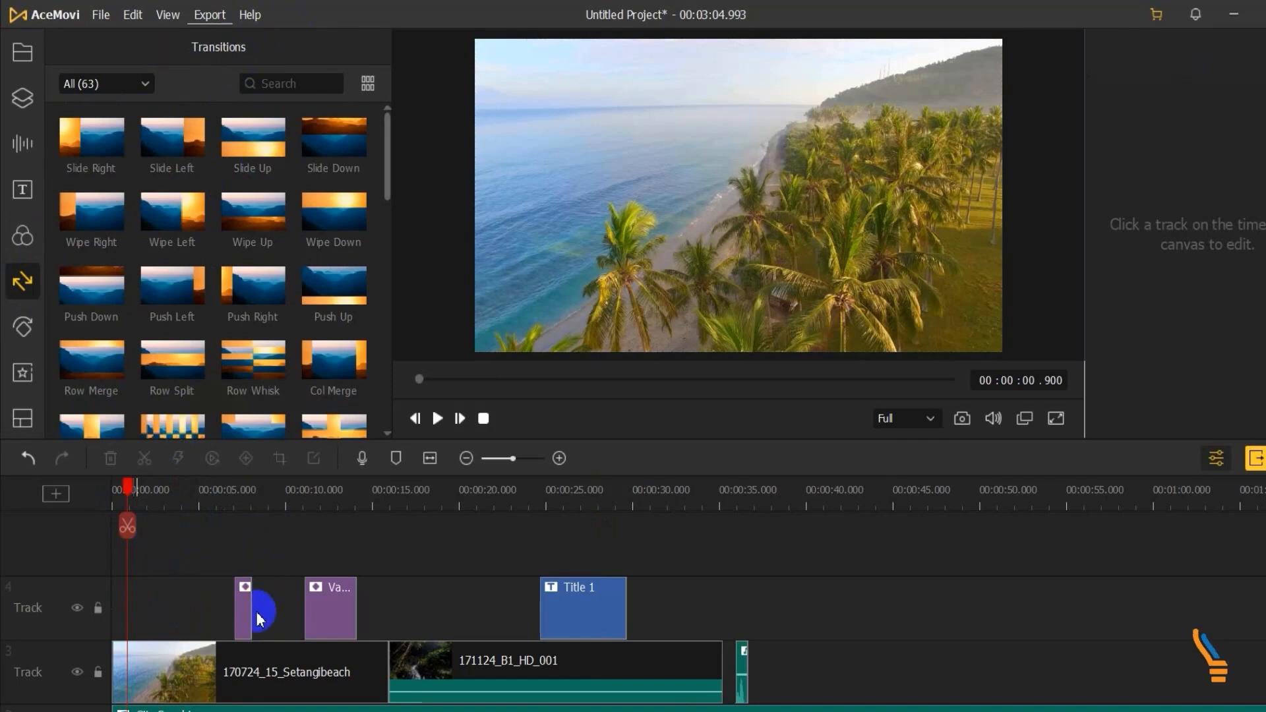
{"action": "left_click", "coordinate": [183, 502]}
{"action": "left_click_drag", "start_coordinate": [181, 486], "coordinate": [391, 666]}
{"action": "left_click_drag", "start_coordinate": [92, 144], "coordinate": [395, 673]}
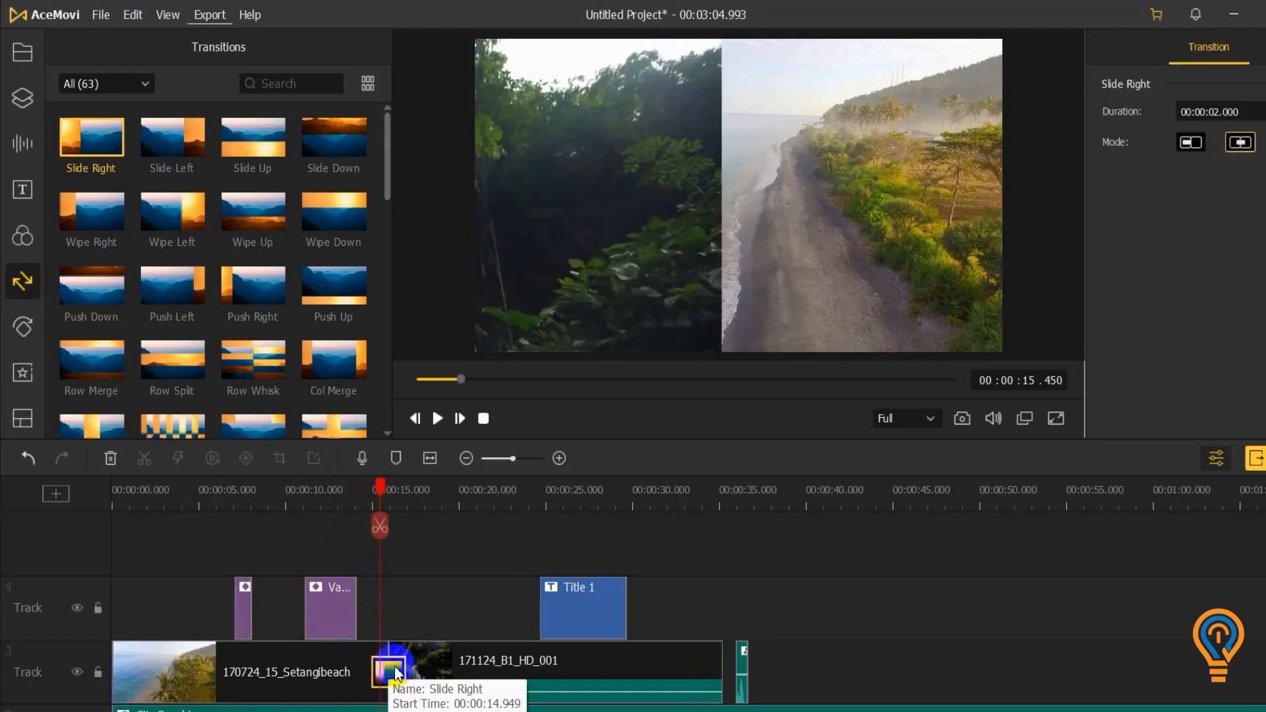
{"action": "left_click_drag", "start_coordinate": [377, 488], "coordinate": [364, 501]}
{"action": "left_click", "coordinate": [438, 420]}
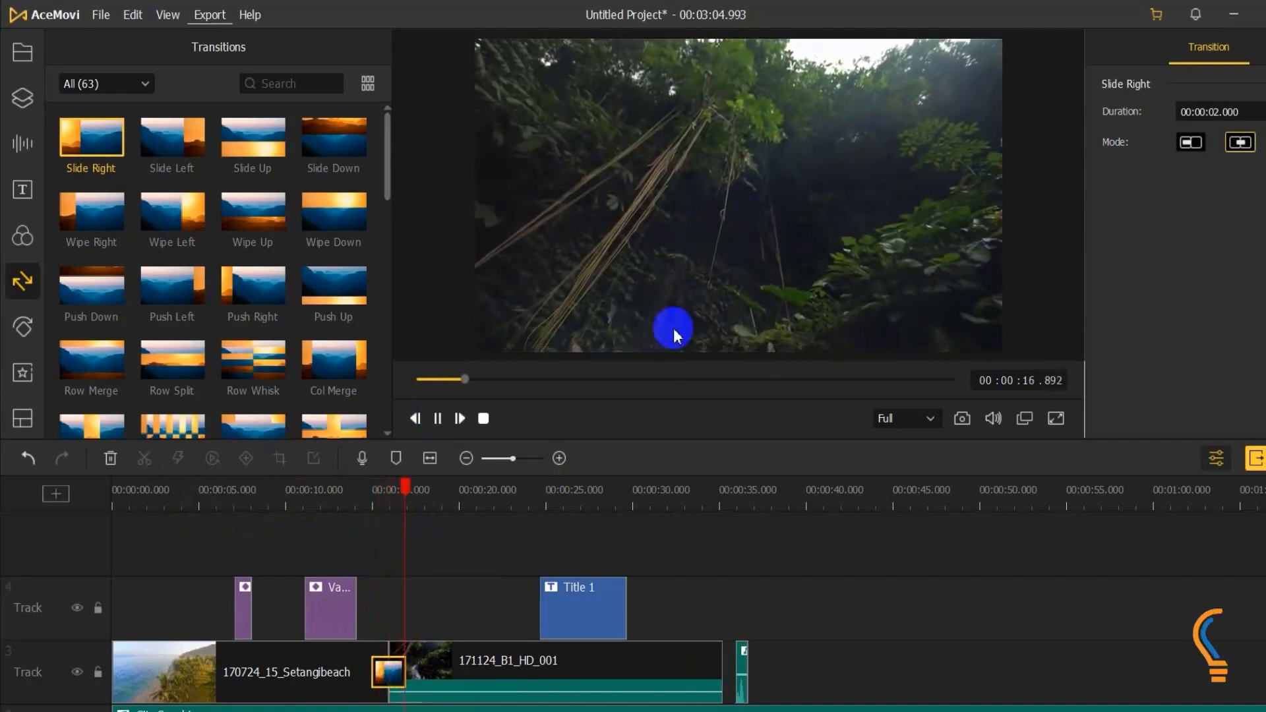
{"action": "left_click", "coordinate": [437, 418]}
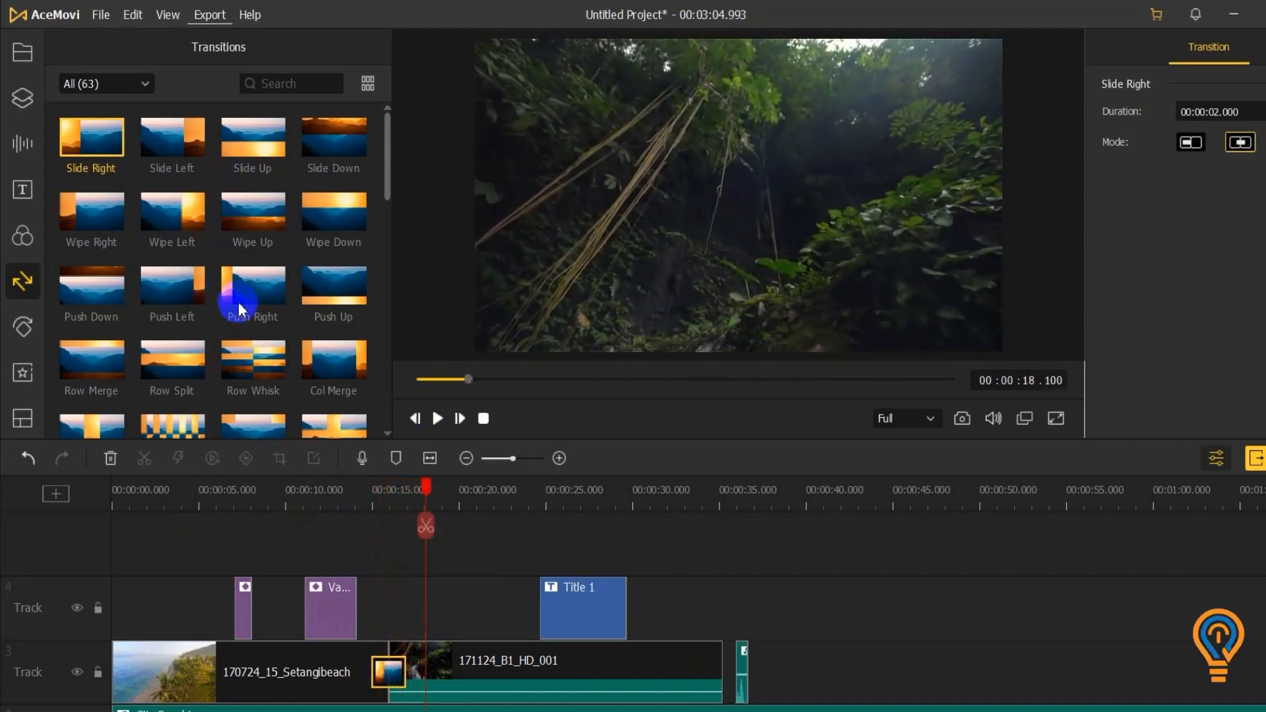
Step: Apply the Col Whisk transition between the two video clips on track 3 and move the playhead just before it
{"action": "scroll", "coordinate": [238, 302], "scroll_direction": "down", "scroll_amount": 3}
{"action": "scroll", "coordinate": [163, 338], "scroll_direction": "down", "scroll_amount": 2}
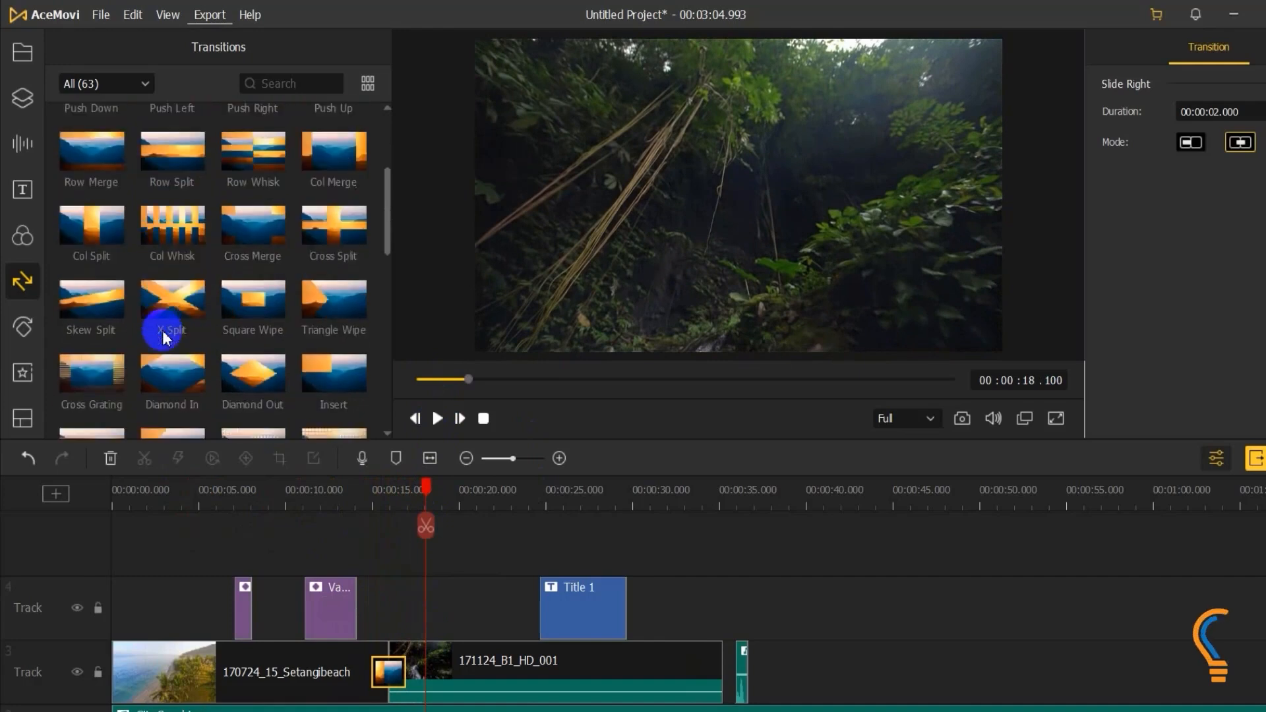
{"action": "left_click_drag", "start_coordinate": [177, 198], "coordinate": [390, 683]}
{"action": "left_click_drag", "start_coordinate": [427, 500], "coordinate": [363, 519]}
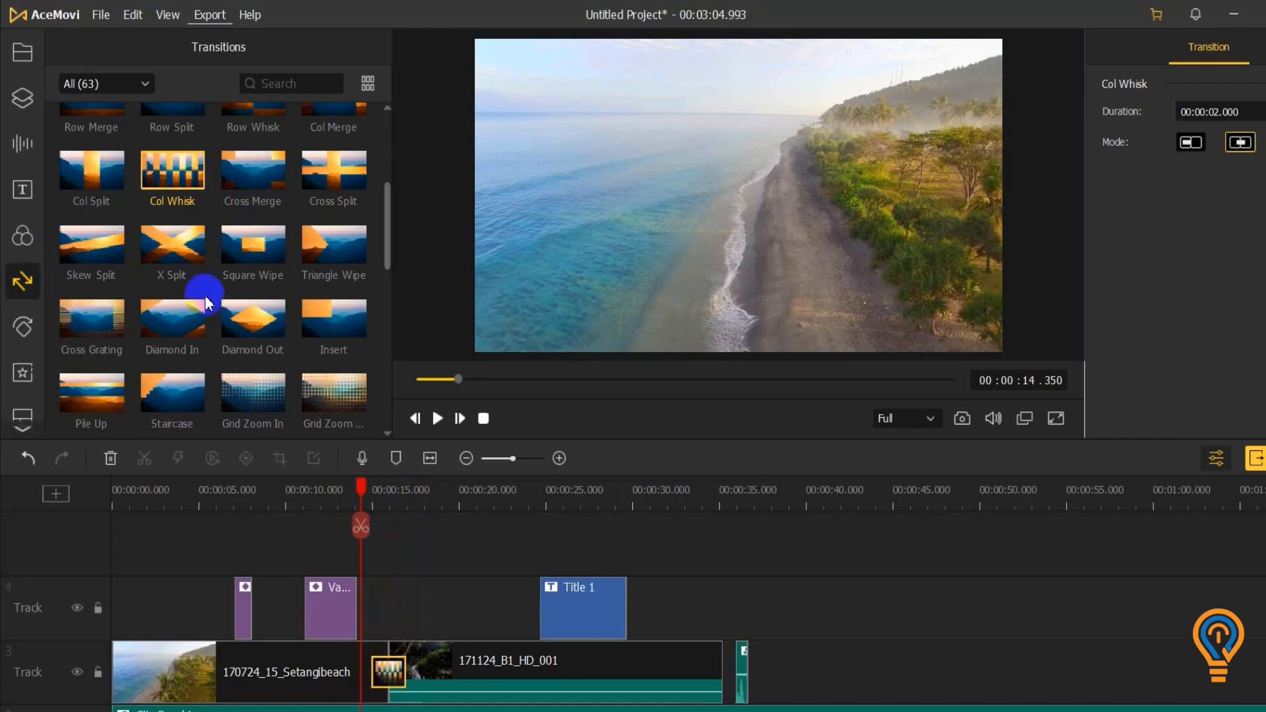
Step: Split the 171124_B1_HD_001 clip near its end, at about 33.45 seconds
{"action": "left_click", "coordinate": [23, 327]}
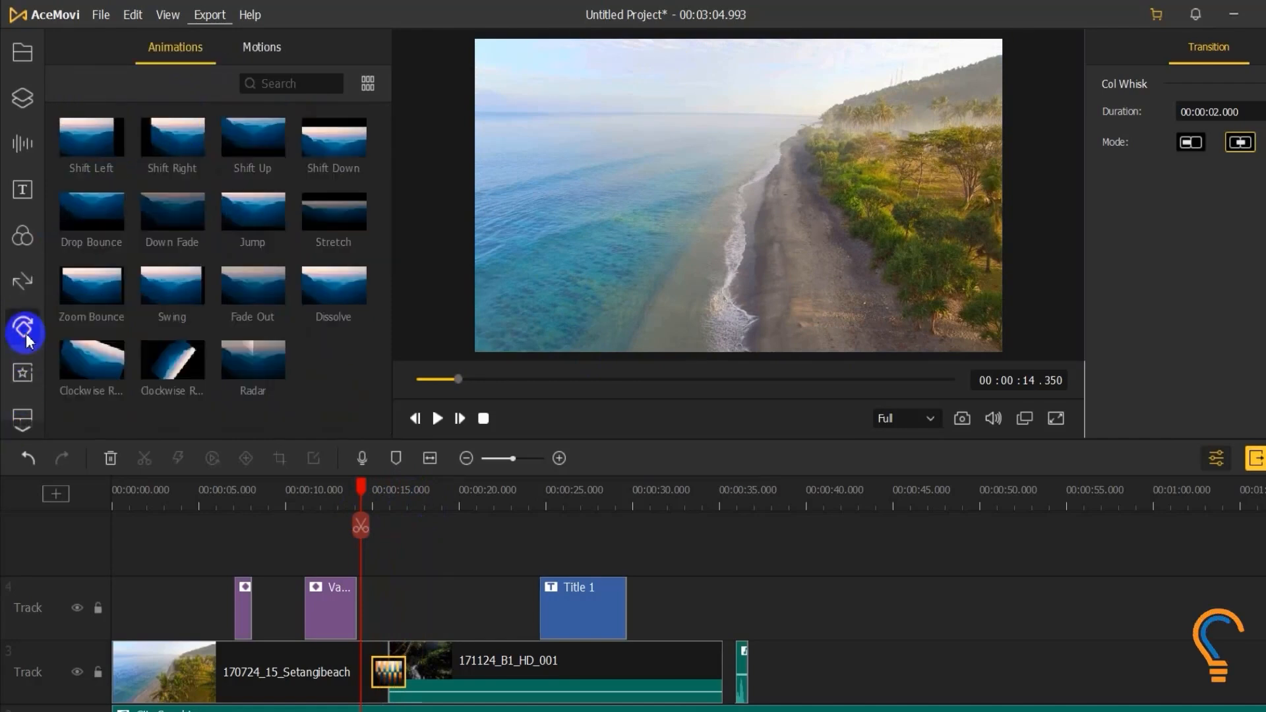
{"action": "left_click", "coordinate": [16, 285]}
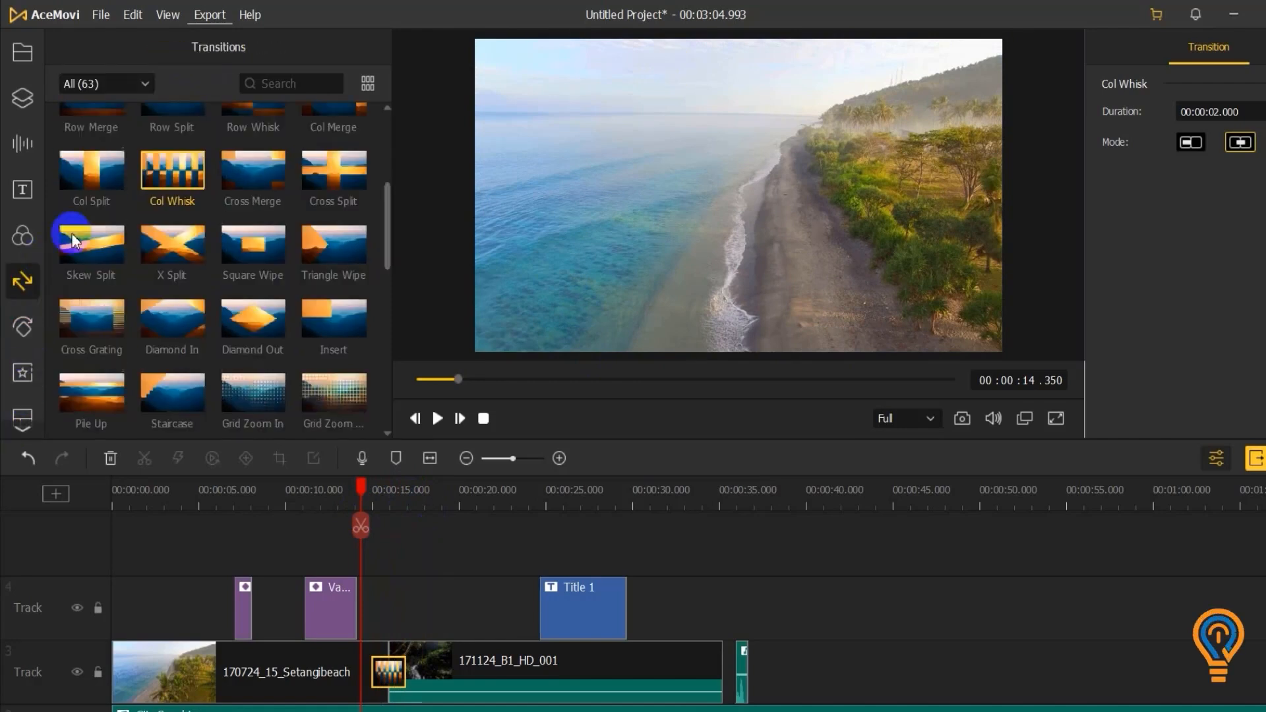
{"action": "left_click", "coordinate": [19, 328]}
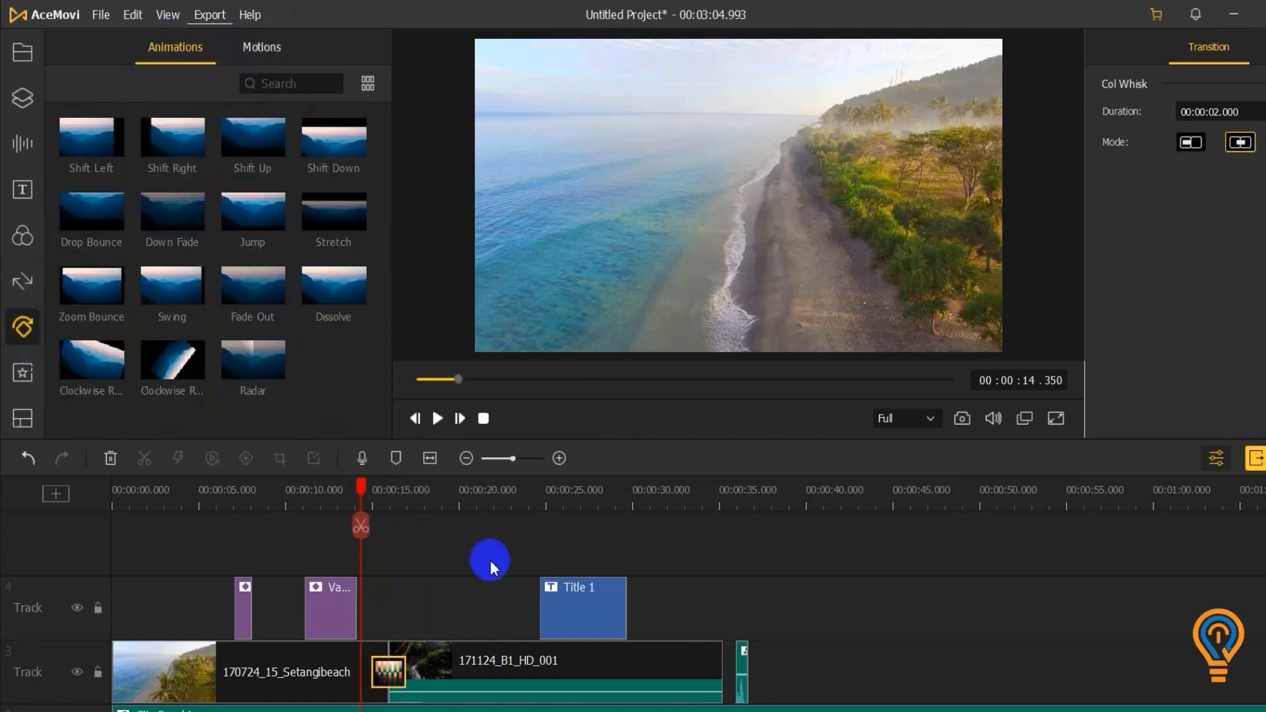
{"action": "left_click", "coordinate": [682, 653]}
{"action": "left_click", "coordinate": [695, 505]}
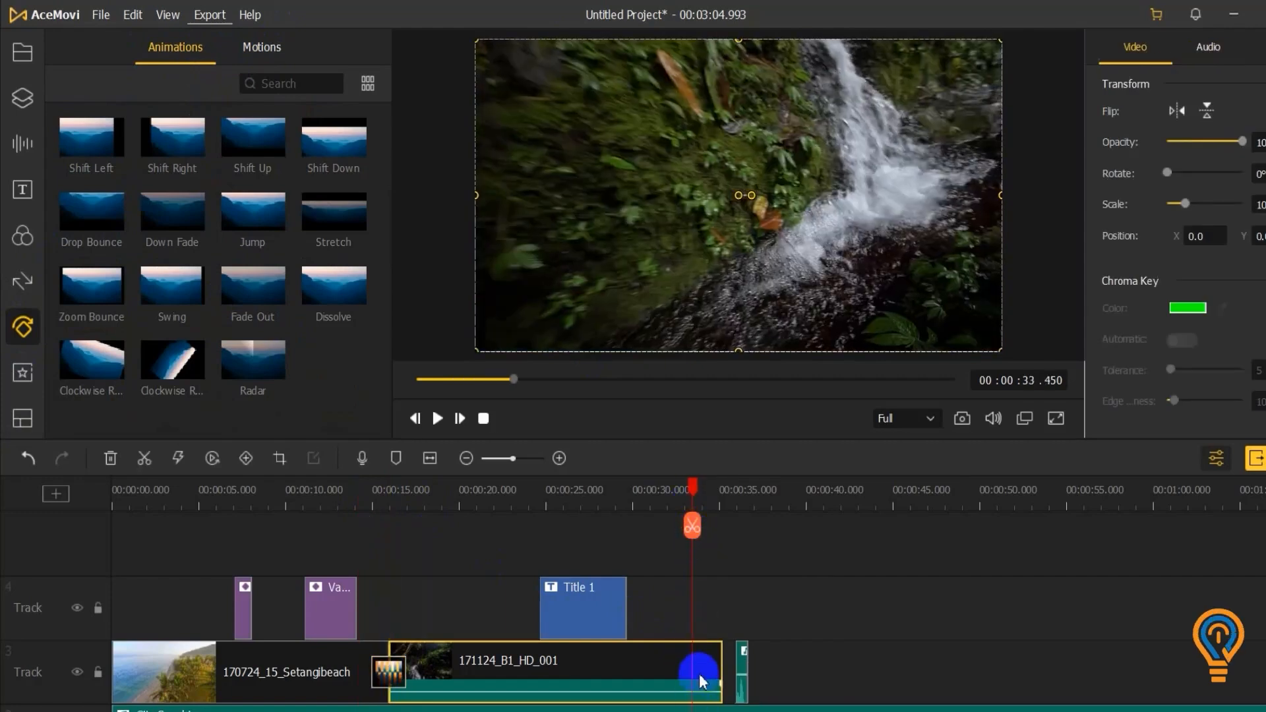
{"action": "left_click", "coordinate": [692, 528]}
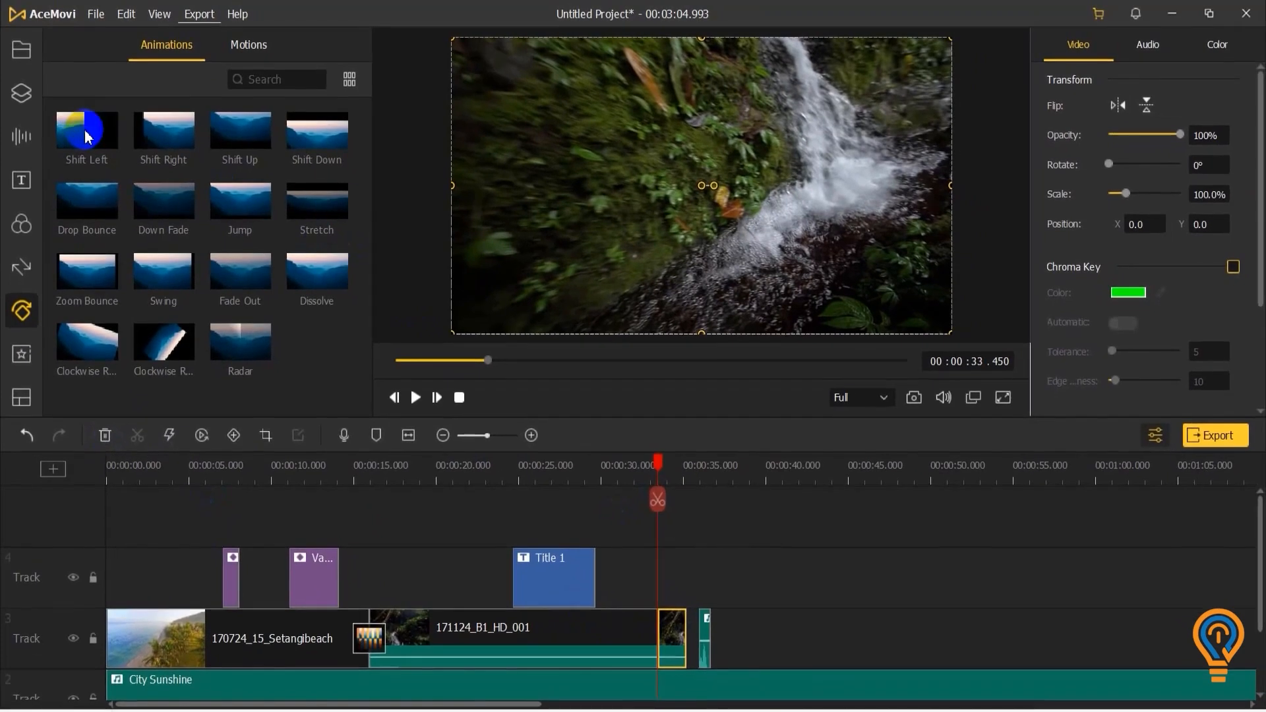
Step: Apply the Shift Left animation to the short last segment of the 171124_B1_HD_001 clip and preview it
{"action": "left_click_drag", "start_coordinate": [92, 135], "coordinate": [663, 631]}
{"action": "left_click_drag", "start_coordinate": [655, 461], "coordinate": [641, 477]}
{"action": "left_click", "coordinate": [416, 398]}
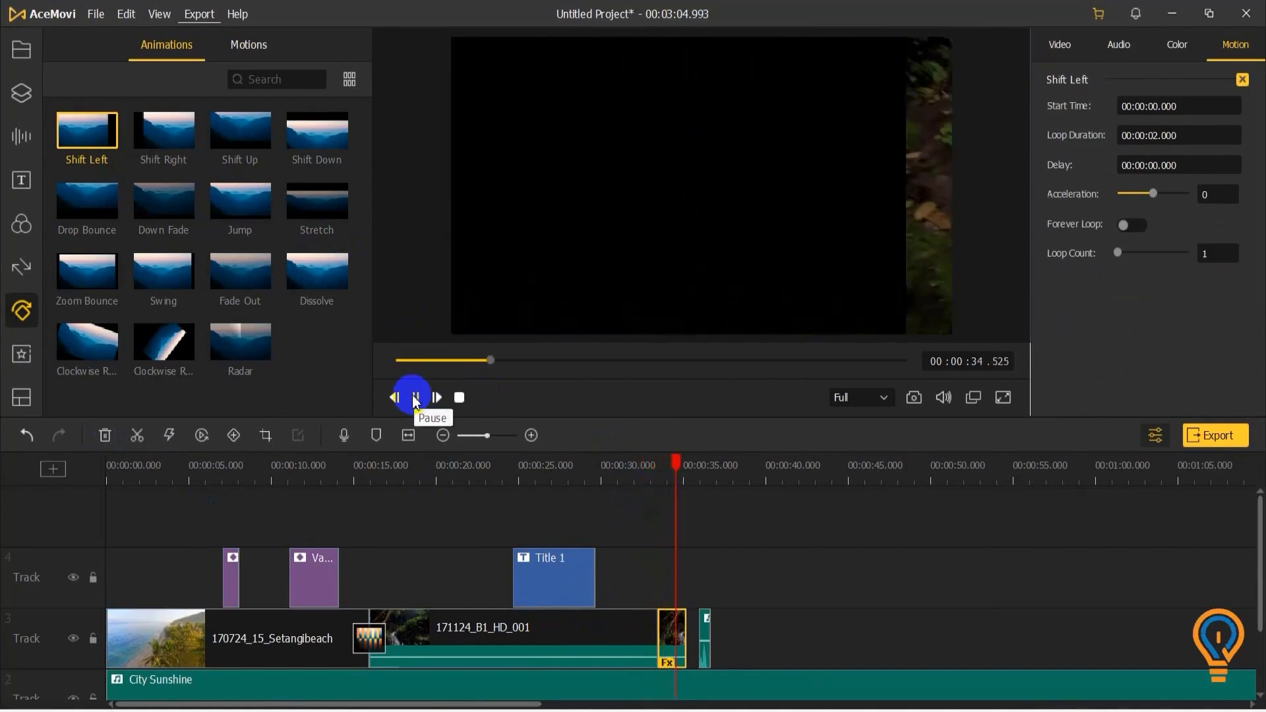
{"action": "left_click", "coordinate": [416, 399]}
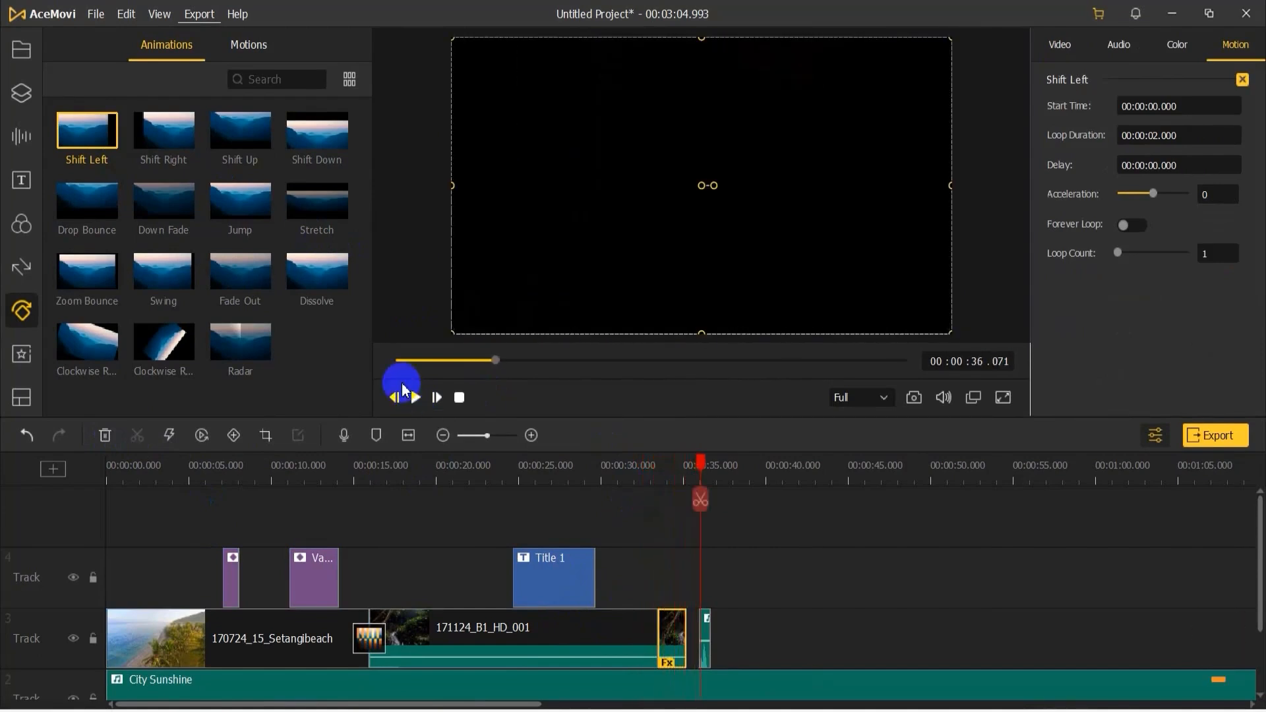
Step: Add the 2-1 split screen template to track 4 at about 18 seconds, before the Title 1 template
{"action": "left_click", "coordinate": [19, 356]}
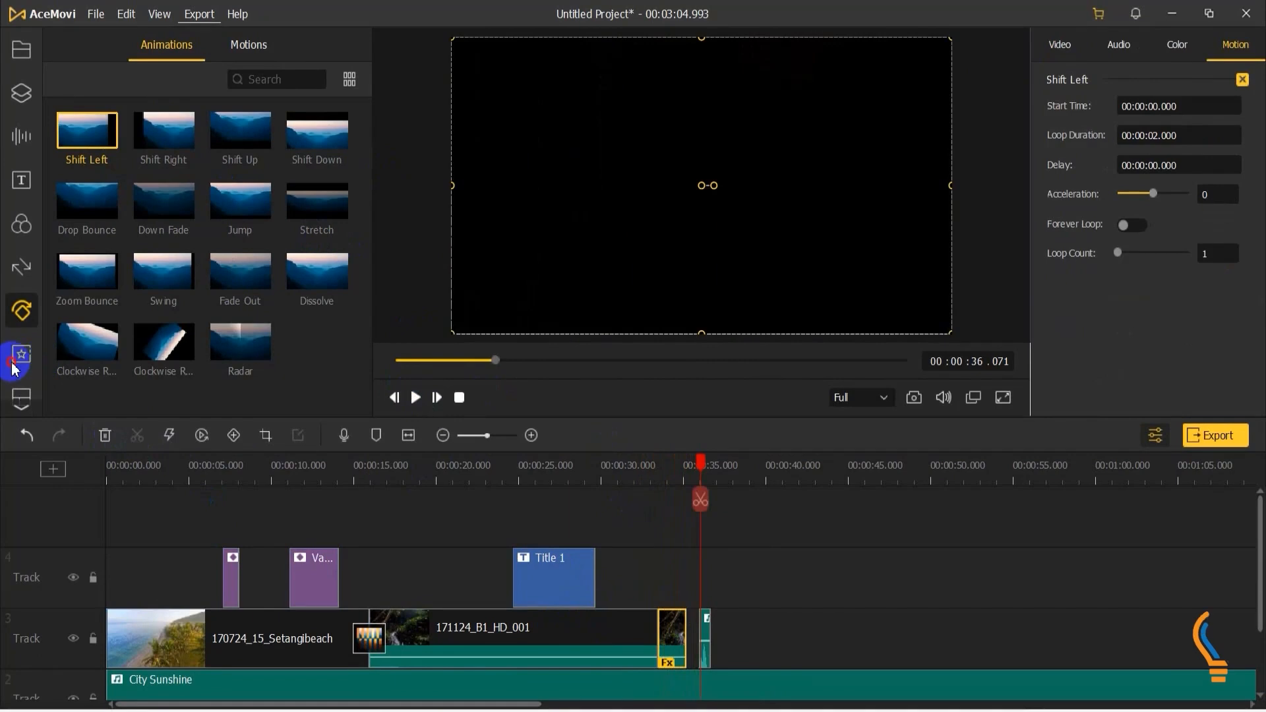
{"action": "left_click", "coordinate": [21, 395]}
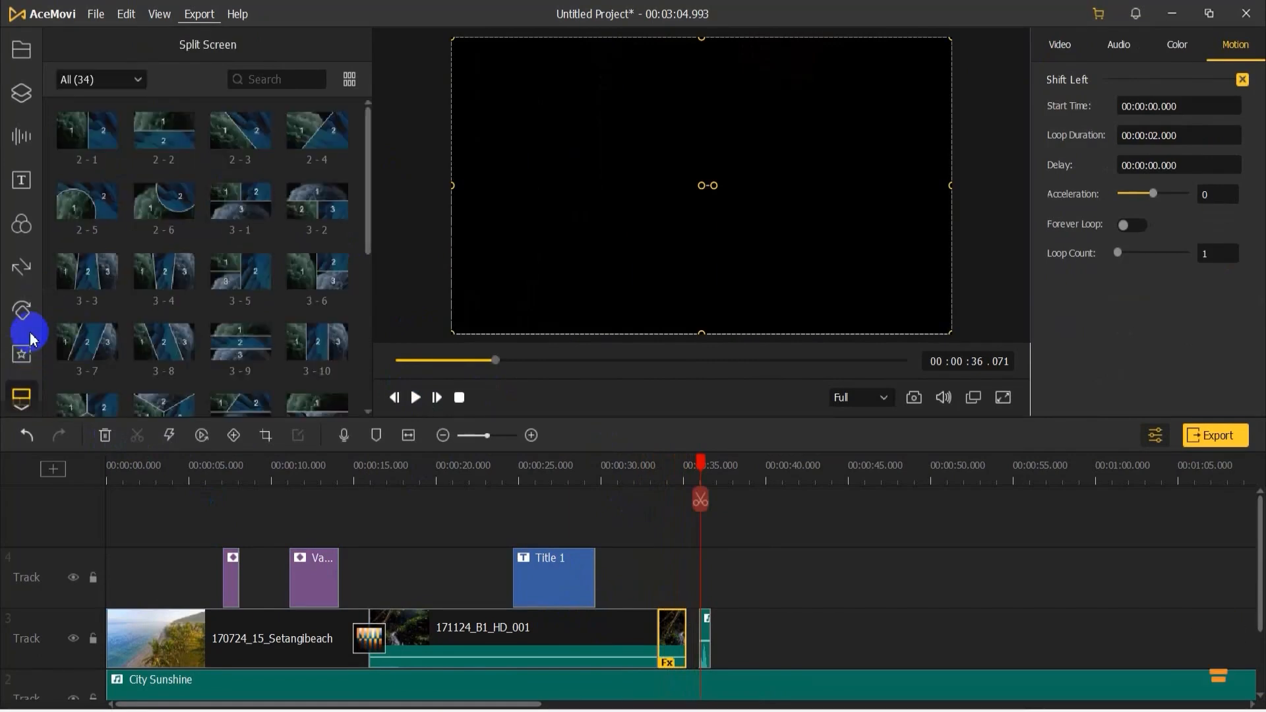
{"action": "mouse_move", "coordinate": [70, 144]}
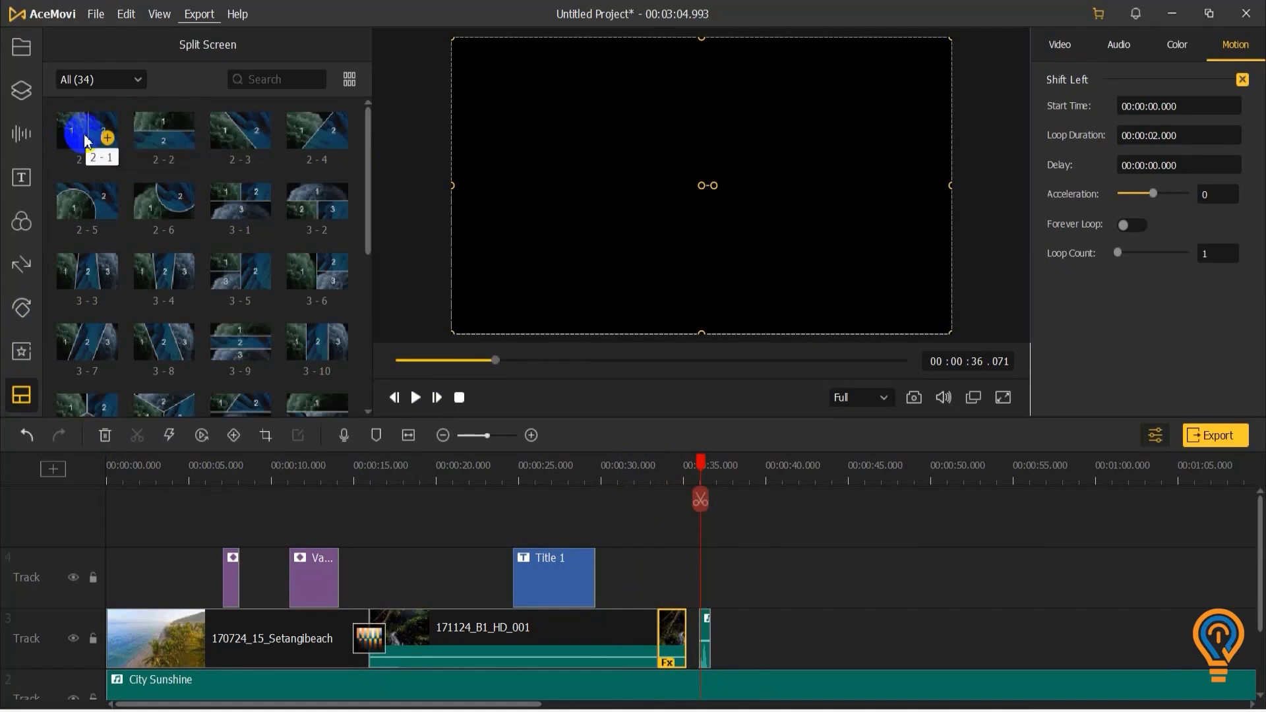
{"action": "left_click_drag", "start_coordinate": [85, 140], "coordinate": [408, 595]}
Step: Fill region 1 of the split screen with 170724_15_Setangibeach and region 2 with 171124_B1_HD_001
{"action": "double_click", "coordinate": [432, 579]}
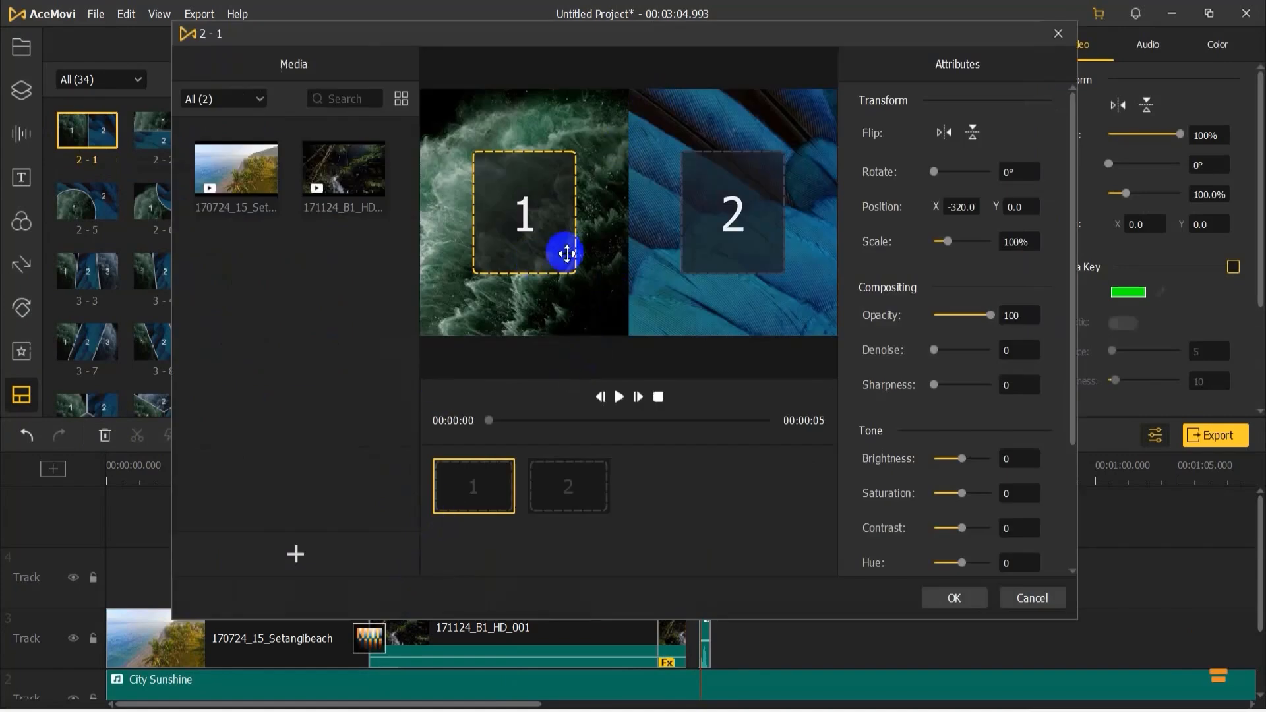
{"action": "left_click_drag", "start_coordinate": [237, 173], "coordinate": [531, 217]}
{"action": "left_click_drag", "start_coordinate": [369, 188], "coordinate": [658, 208]}
{"action": "left_click_drag", "start_coordinate": [334, 130], "coordinate": [718, 231]}
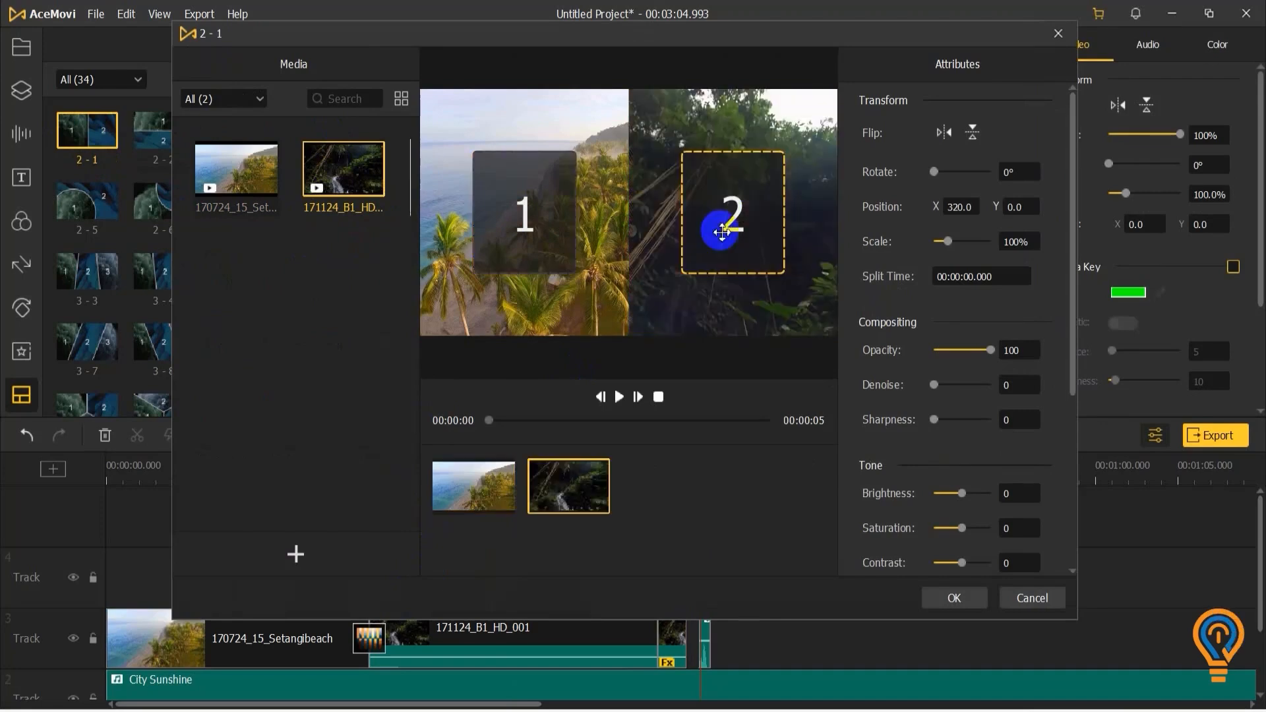
{"action": "left_click", "coordinate": [952, 598]}
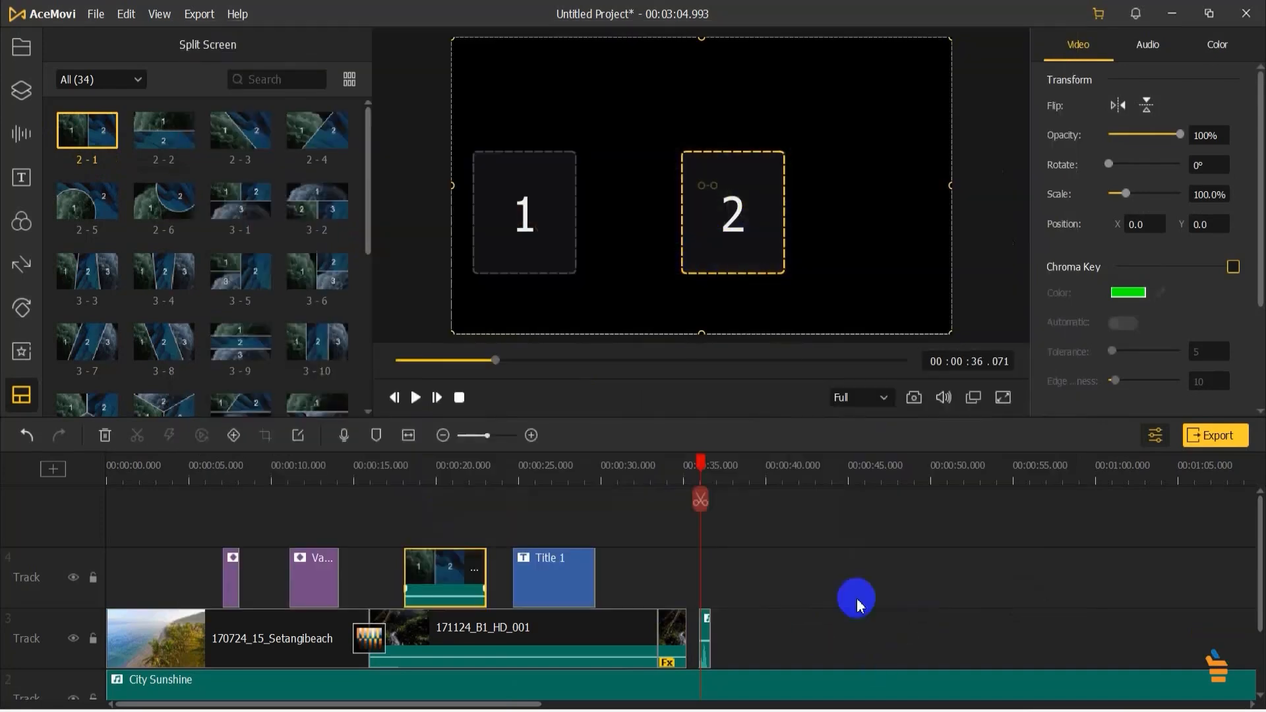
Step: Preview the start of the split screen clip on track 4 at about 18 to 19 seconds
{"action": "left_click", "coordinate": [408, 465]}
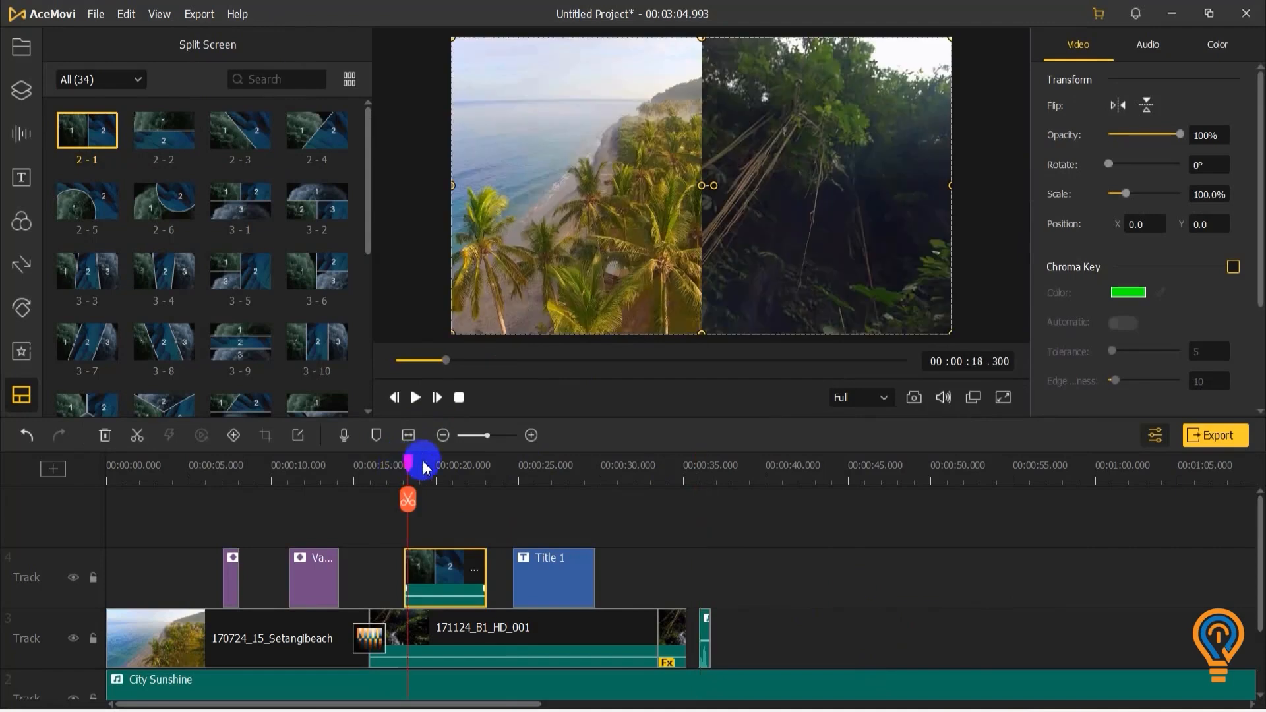
{"action": "mouse_move", "coordinate": [425, 472]}
{"action": "left_mouse_down"}
{"action": "mouse_move", "coordinate": [474, 466]}
{"action": "mouse_move", "coordinate": [415, 466]}
{"action": "left_mouse_up"}
{"action": "left_click", "coordinate": [707, 574]}
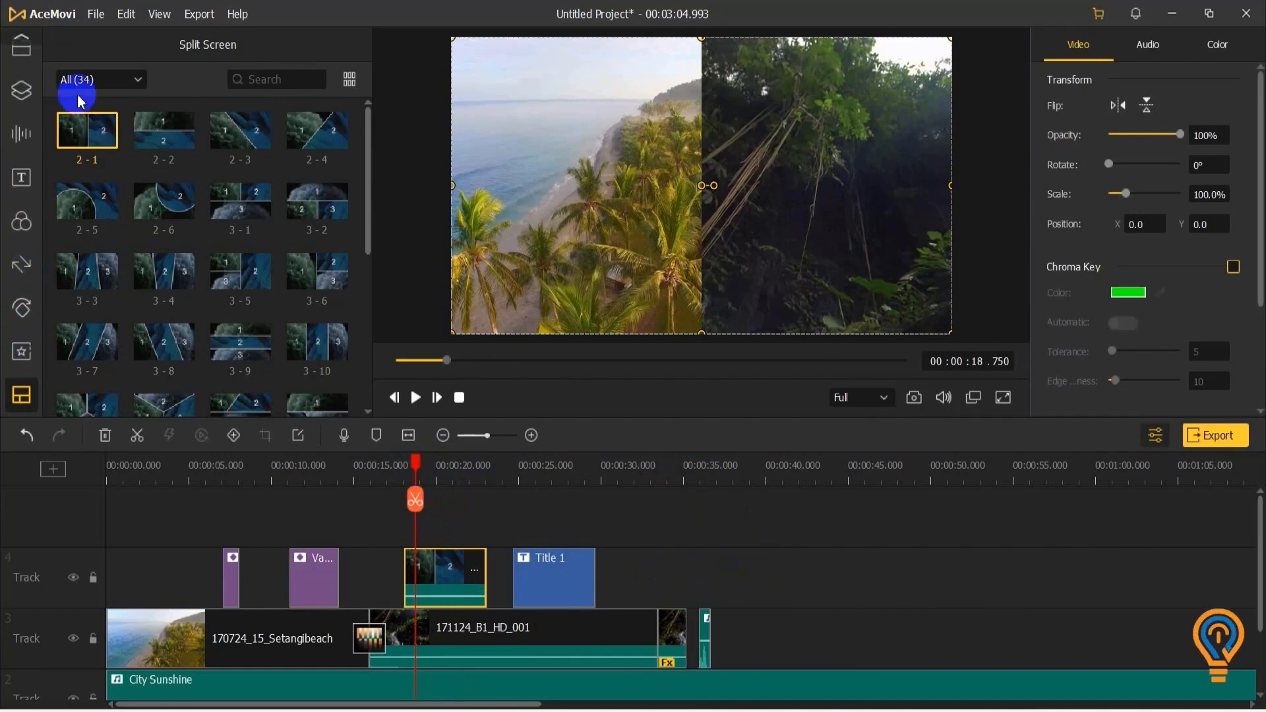
Step: Review the available text templates, transitions, split screen layouts, sound effects and backgrounds
{"action": "left_click", "coordinate": [22, 182]}
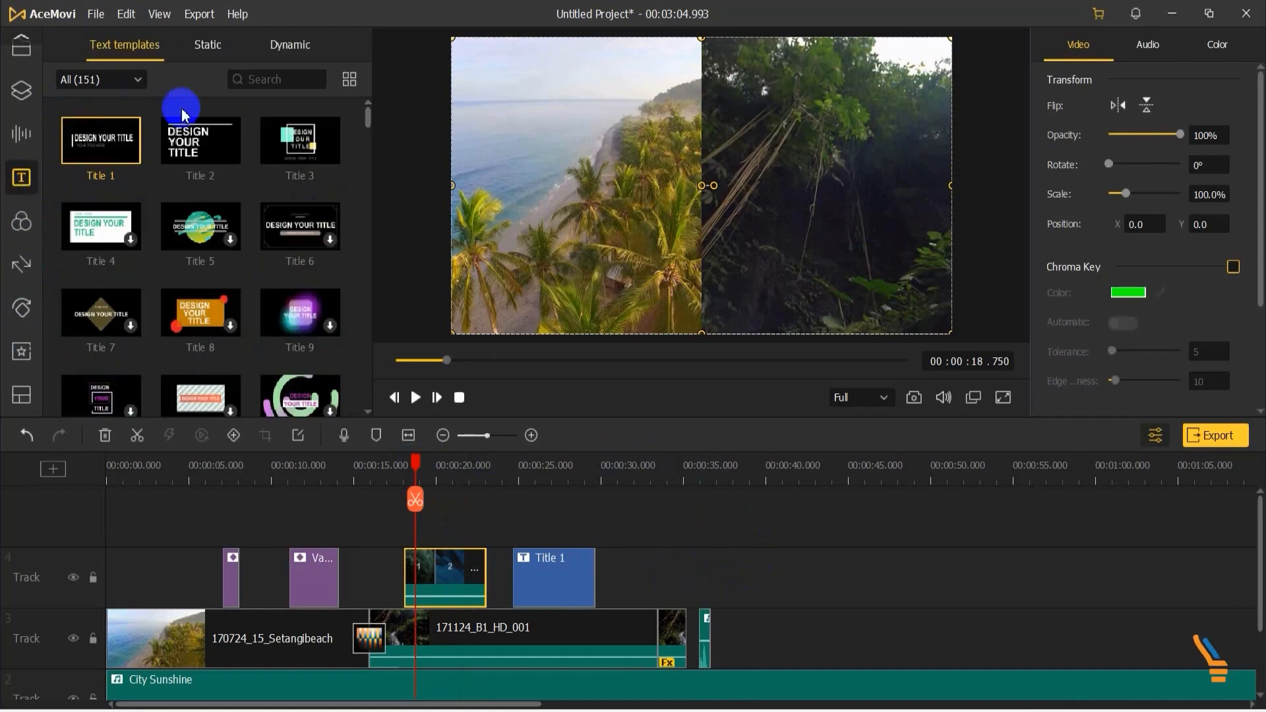
{"action": "scroll", "coordinate": [197, 261], "scroll_direction": "down", "scroll_amount": 1}
{"action": "scroll", "coordinate": [170, 259], "scroll_direction": "up", "scroll_amount": 1}
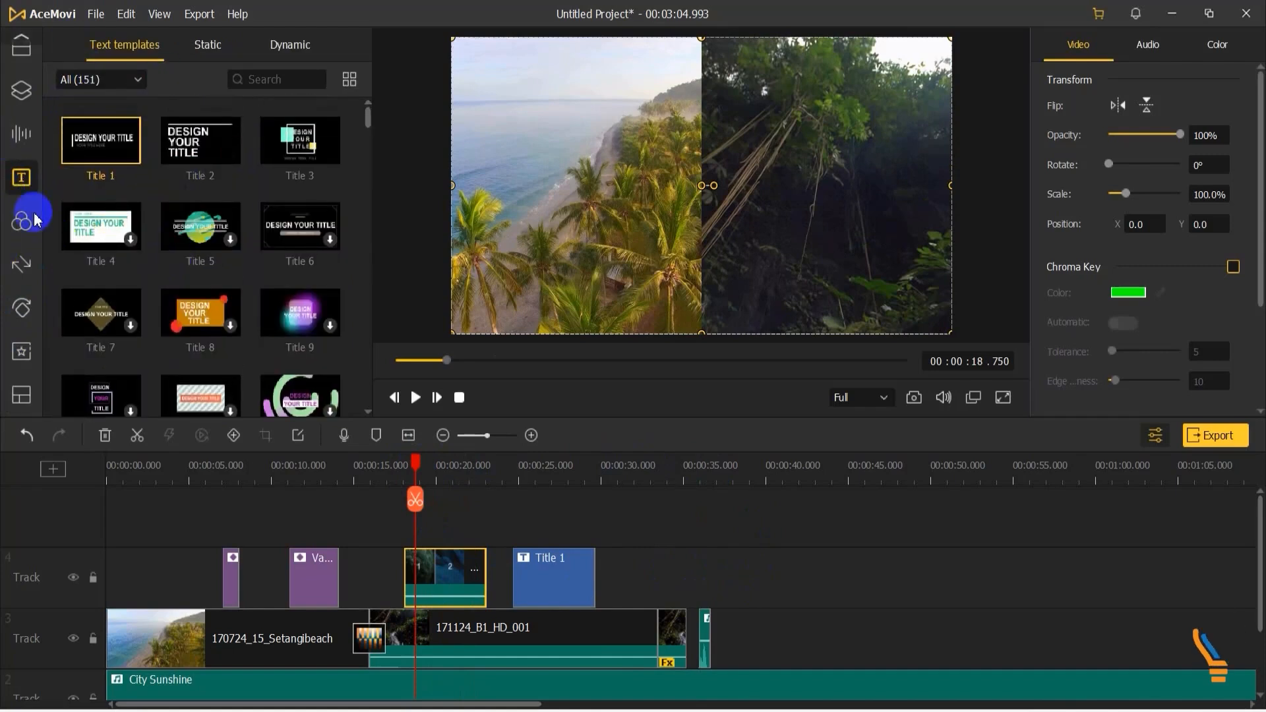
{"action": "left_click", "coordinate": [23, 231]}
{"action": "left_click", "coordinate": [16, 277]}
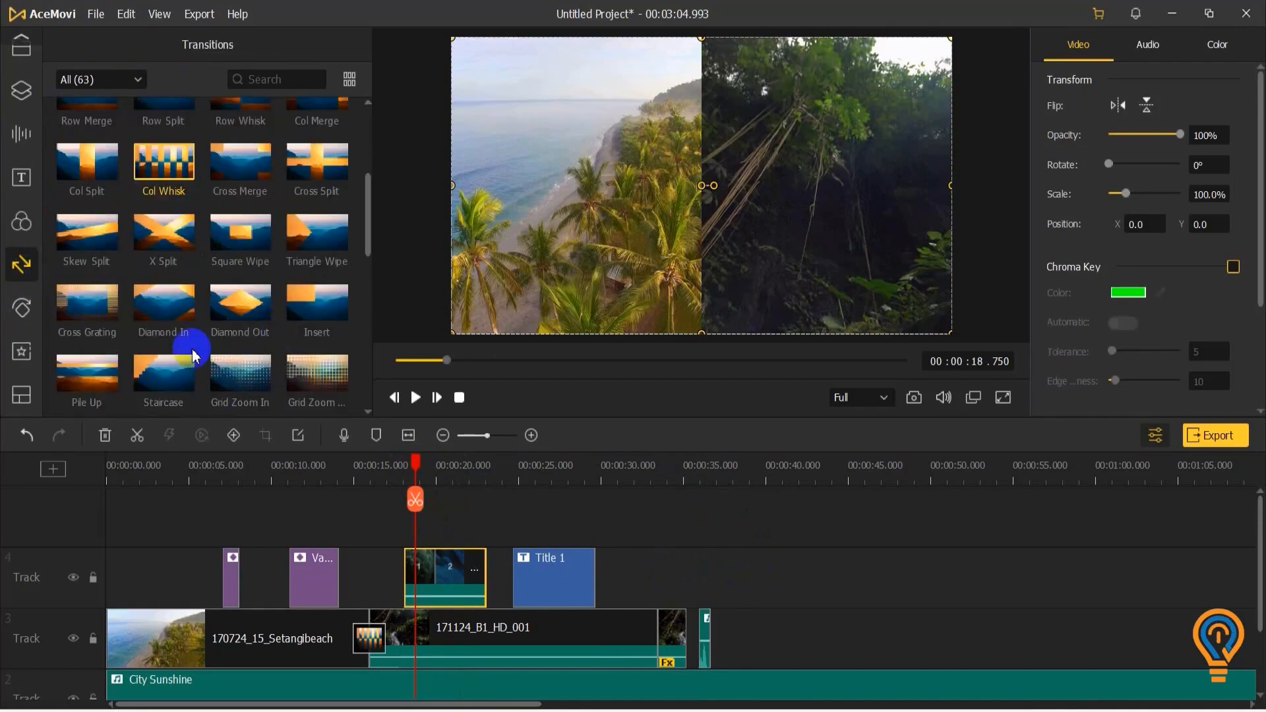
{"action": "left_click", "coordinate": [20, 313]}
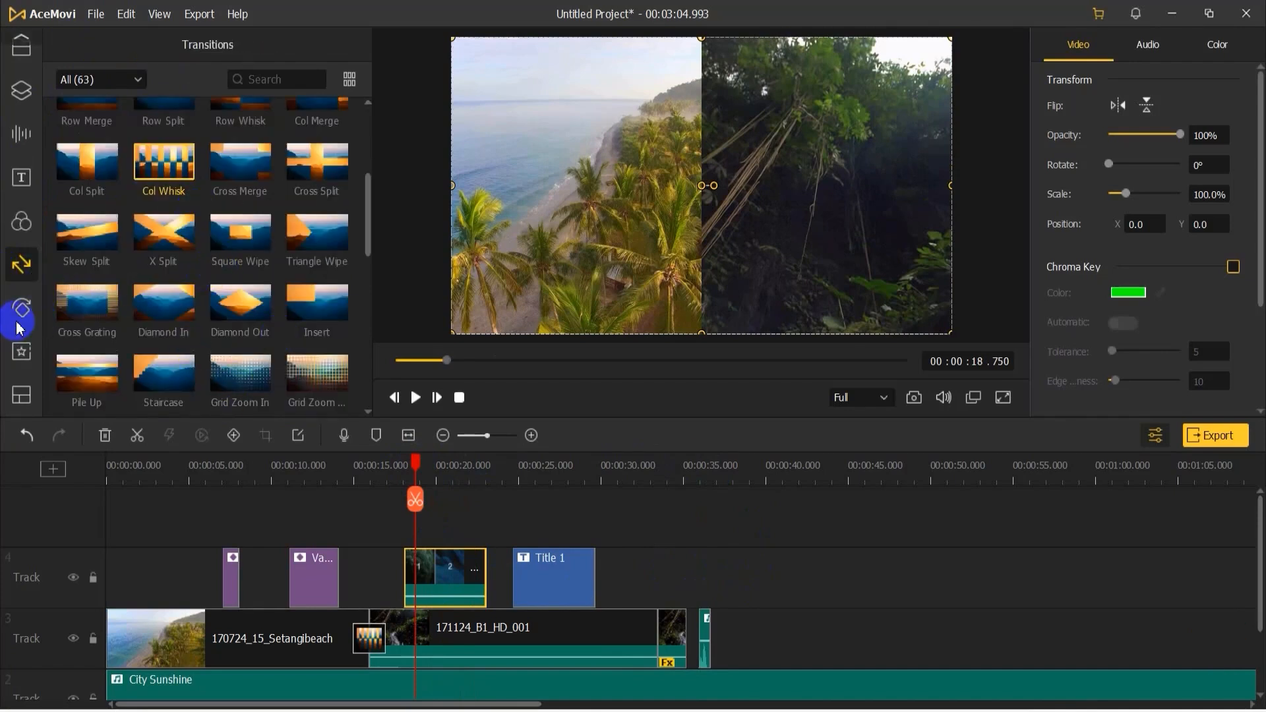
{"action": "left_click", "coordinate": [24, 357]}
{"action": "left_click", "coordinate": [16, 401]}
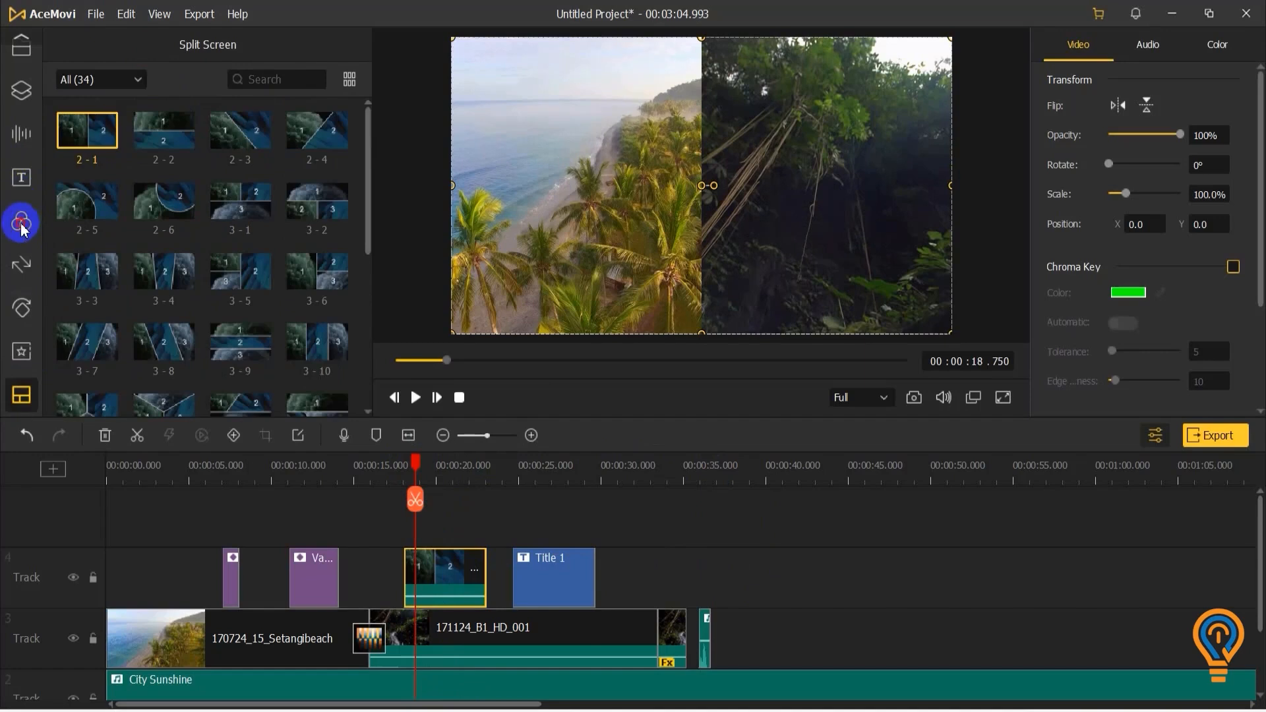
{"action": "left_click", "coordinate": [21, 222]}
{"action": "left_click", "coordinate": [21, 177]}
{"action": "left_click", "coordinate": [22, 134]}
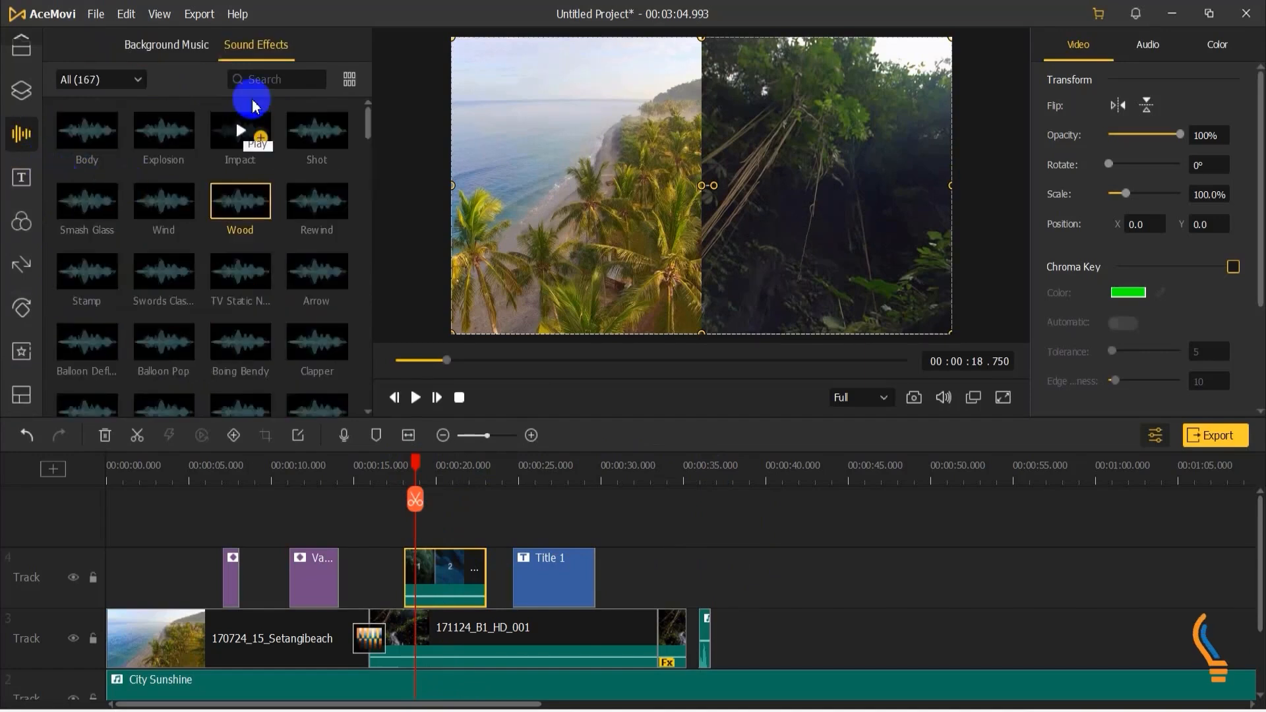
{"action": "left_click", "coordinate": [13, 96]}
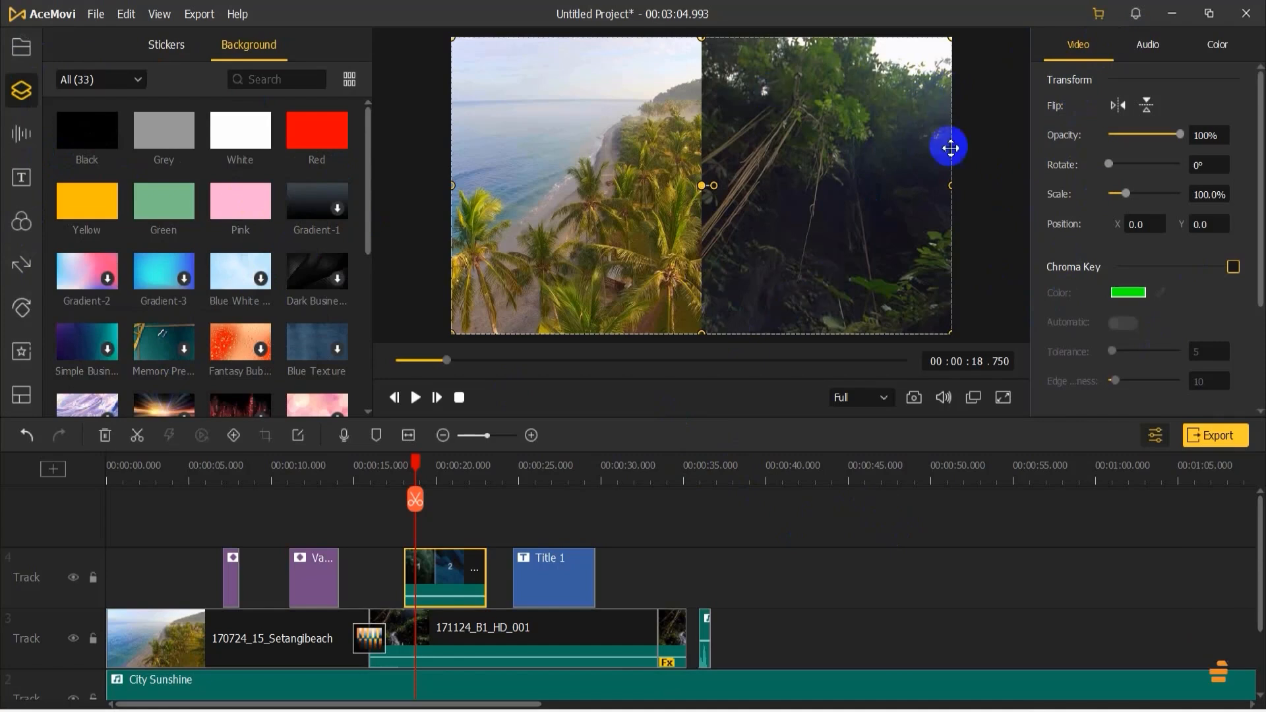
Step: Export the project to the Desktop as an MP4 video named TIJAABO ACEMOVE, continuing with the watermarked trial version, and close the completion message
{"action": "left_click", "coordinate": [1214, 443]}
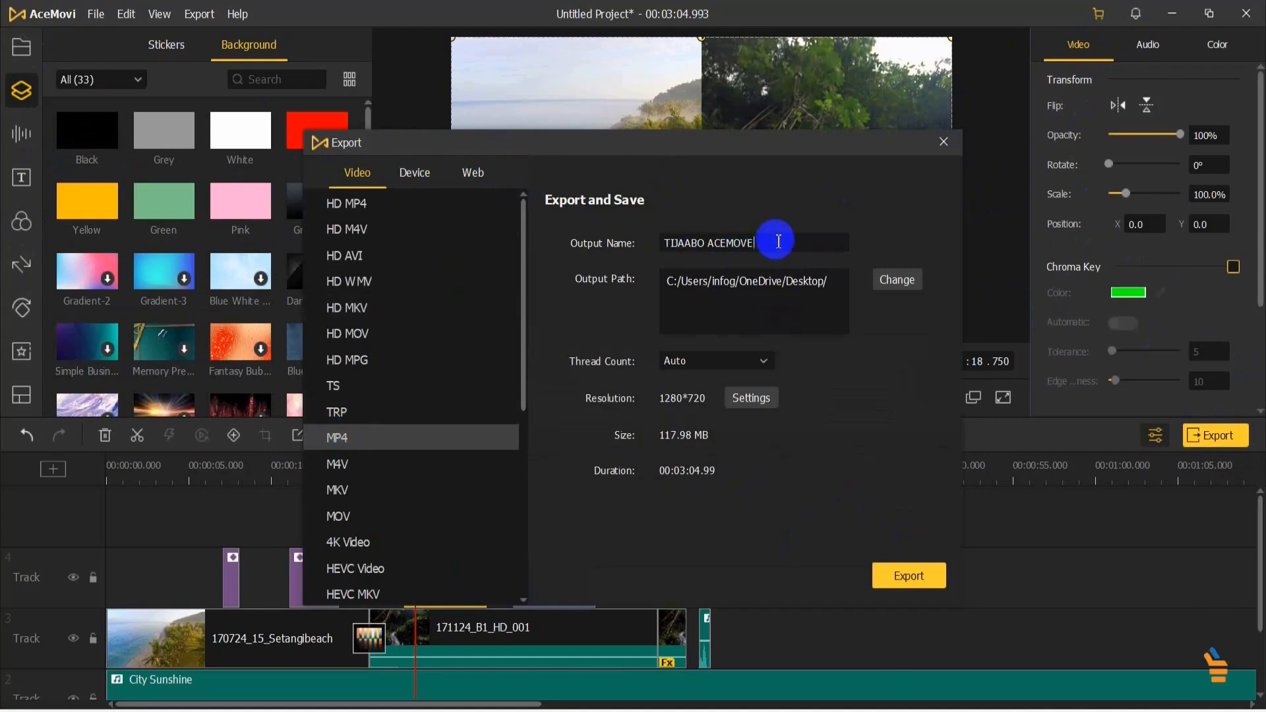
{"action": "double_click", "coordinate": [680, 243]}
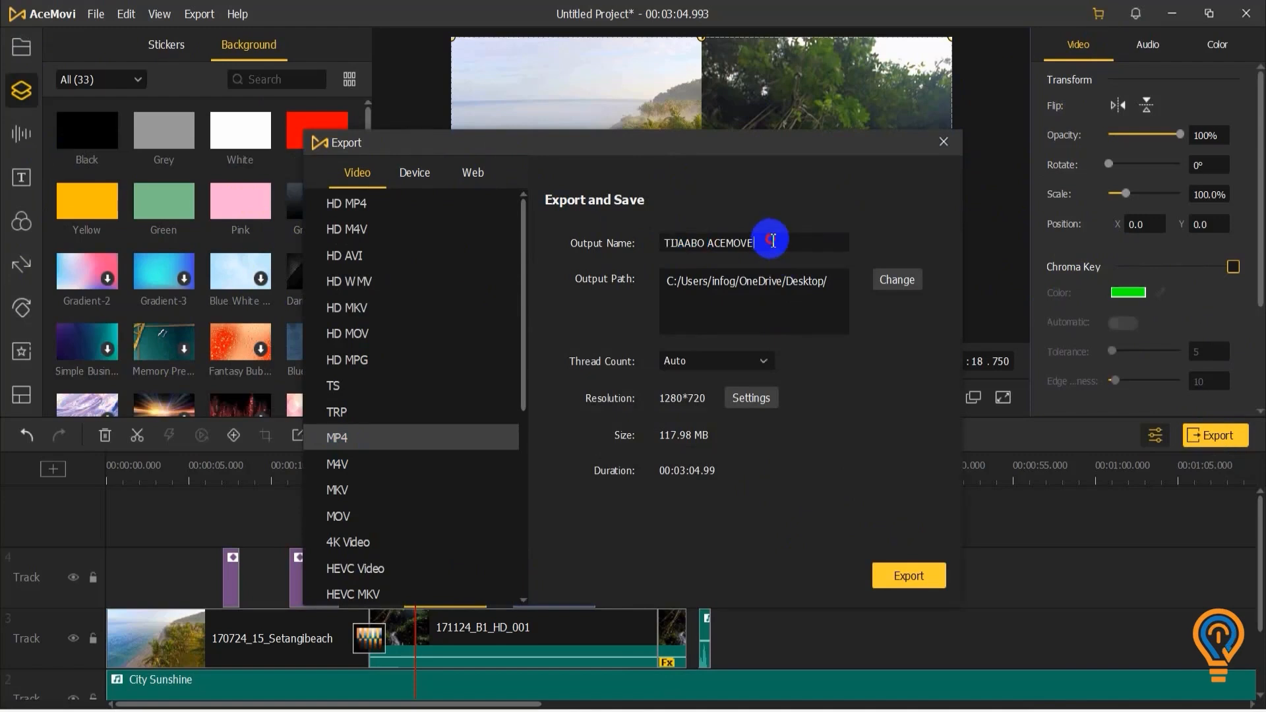
{"action": "left_click_drag", "start_coordinate": [772, 241], "coordinate": [661, 239]}
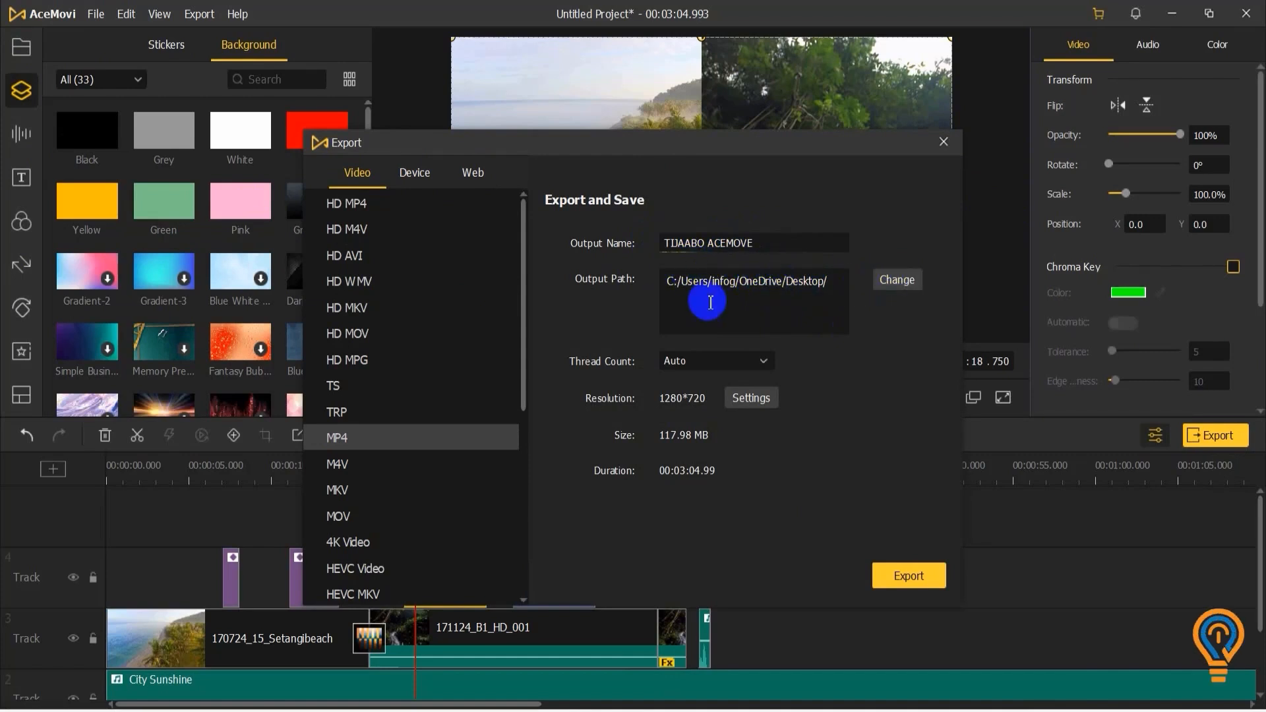
{"action": "left_click", "coordinate": [909, 576]}
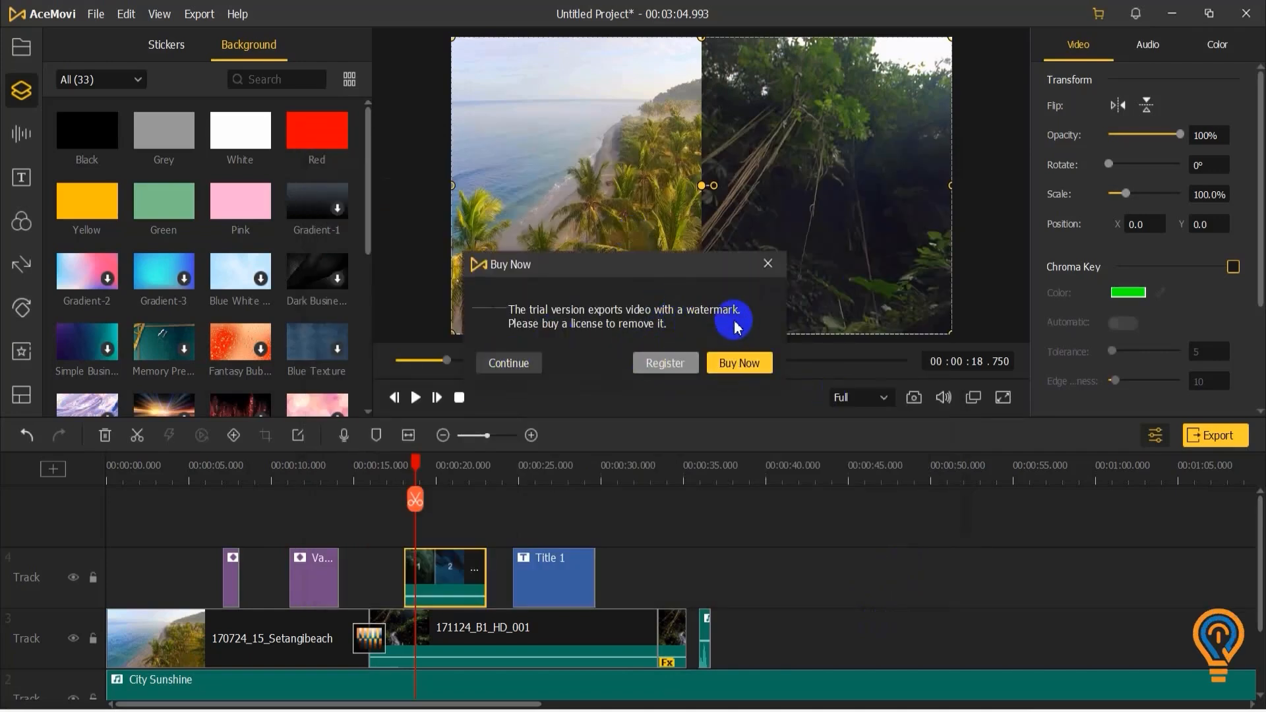
{"action": "left_click", "coordinate": [508, 364]}
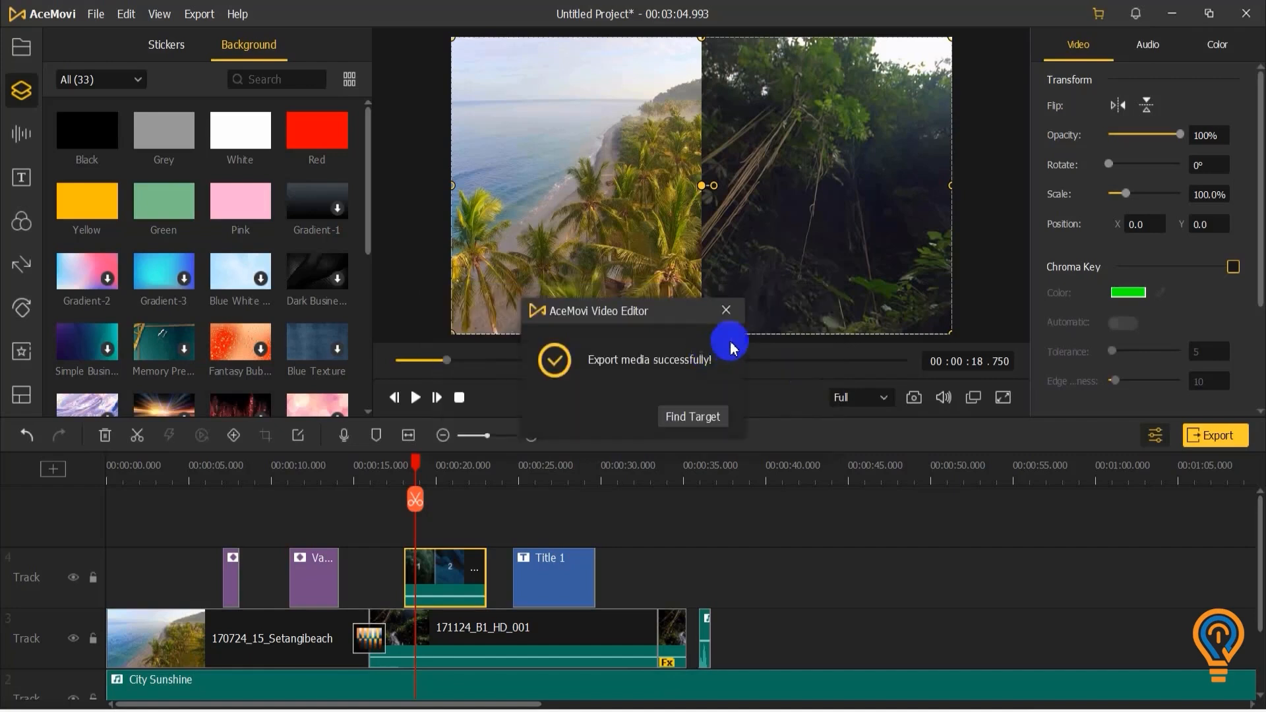
{"action": "left_click", "coordinate": [726, 310]}
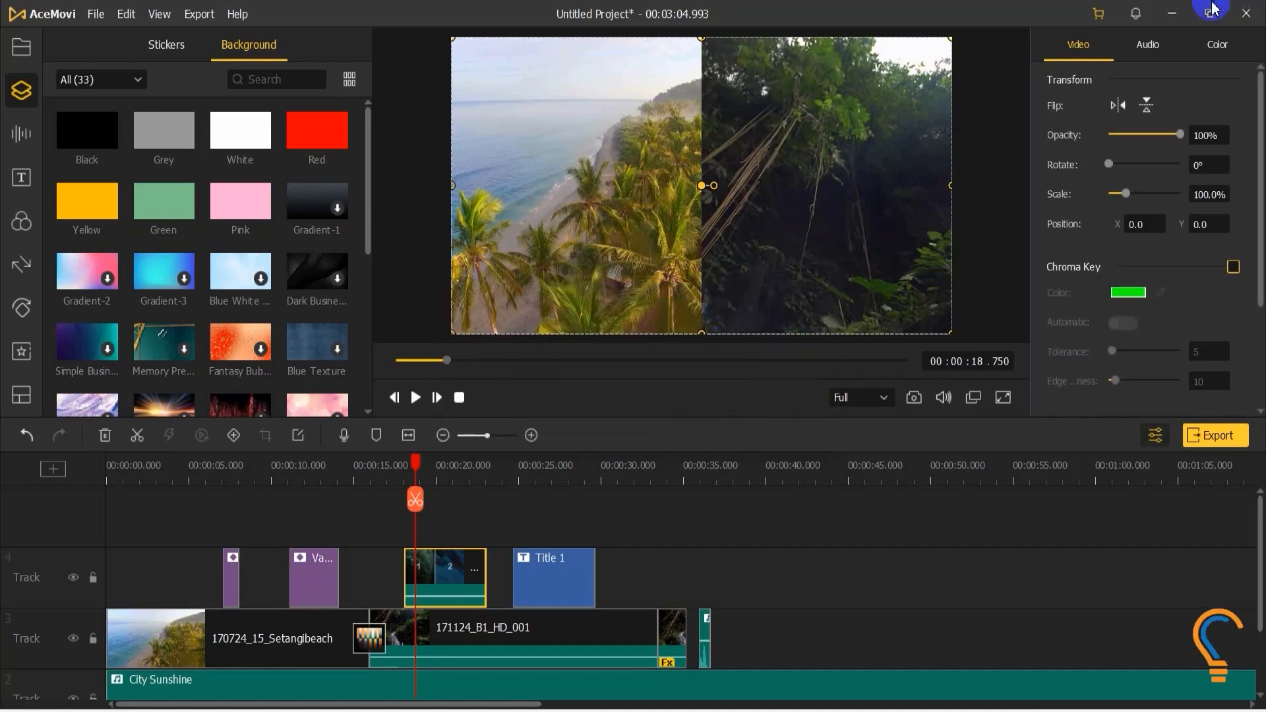
Step: Switch to the Windows desktop, move the TIJAABO ACEMOVE video away from the other icons and open it for playback
{"action": "left_click", "coordinate": [1176, 13]}
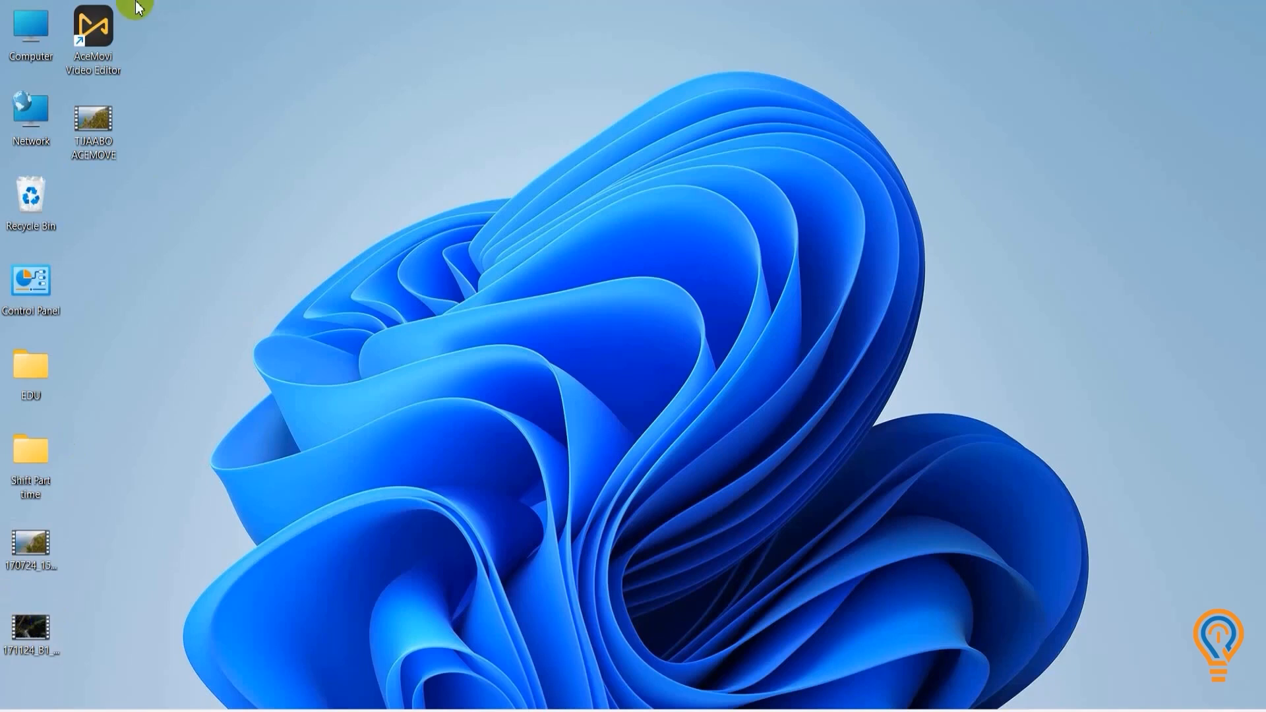
{"action": "left_click_drag", "start_coordinate": [93, 122], "coordinate": [281, 134]}
{"action": "double_click", "coordinate": [281, 134]}
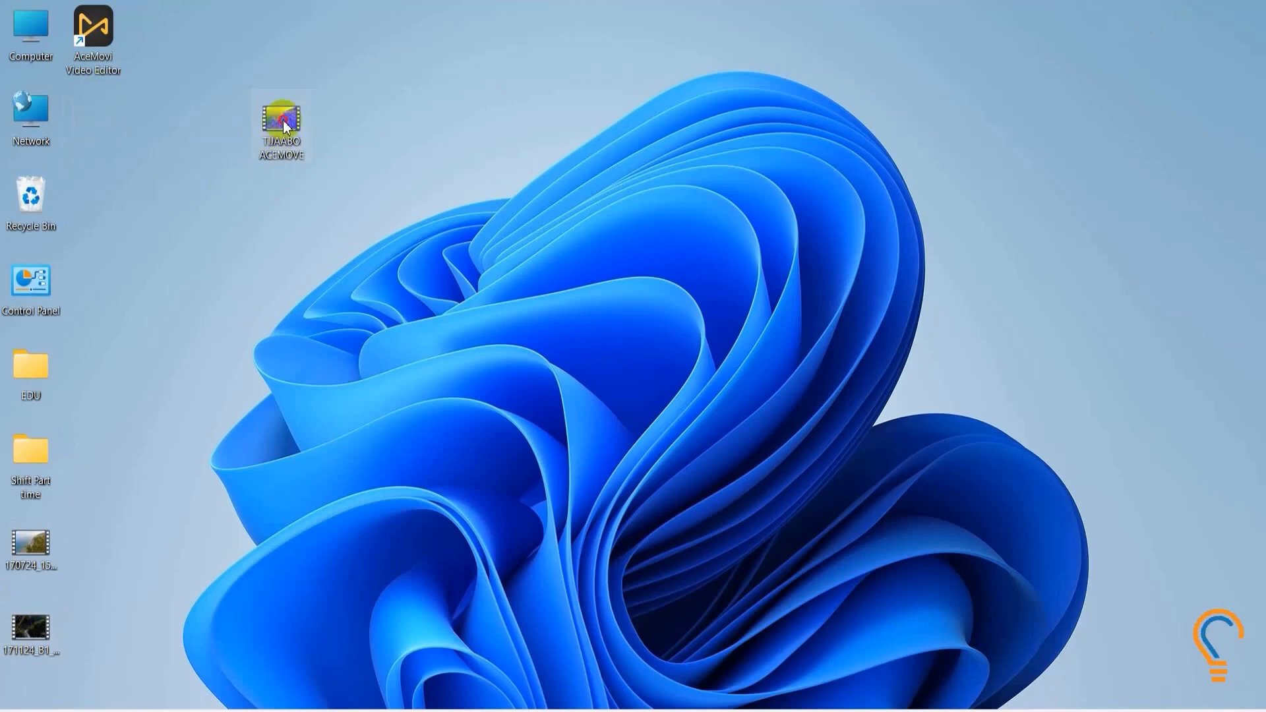